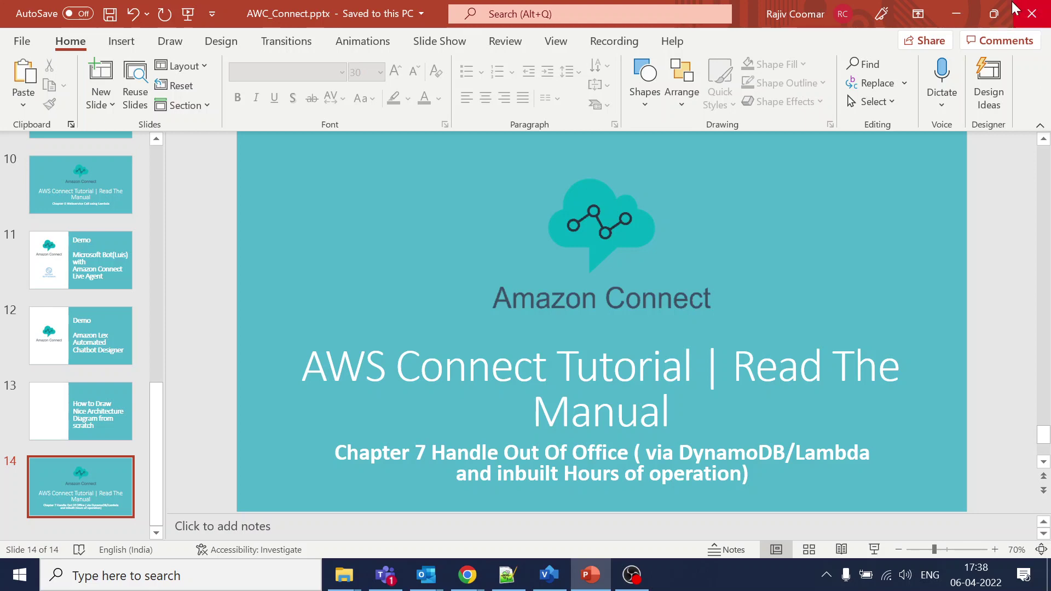
- In callflow.vsdx, review the Lambda – Webservice call, 'Sure, I can assist' and RTPCR booking reply steps
left_click(554, 583)
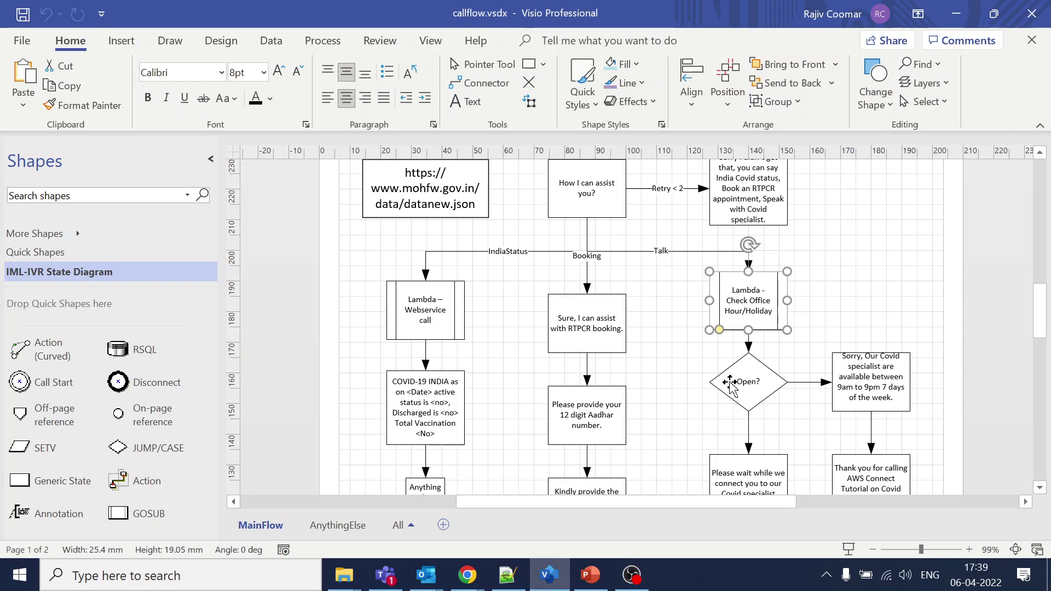
scroll(699, 425, "up", 3)
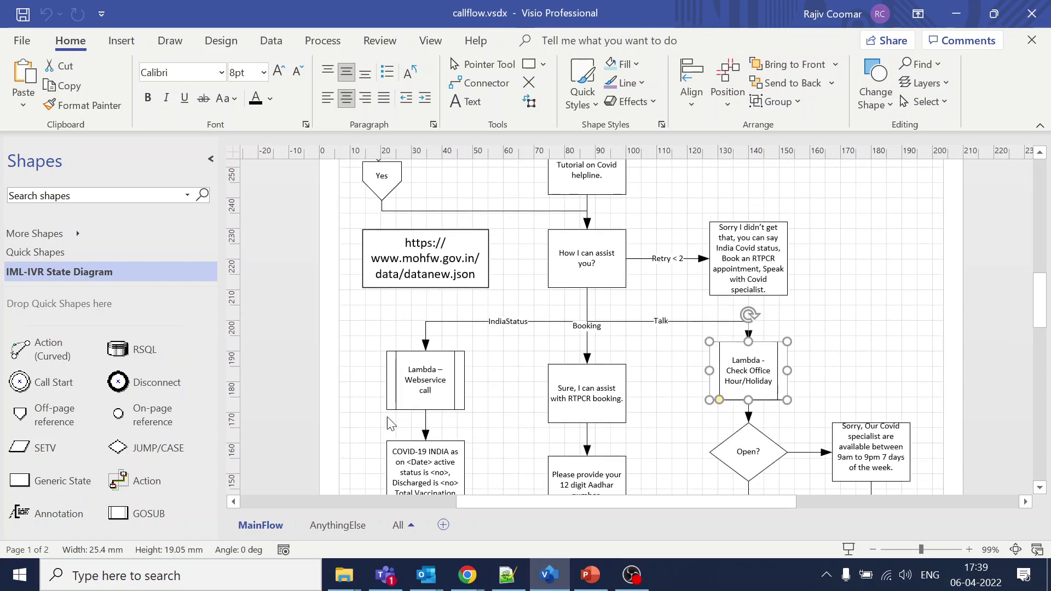
left_click(424, 366)
left_click(598, 405)
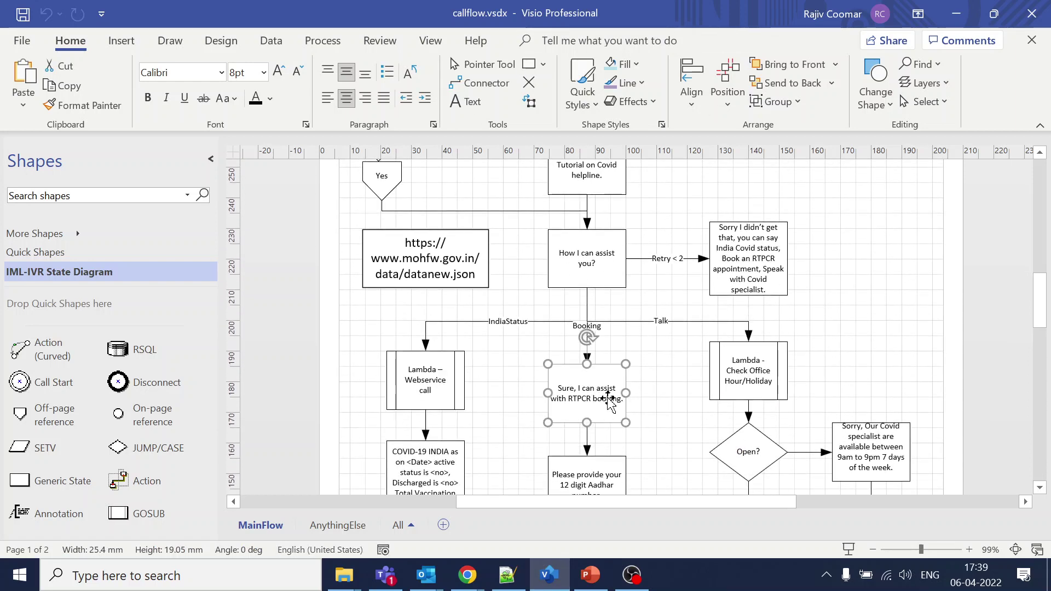
scroll(607, 400, "down", 7)
scroll(609, 402, "up", 4)
left_click(419, 293)
left_click(590, 298)
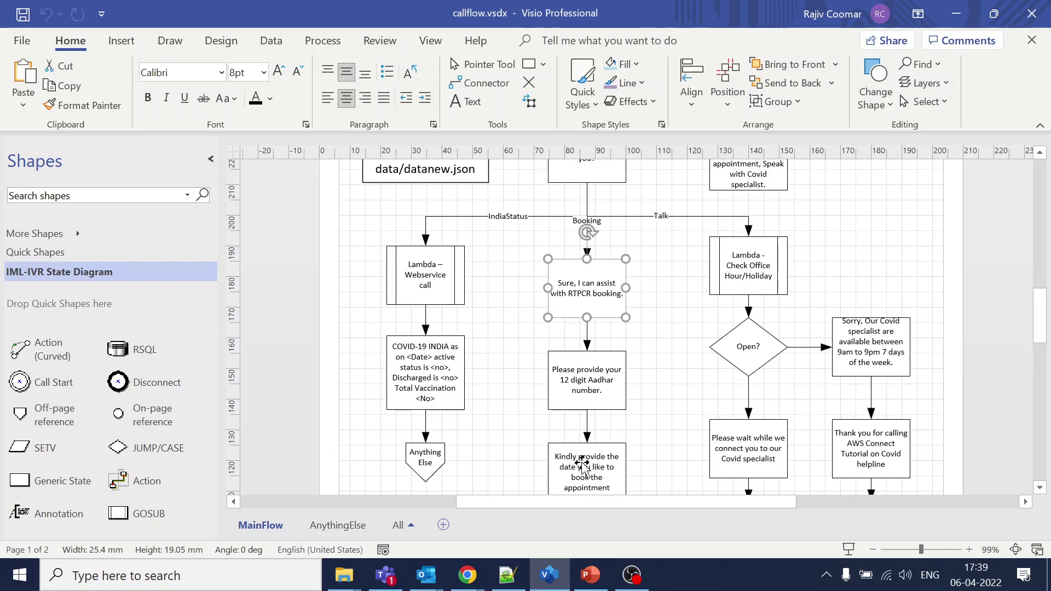
- Scroll on to the Lambda - Check Office Hour/Holiday step and its Open? decision
scroll(582, 465, "down", 6)
scroll(584, 385, "down", 5)
scroll(602, 350, "up", 13)
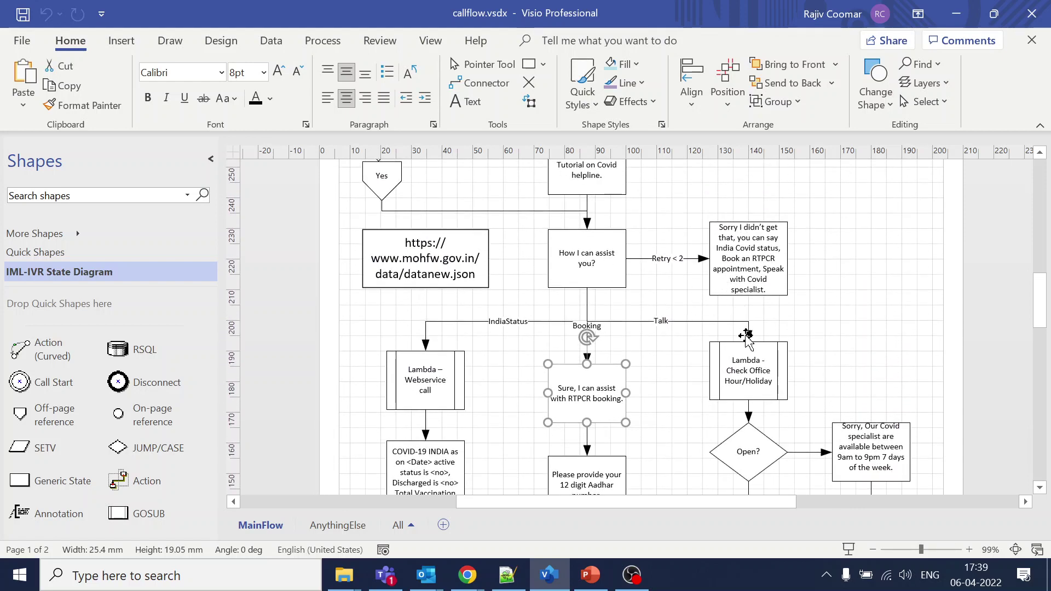
left_click(754, 366)
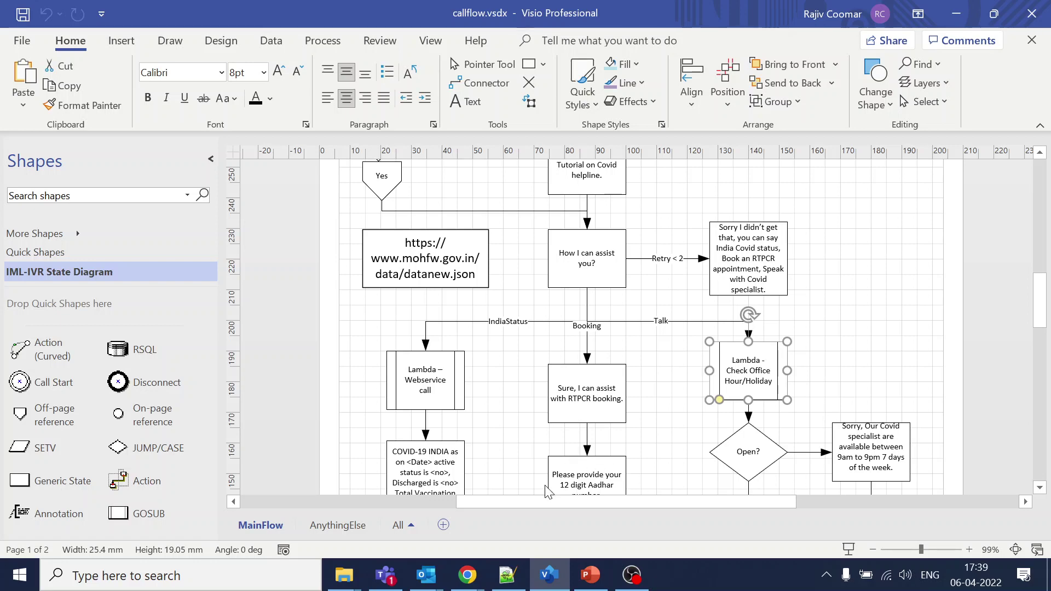
- In the MainMenu_IVR flow, zoom in and delete the TalktoAgent link to Disconnect
mouse_move(467, 574)
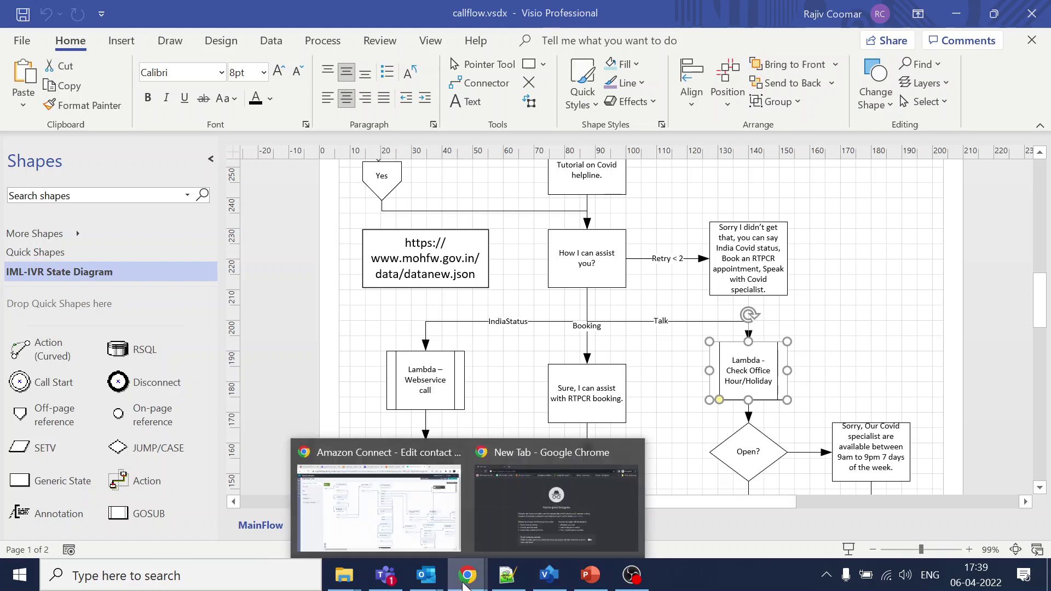
left_click(372, 521)
scroll(606, 264, "up", 1)
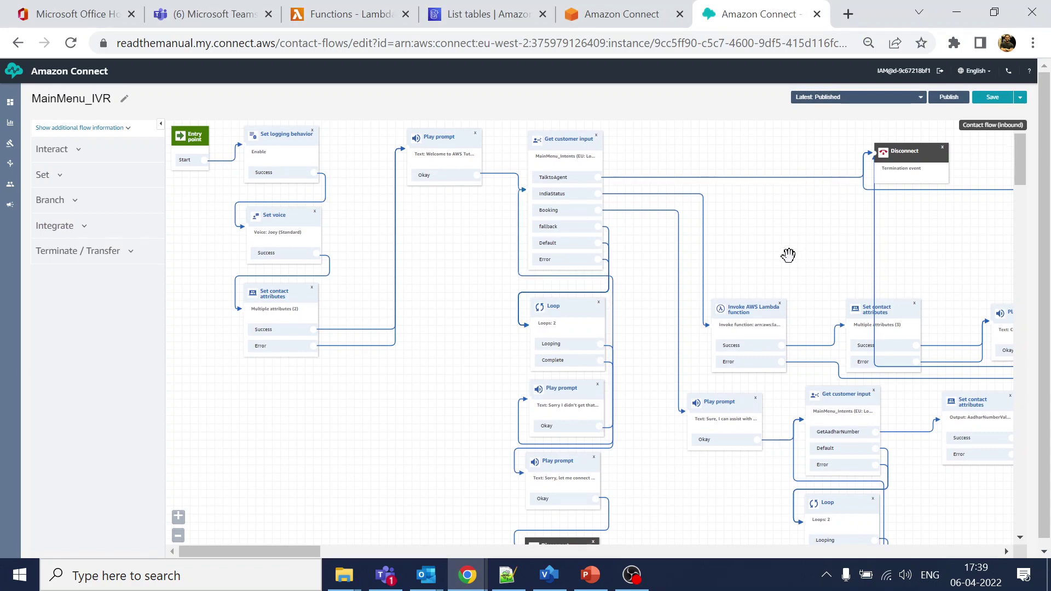
left_click_drag(786, 260, 669, 270)
key("ctrl+plus")
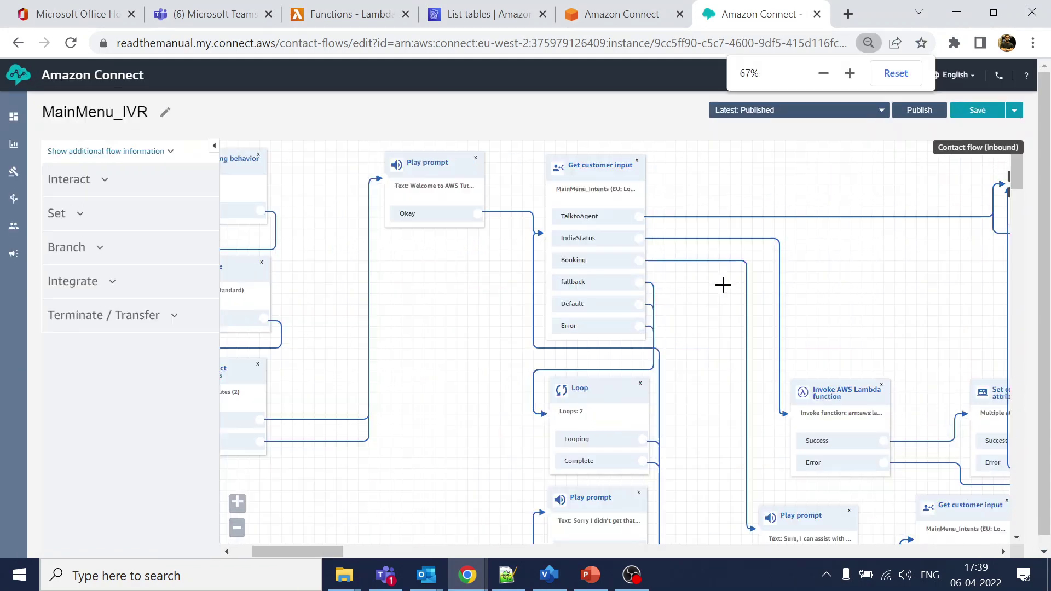
left_click_drag(863, 326, 722, 316)
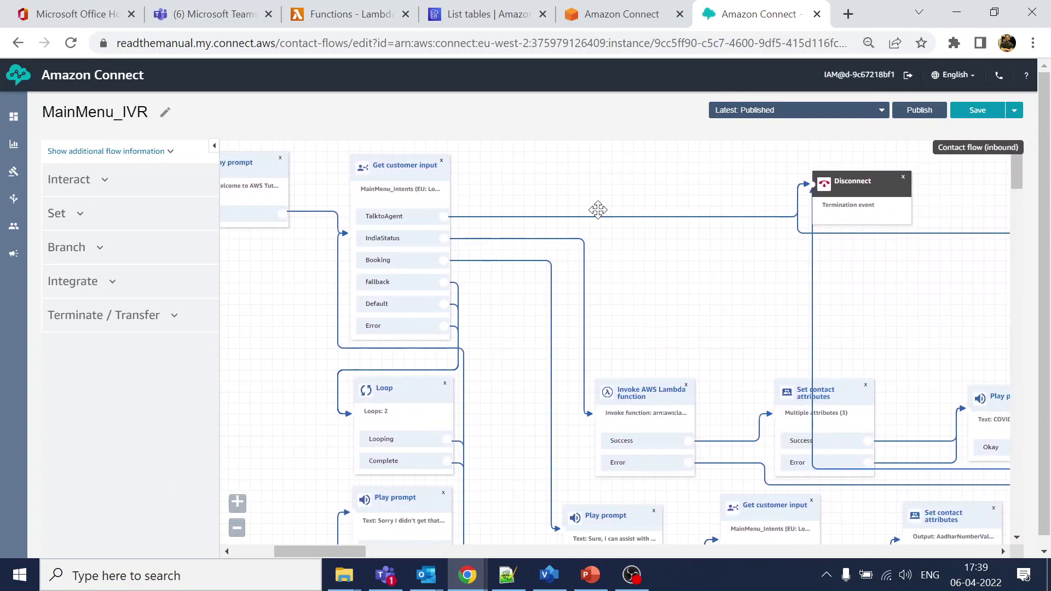
left_click(469, 218)
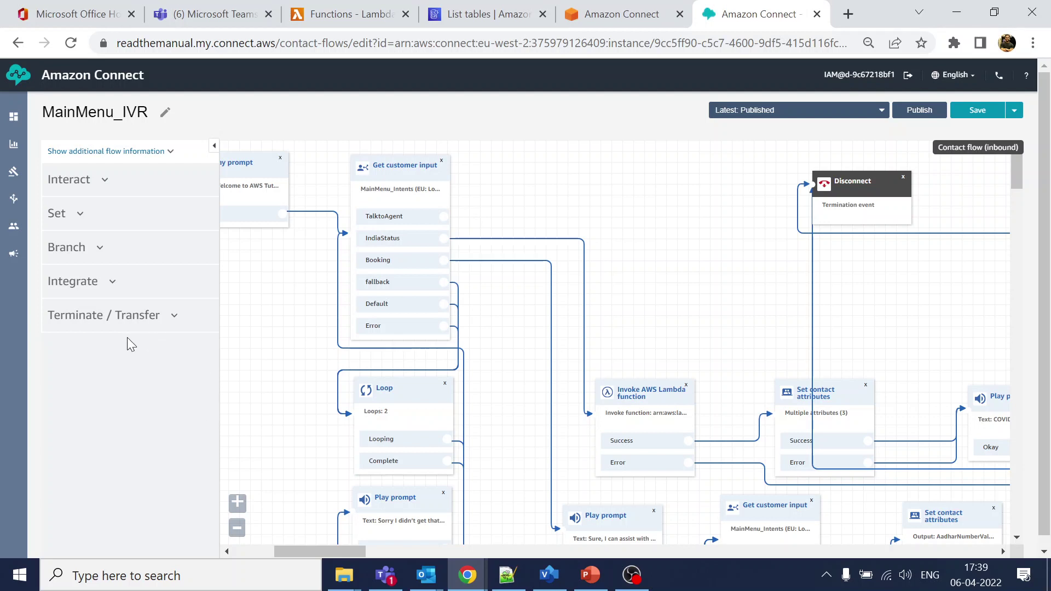
- Add a Branch > Check hours of operation block and connect TalktoAgent to it
left_click(102, 251)
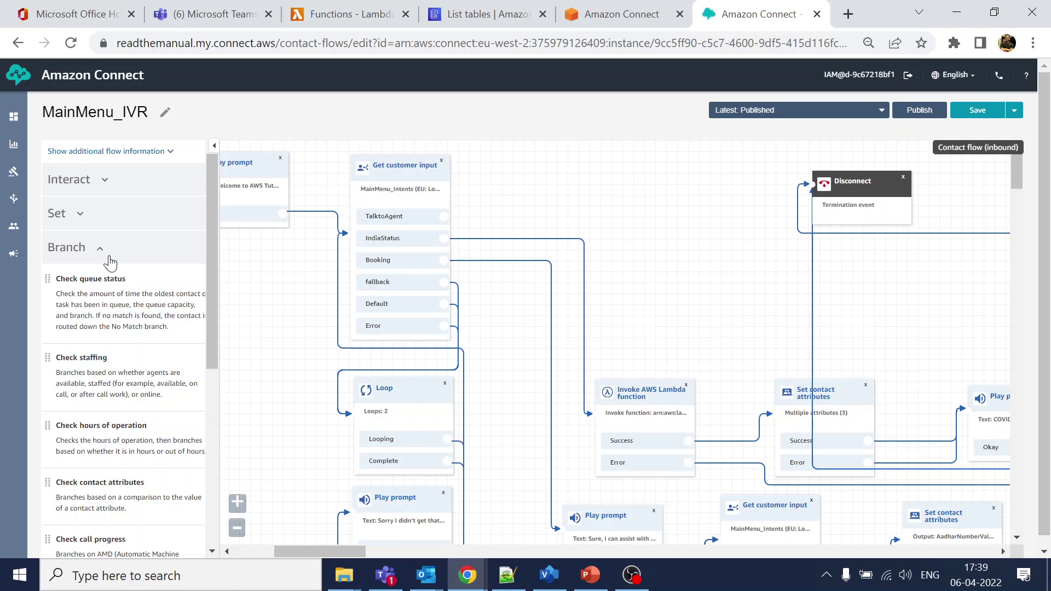
left_click_drag(101, 438, 612, 180)
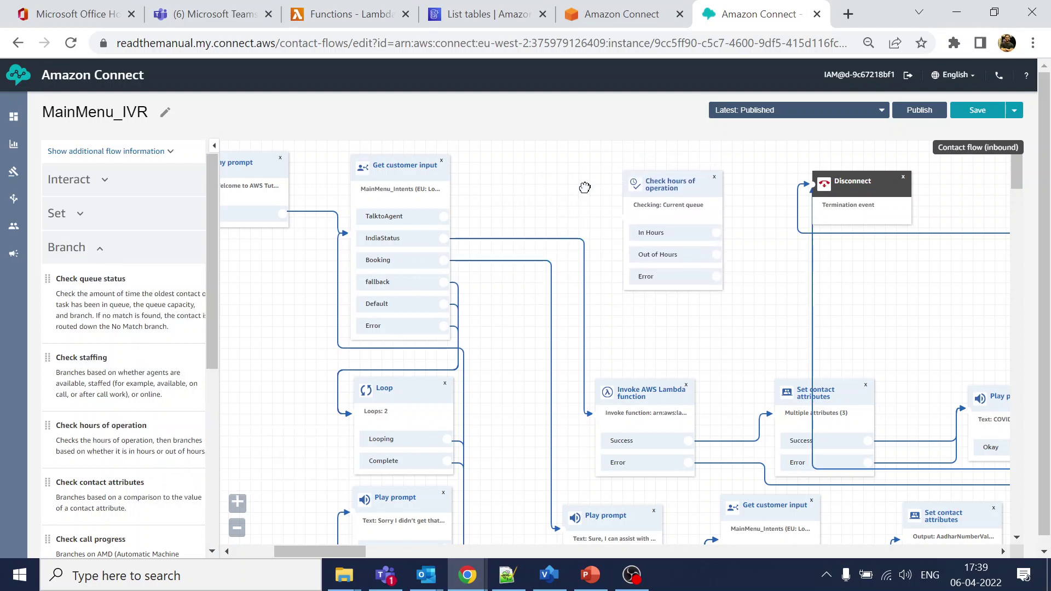
left_click_drag(443, 216, 620, 205)
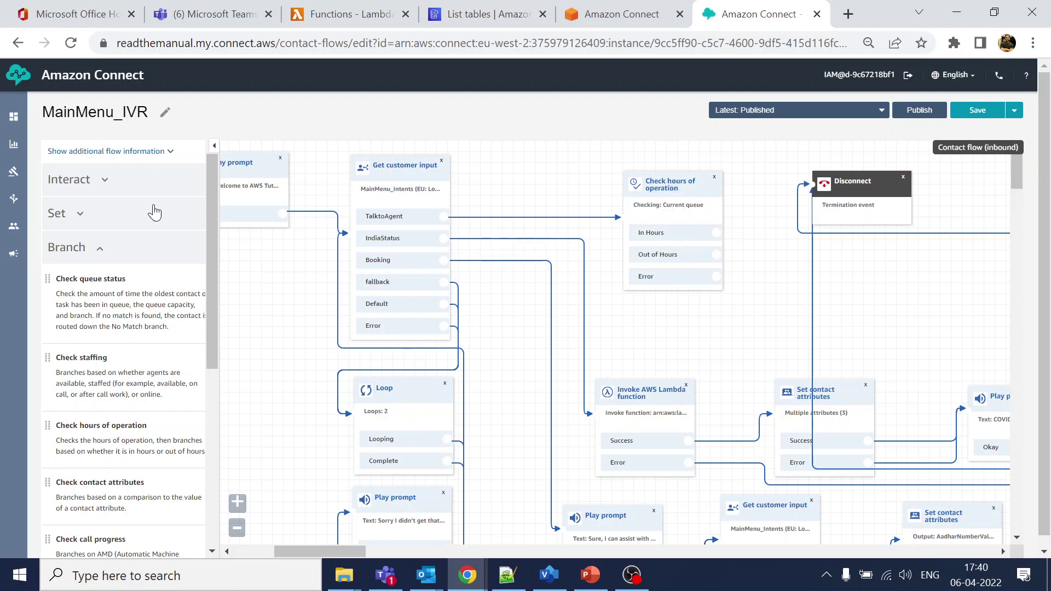
mouse_move(16, 208)
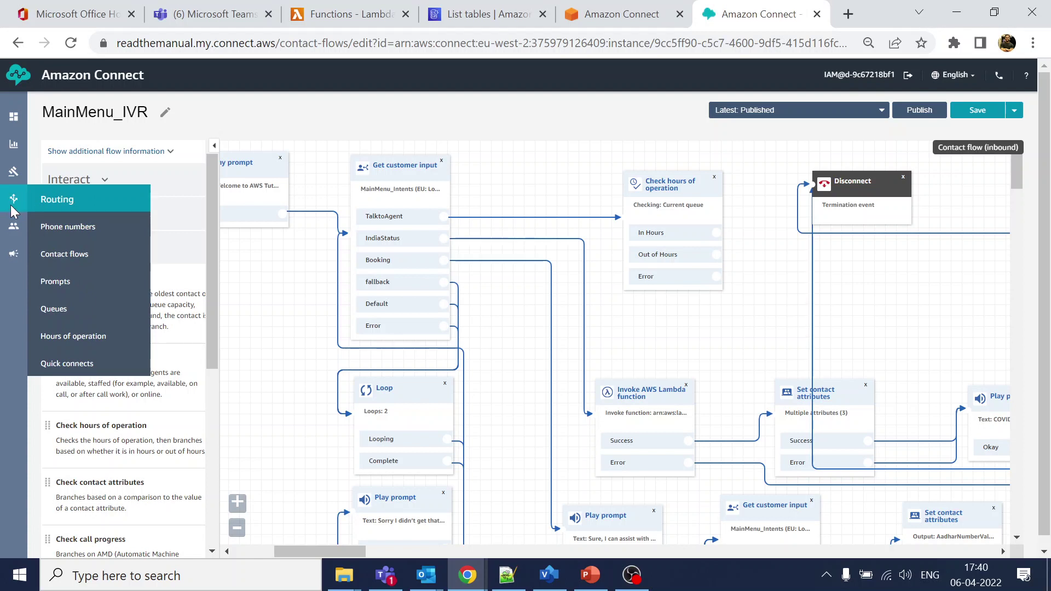
- Open Hours of operation in a new tab and bring up the Basic Hours schedule
middle_click(74, 345)
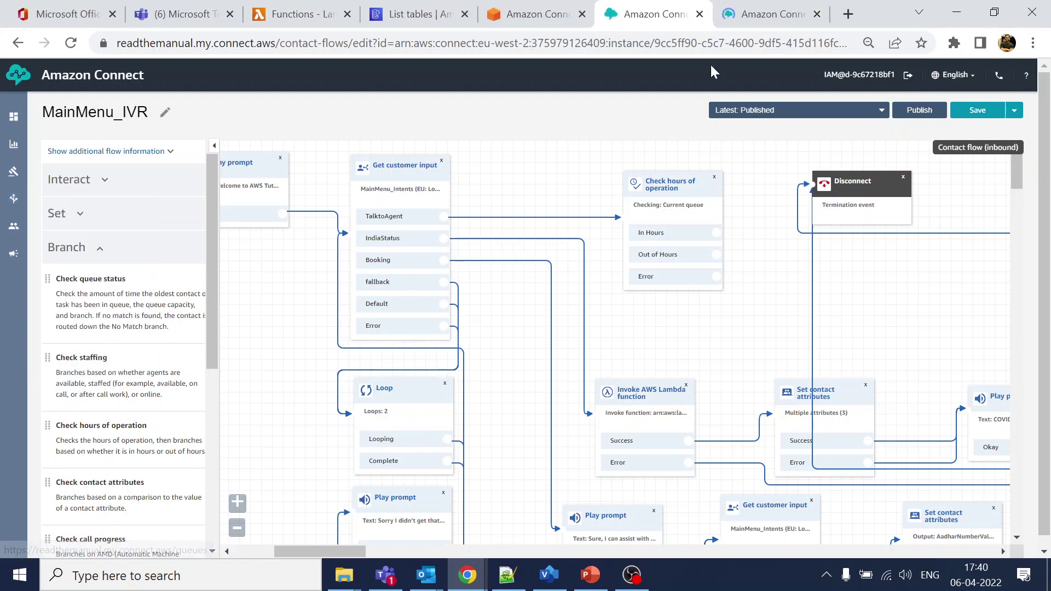
left_click(755, 16)
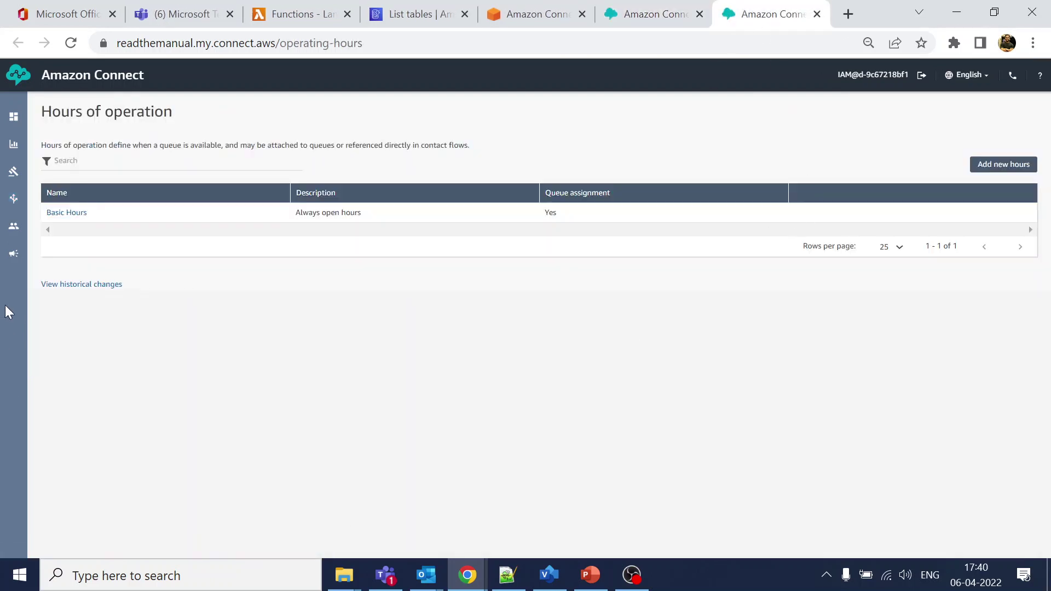
left_click(74, 214)
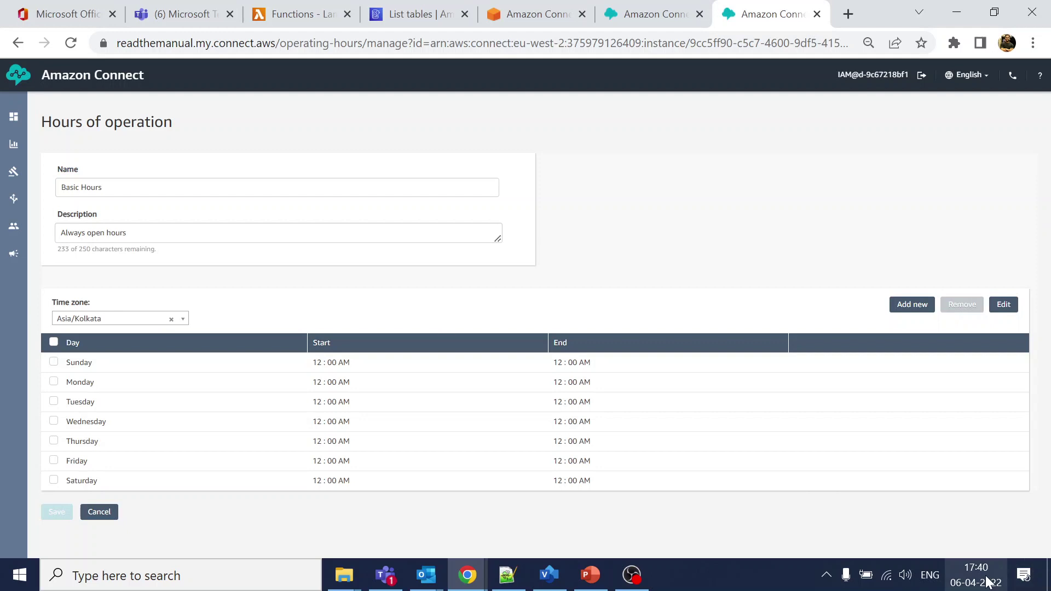
mouse_move(977, 586)
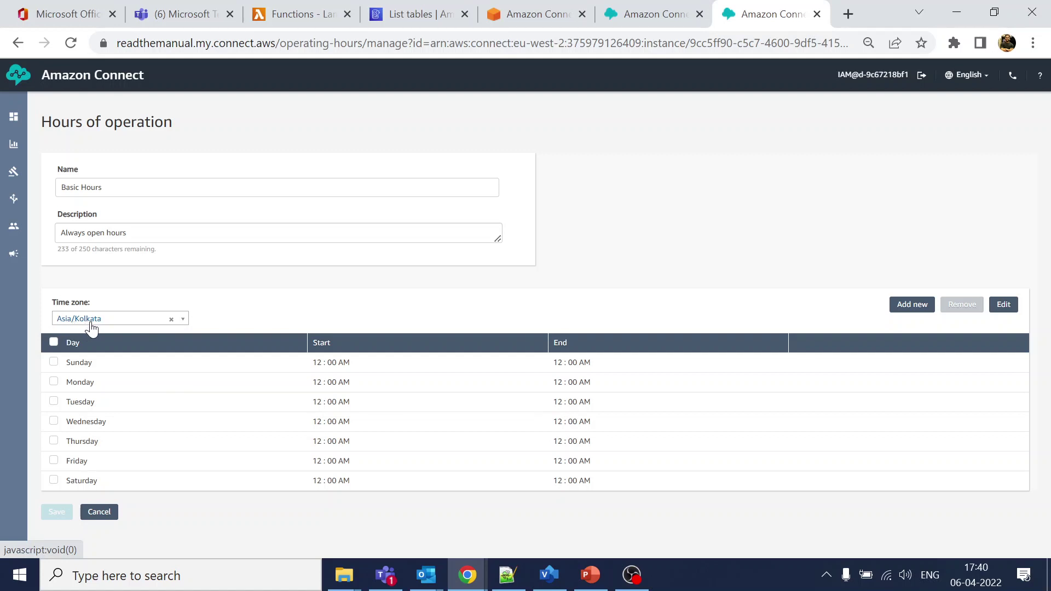
- Change Wednesday to 09:00 AM–06:00 PM, save Basic Hours, and return to the flow
left_click(54, 422)
left_click(1003, 305)
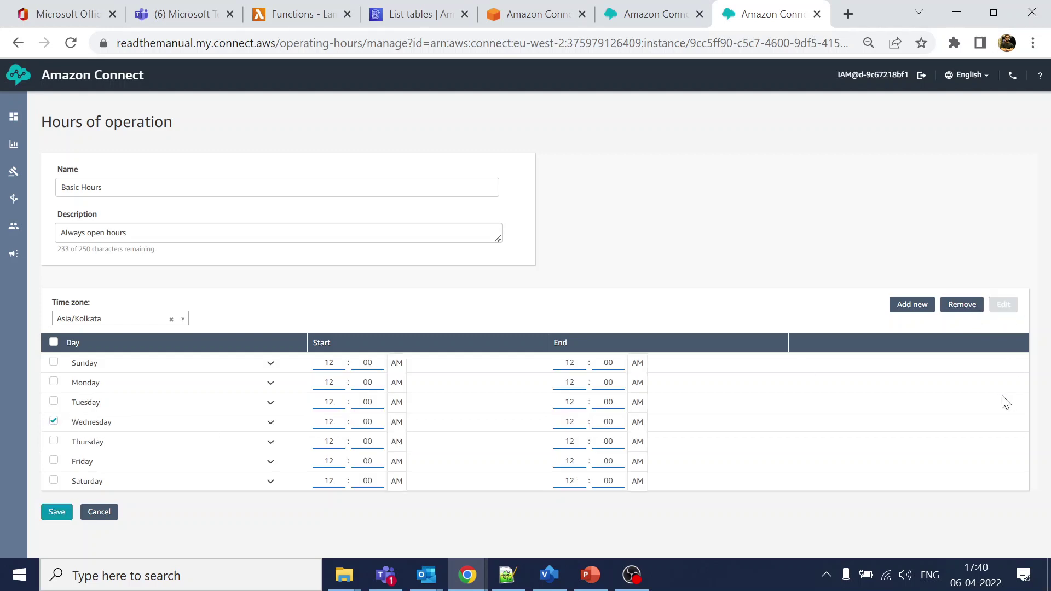
double_click(340, 421)
type("9")
double_click(580, 423)
type("0")
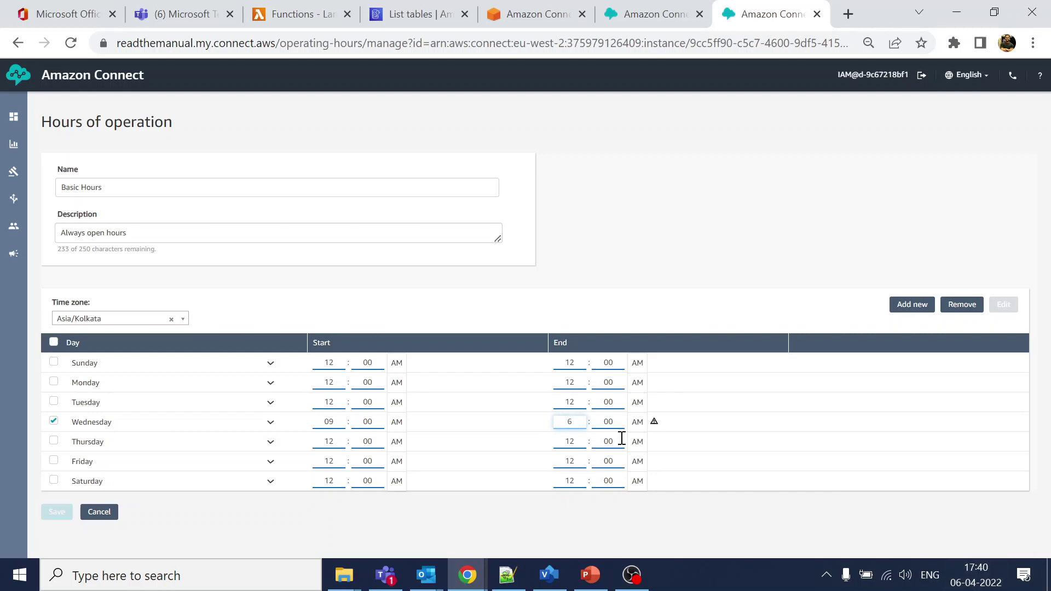
left_click(635, 426)
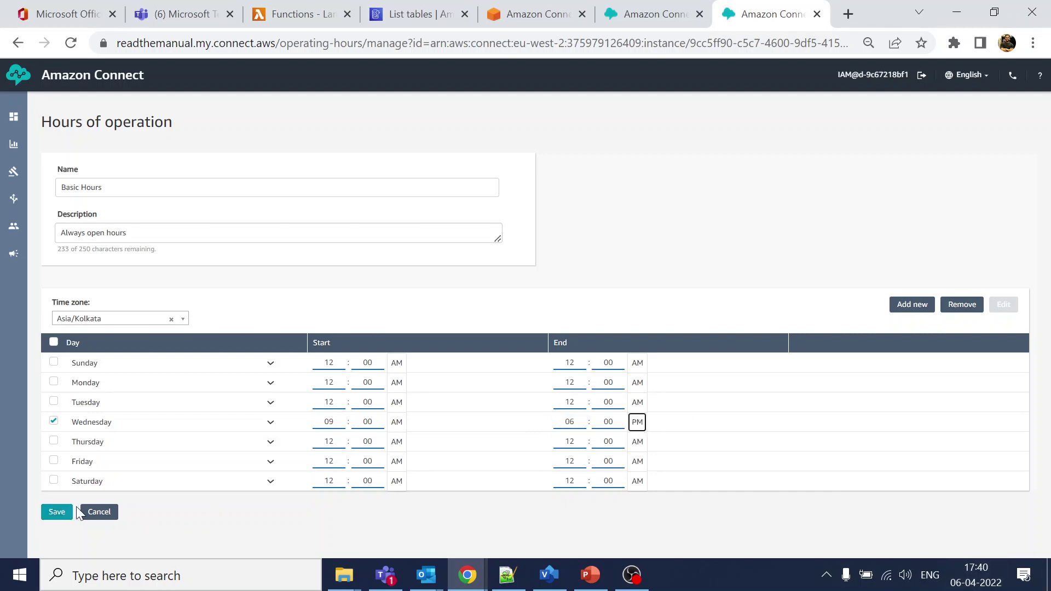
left_click(58, 514)
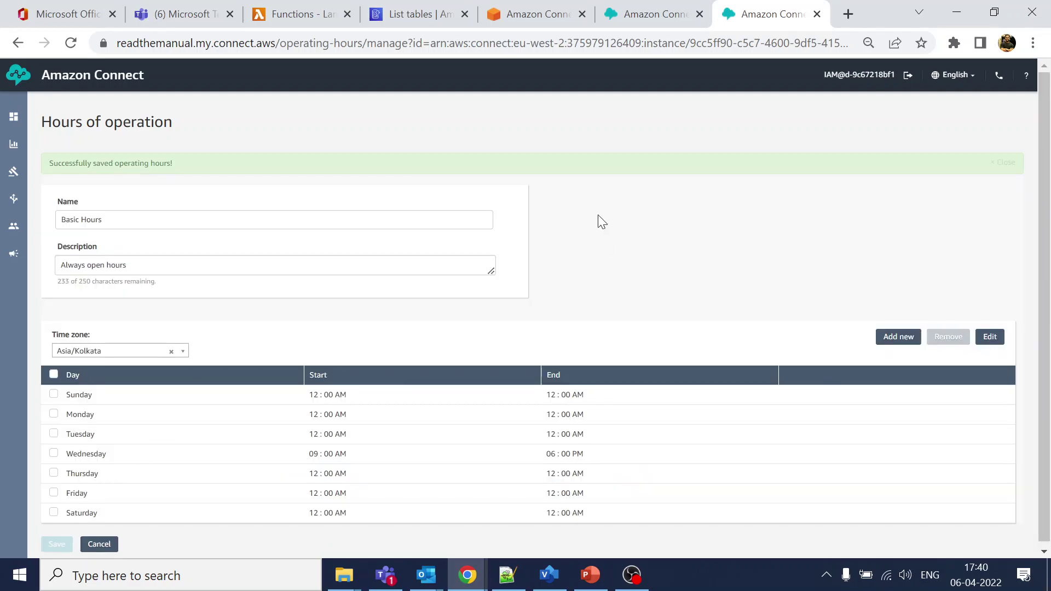
left_click(635, 17)
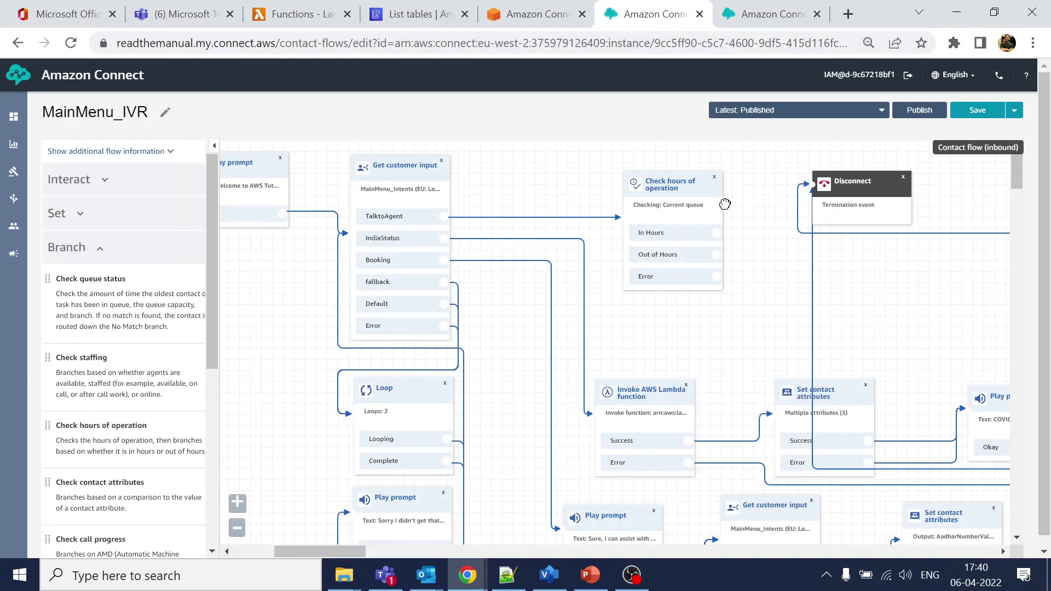
- Make the Check hours of operation block check Basic Hours, save it, and move Disconnect right
left_click(667, 178)
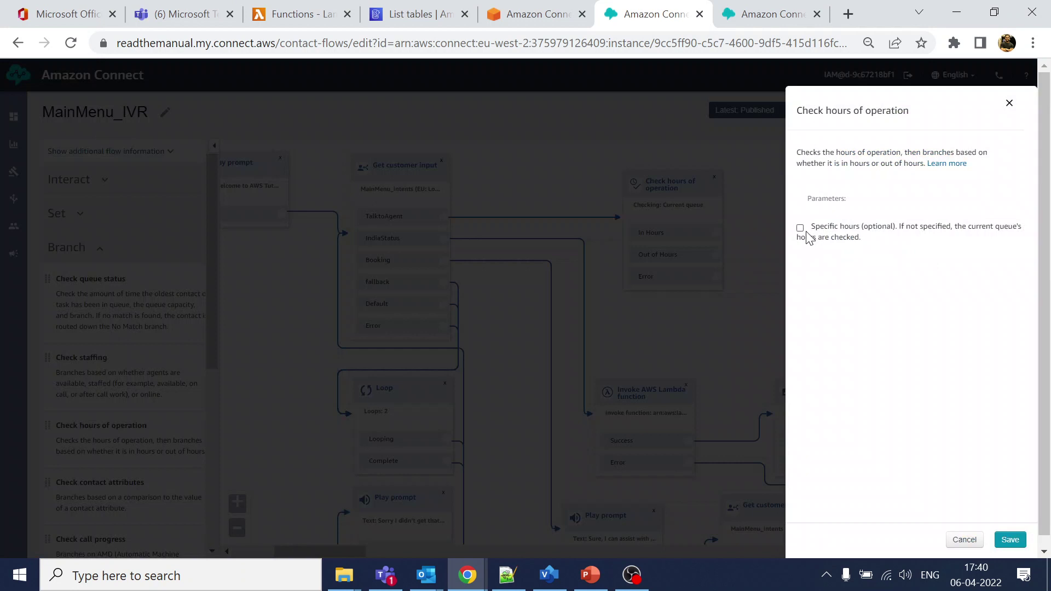
left_click(800, 229)
left_click(862, 260)
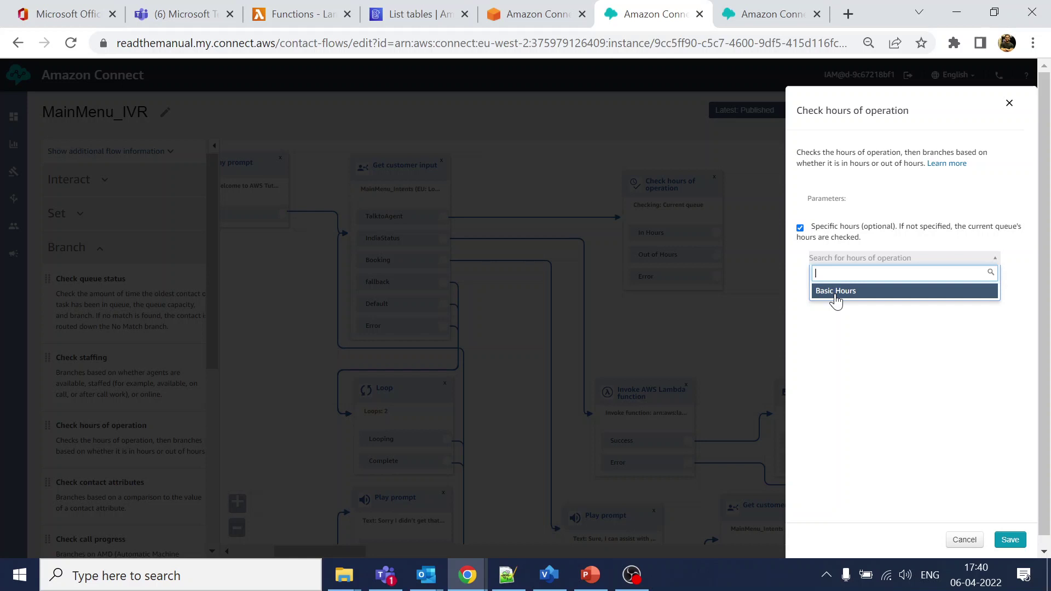
left_click(836, 293)
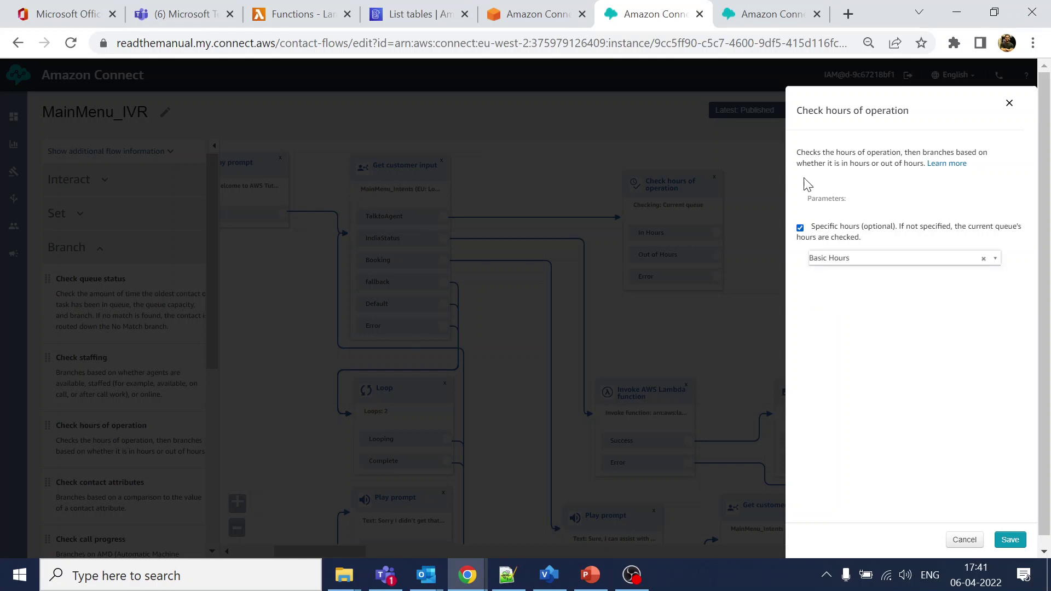
left_click(731, 14)
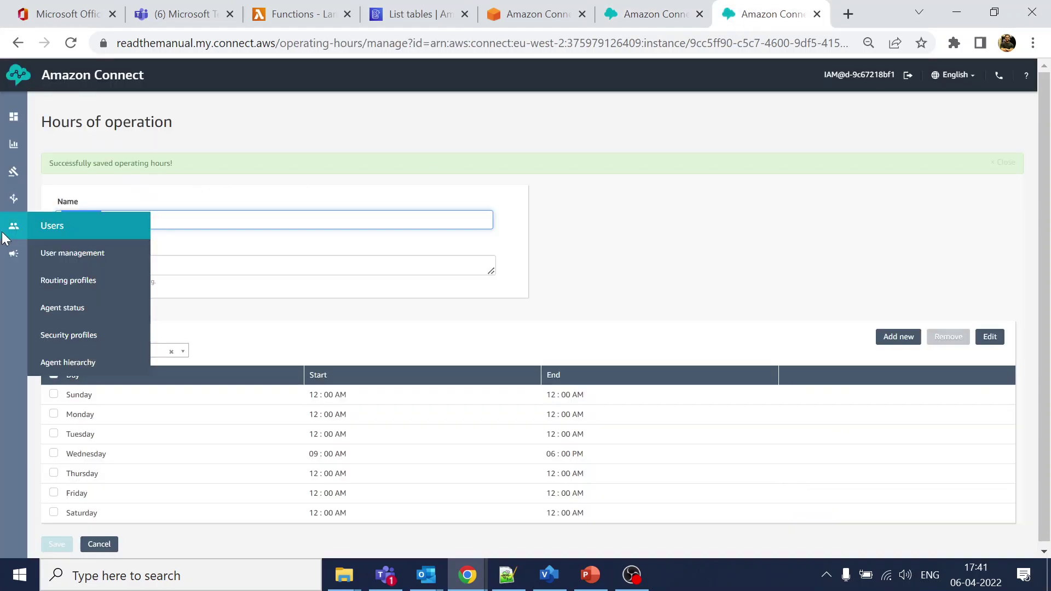
left_click_drag(102, 219, 67, 222)
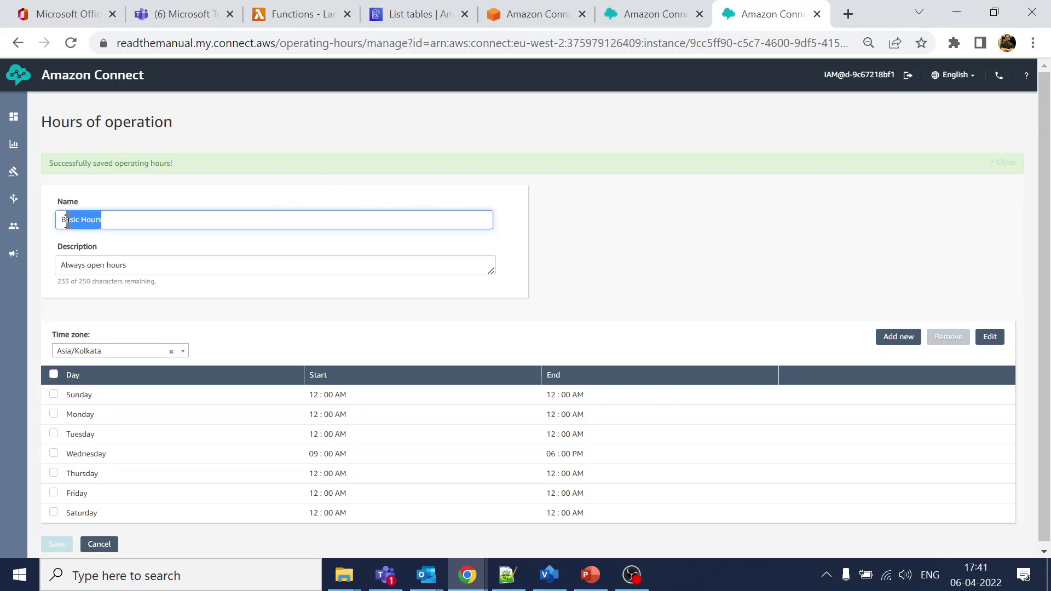
left_click(640, 15)
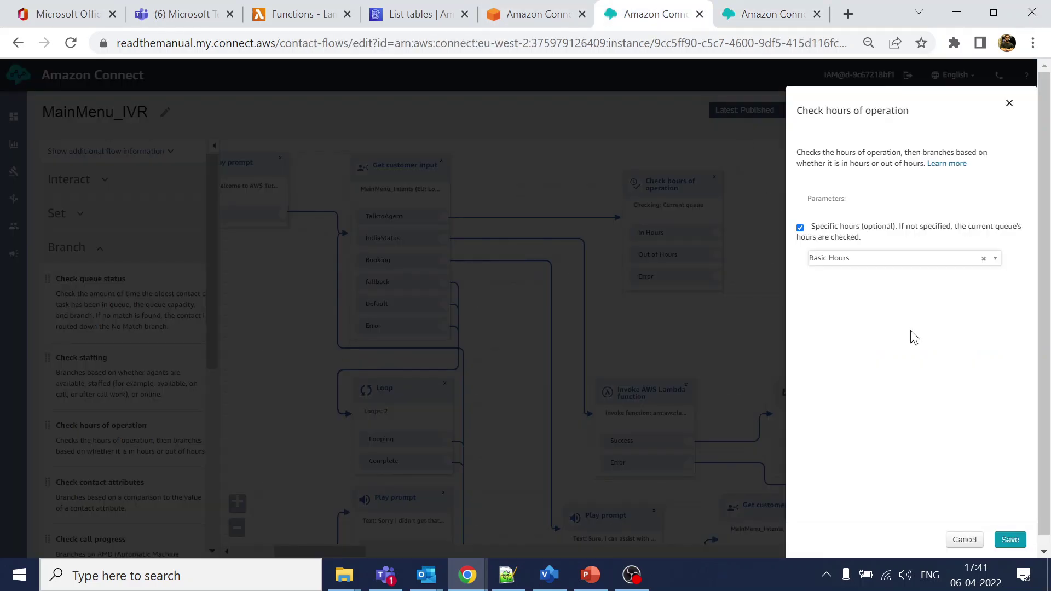
left_click(1010, 539)
left_click_drag(871, 194, 996, 190)
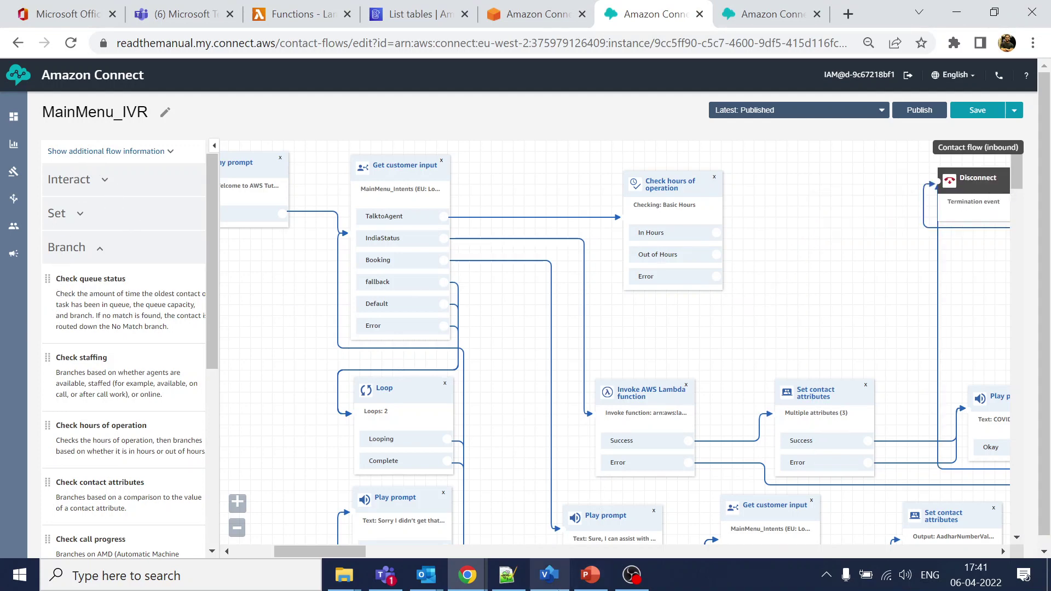
left_click(549, 575)
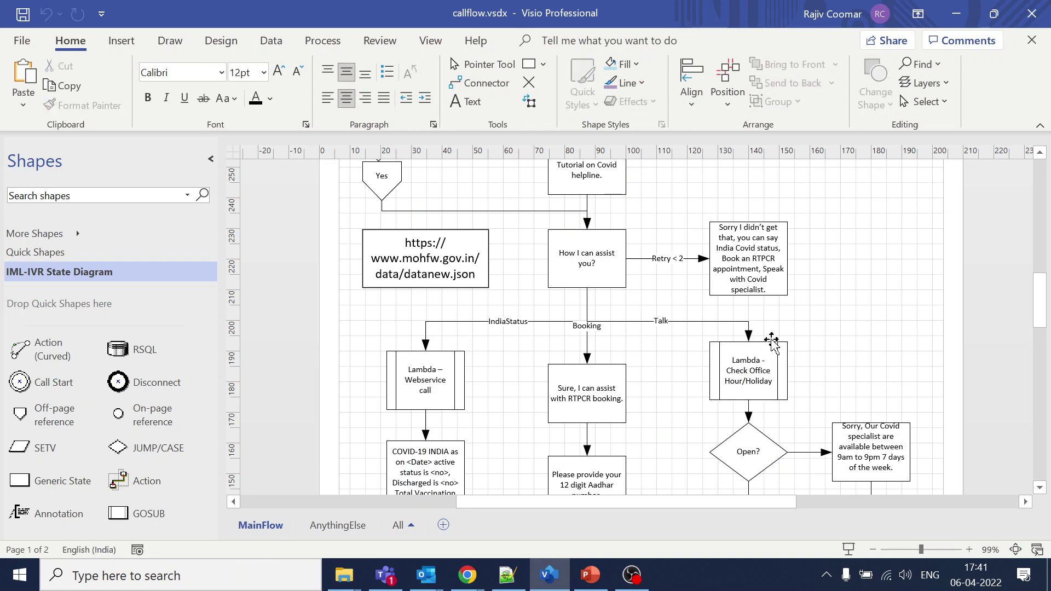
- Copy the 'Please wait while we connect you to our Covid specialist' text from the Visio diagram
scroll(768, 341, "down", 5)
left_click(745, 385)
double_click(758, 392)
key("ctrl+c")
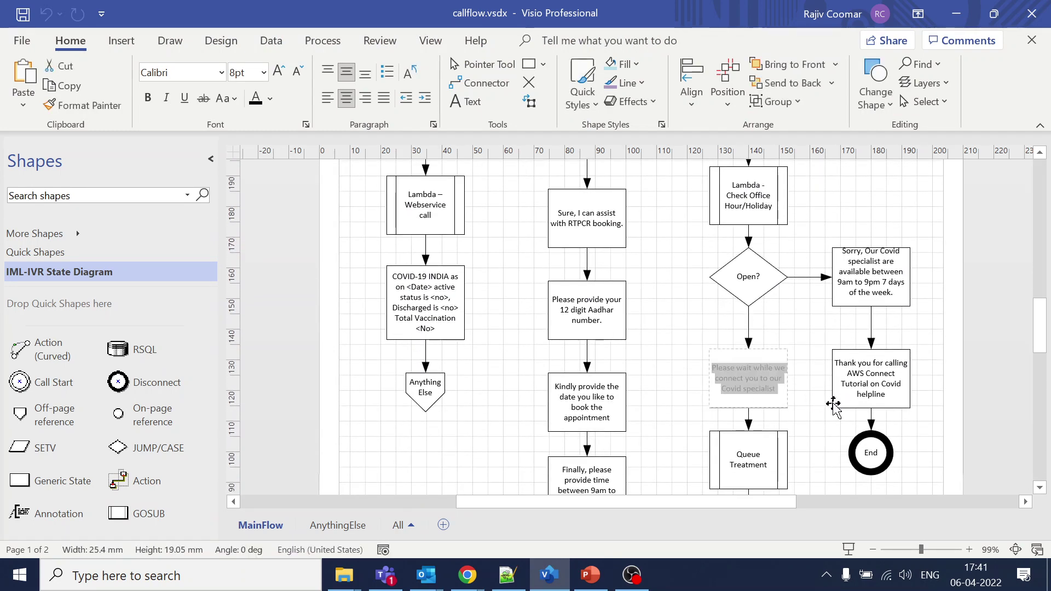
left_click(815, 423)
scroll(755, 454, "down", 3)
scroll(771, 289, "up", 2)
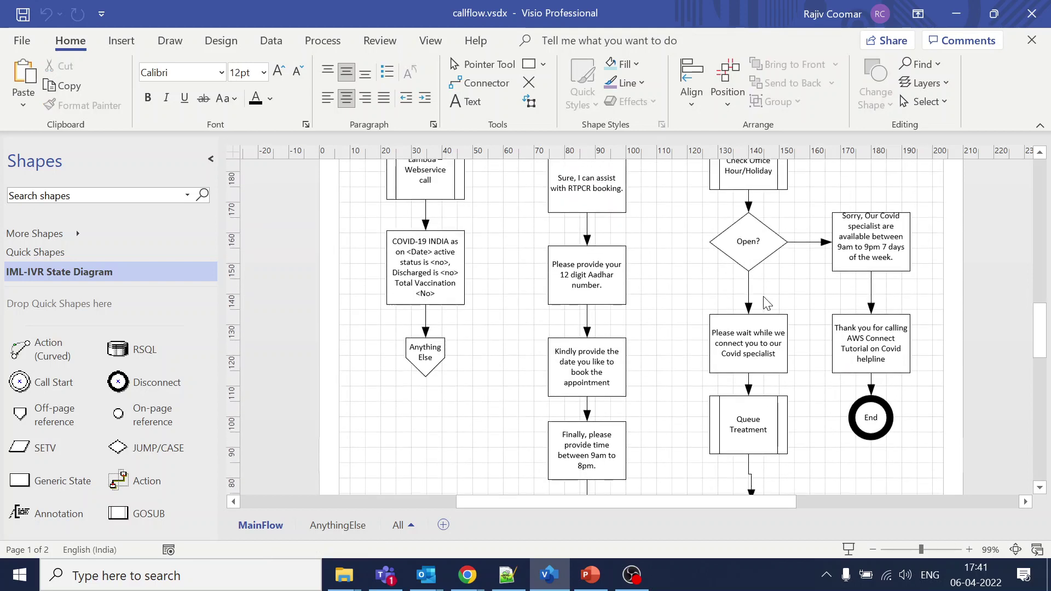
key("alt+Tab")
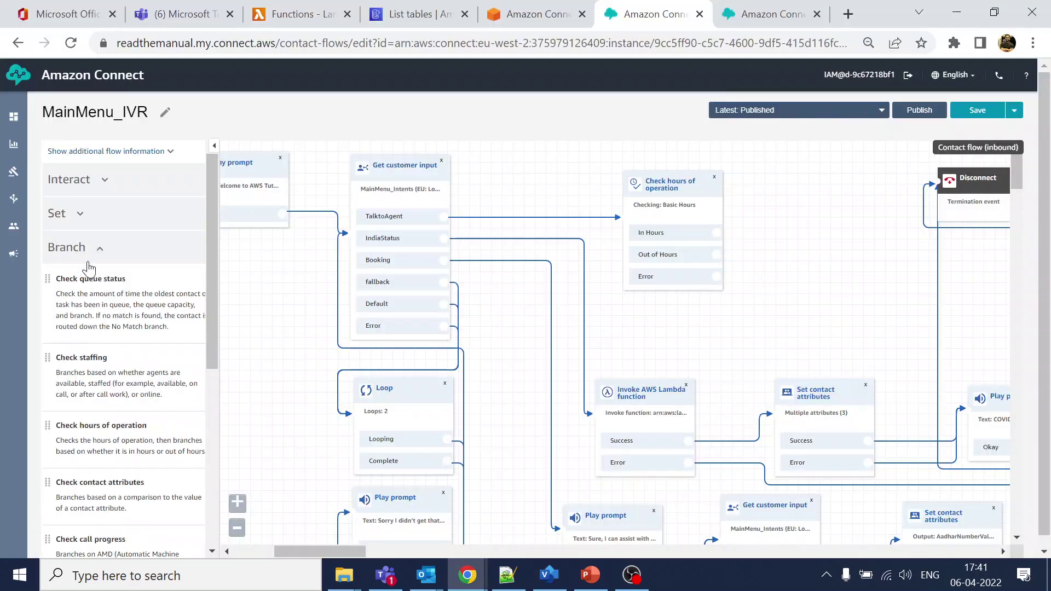
- Add a Play prompt after In Hours that speaks the pasted 'Please wait…' text
left_click(105, 181)
left_click_drag(93, 222, 821, 208)
left_click_drag(715, 232, 810, 236)
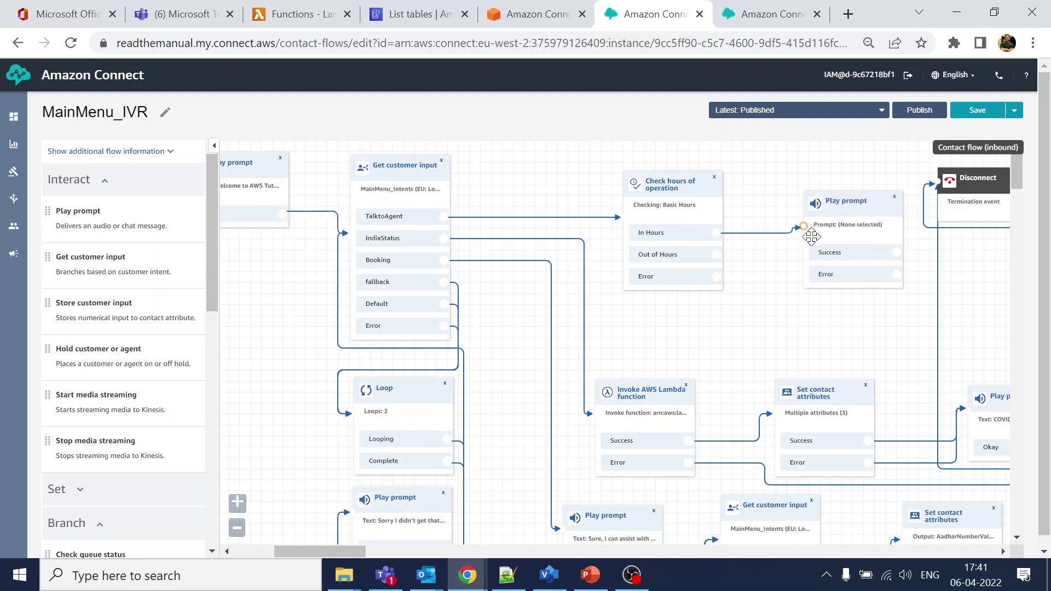
left_click(860, 205)
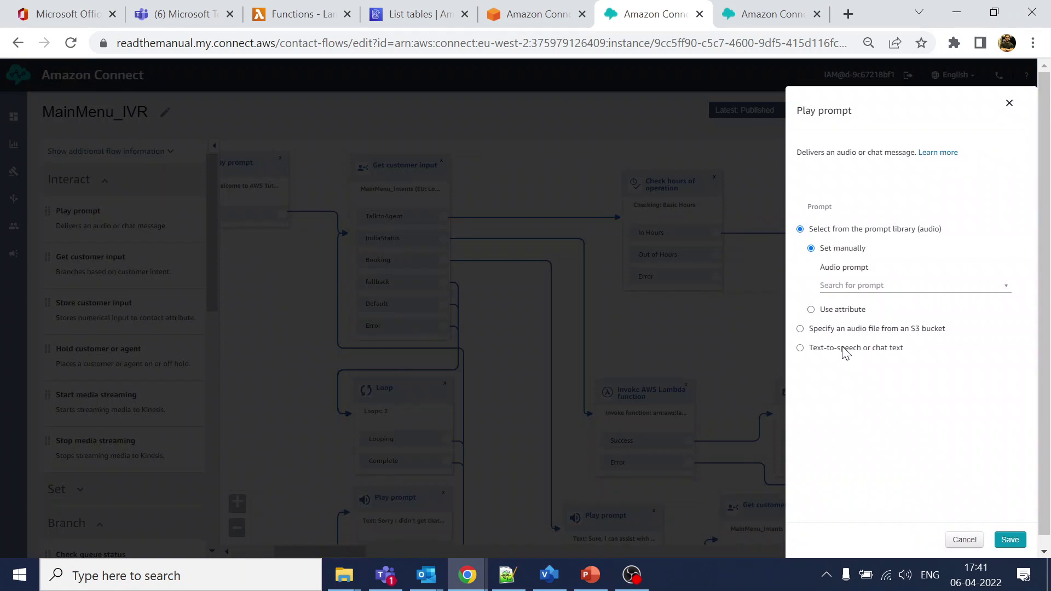
left_click(845, 349)
left_click(856, 306)
key("ctrl+v")
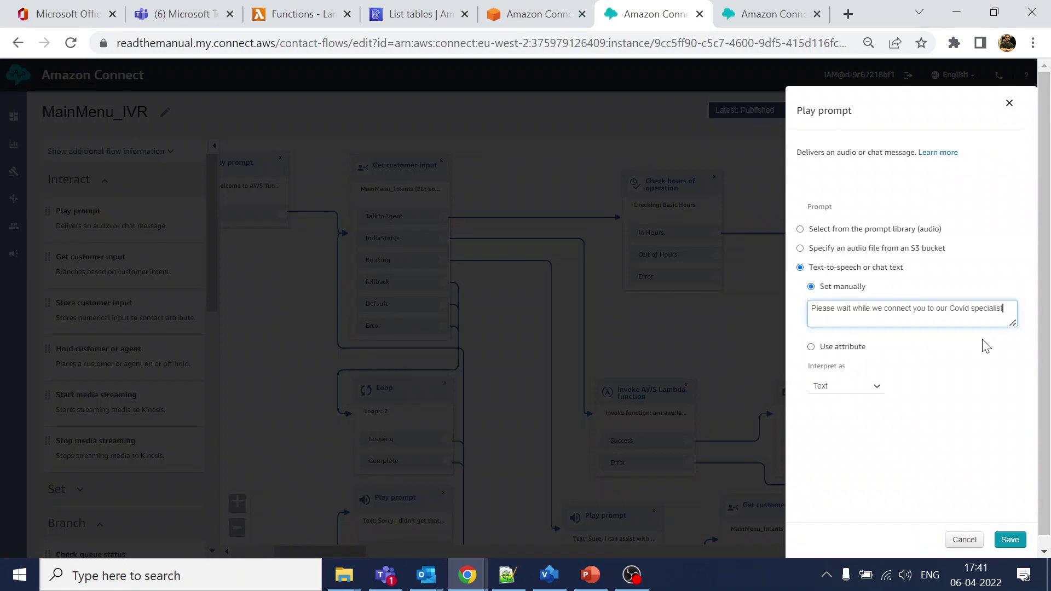
left_click(1010, 540)
- Add a second Play prompt after Out of Hours speaking the copied 'Sorry, our Covid specialist…' text
left_click_drag(891, 327, 746, 279)
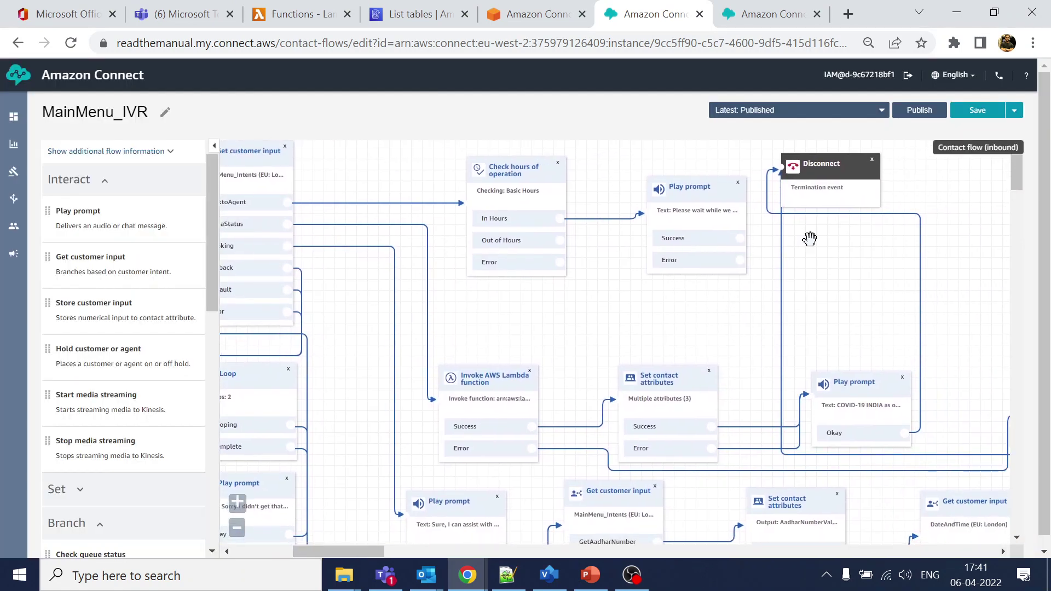
left_click_drag(832, 162, 959, 226)
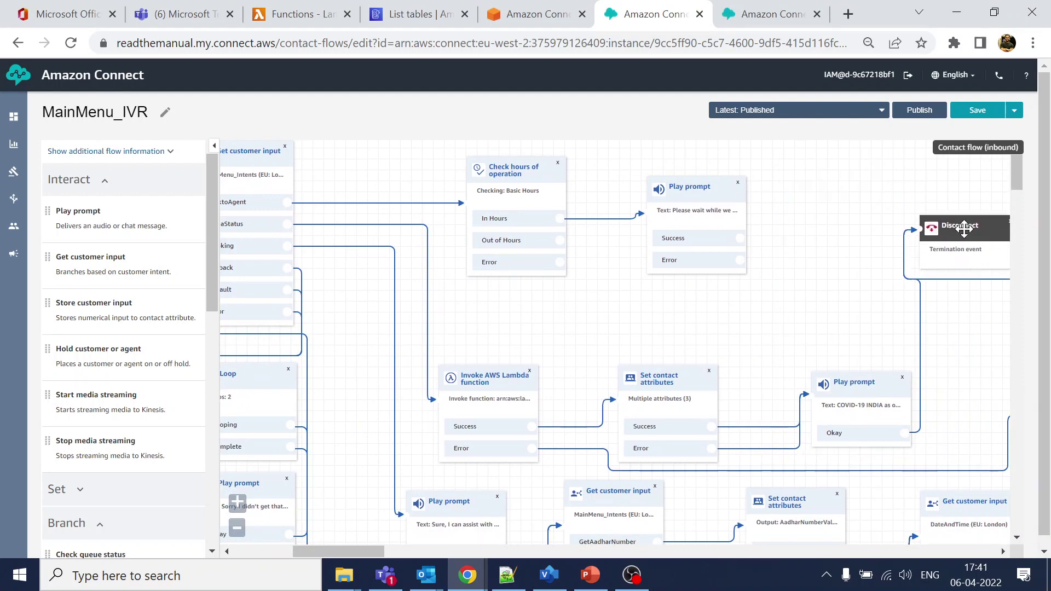
left_click_drag(688, 198, 732, 168)
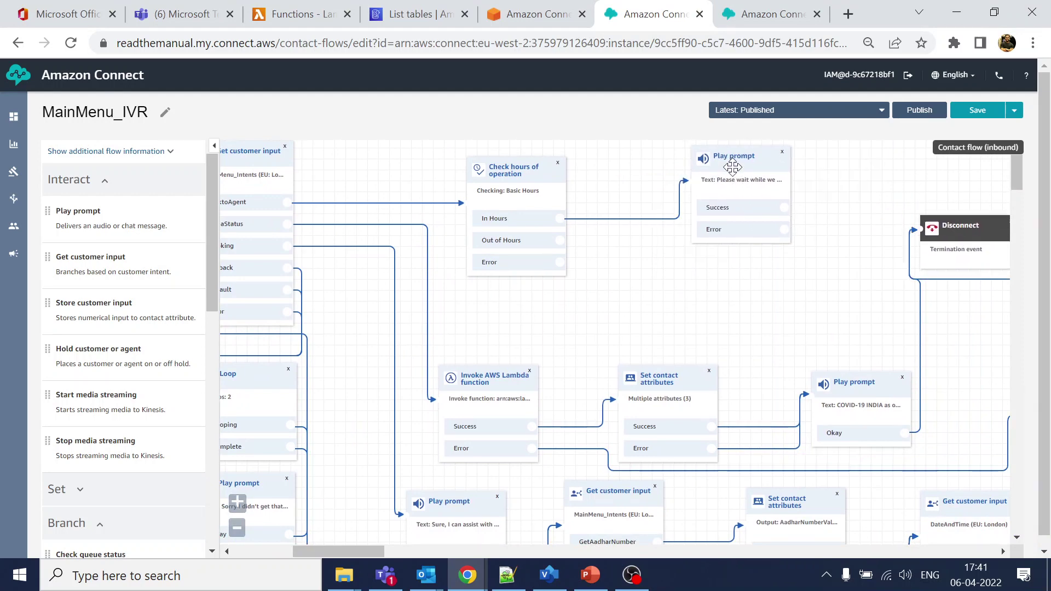
left_click_drag(104, 218, 702, 265)
left_click_drag(560, 240, 691, 299)
left_click(775, 270)
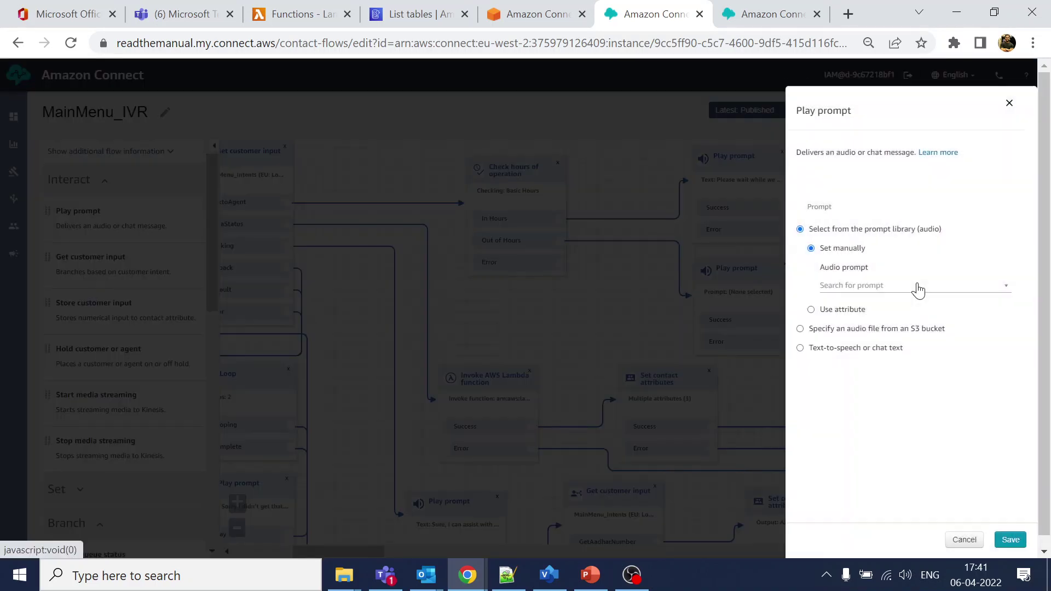
key("alt+Tab")
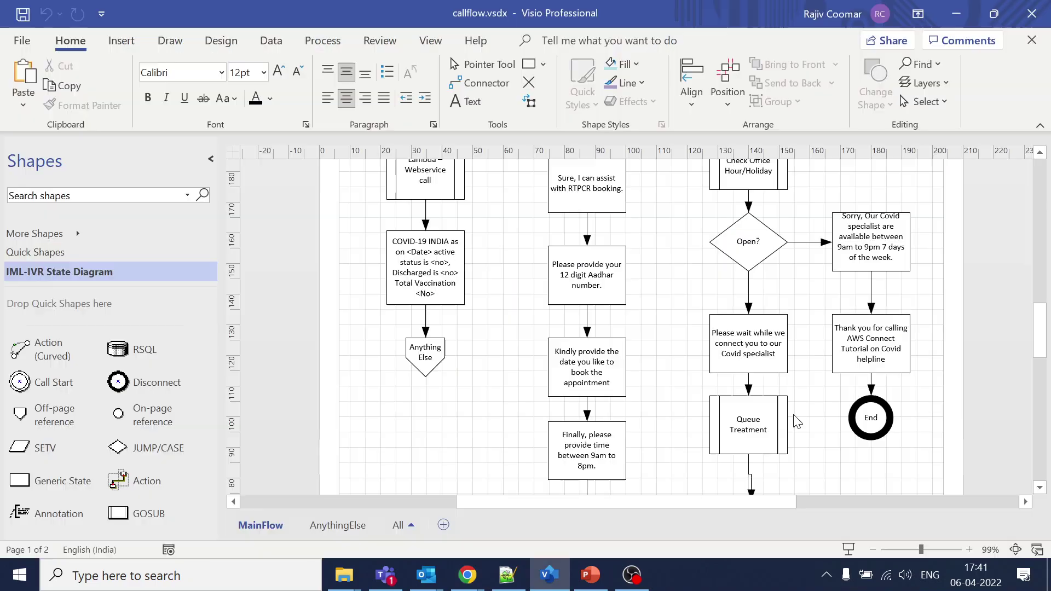
double_click(870, 241)
key("alt+Tab")
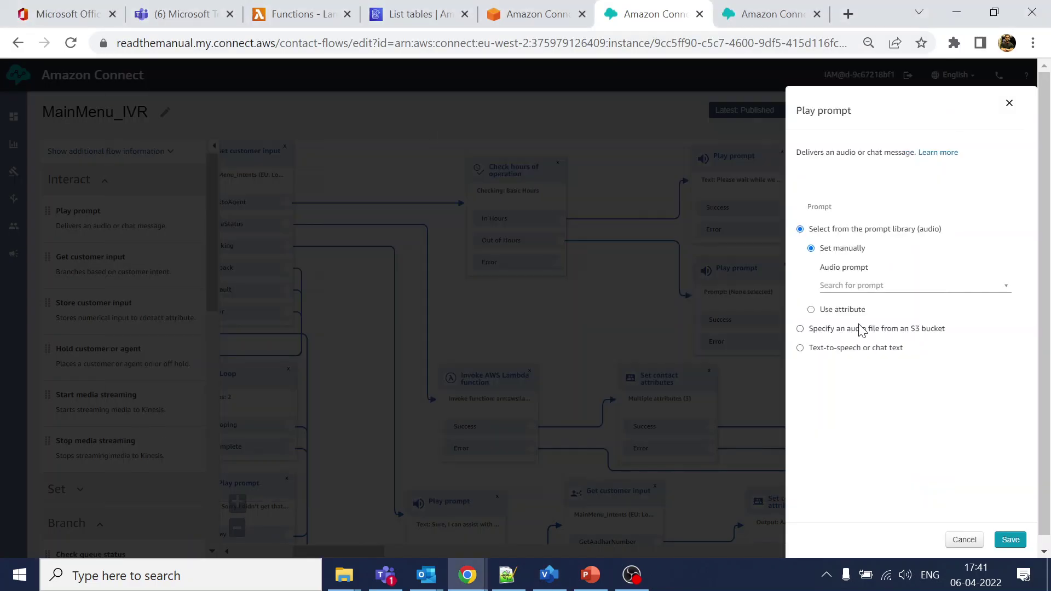
left_click(851, 350)
key("ctrl+v")
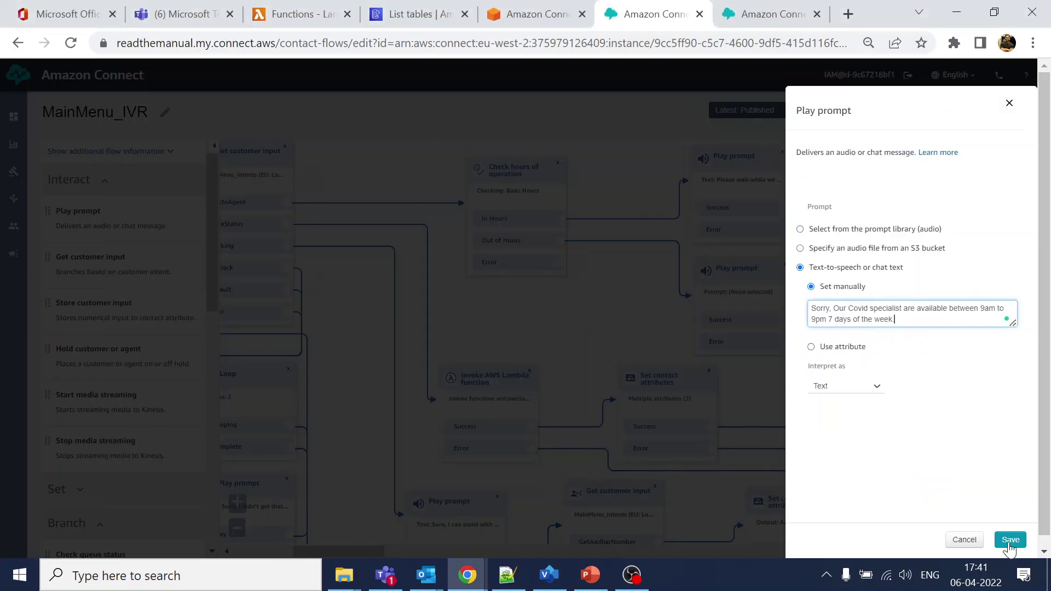
left_click(1010, 539)
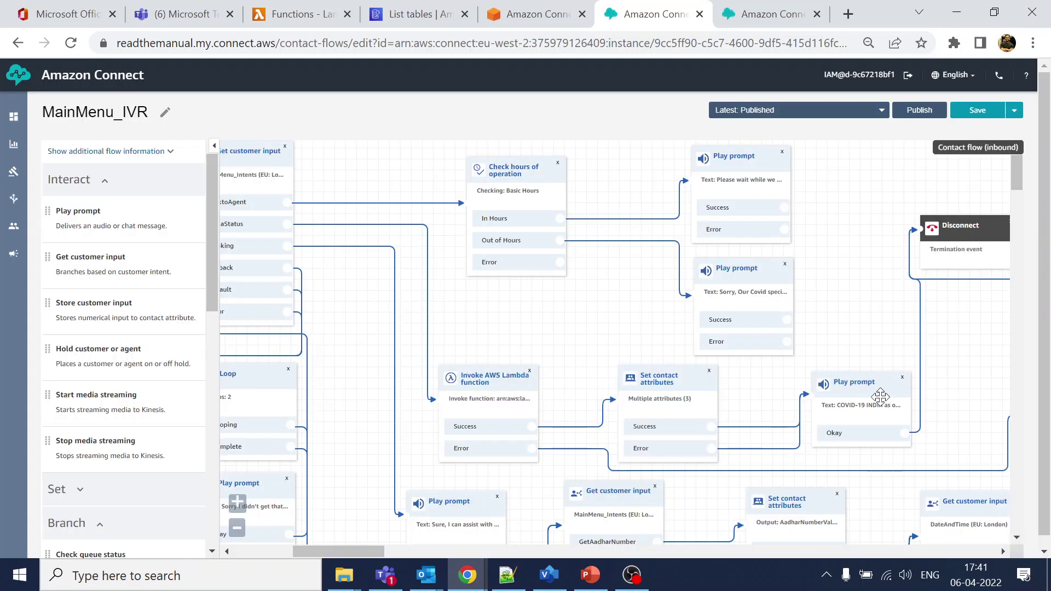
- Add a third Play prompt fed by the 'Sorry…' prompt's Success and Error outcomes
left_click_drag(82, 216, 838, 265)
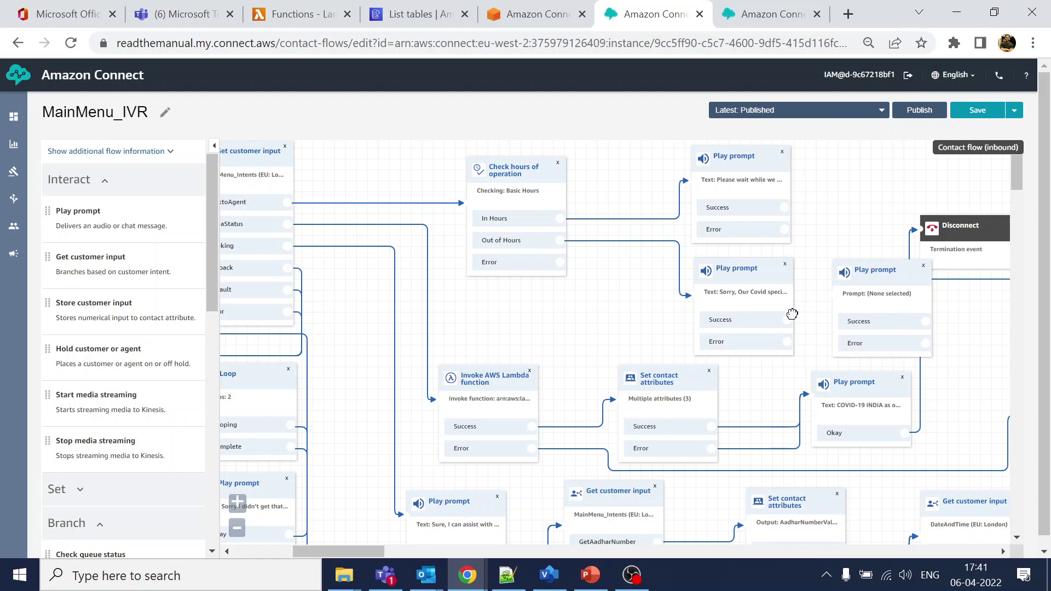
left_click_drag(788, 319, 832, 294)
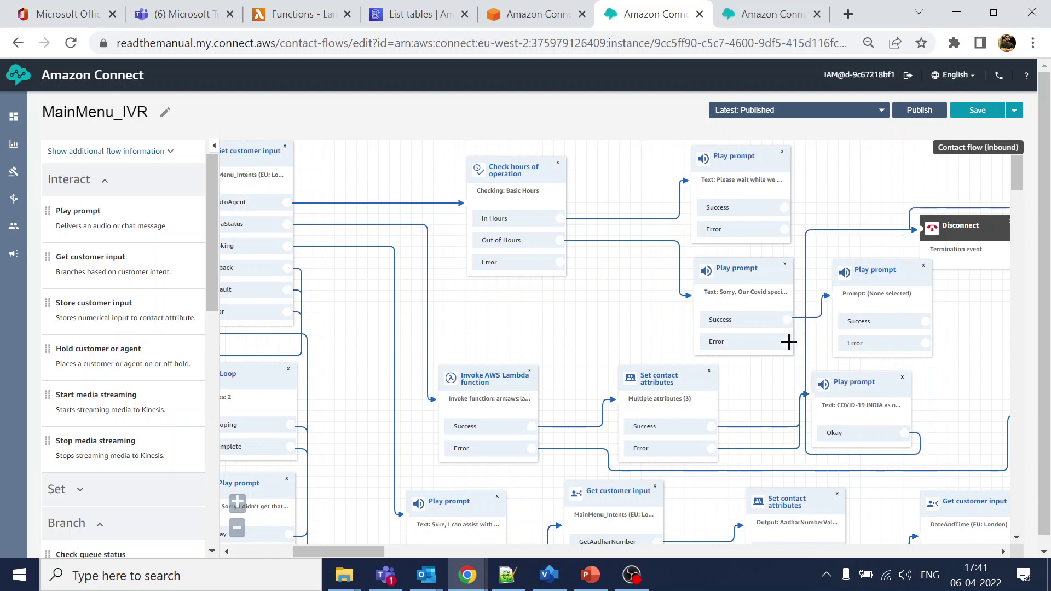
left_click_drag(829, 331, 841, 318)
- Rearrange the Disconnect and Error blocks so Error sits below Disconnect
left_click_drag(972, 305, 727, 305)
left_click_drag(719, 225, 959, 433)
mouse_move(814, 402)
left_mouse_down()
mouse_move(812, 357)
mouse_move(877, 340)
mouse_move(847, 395)
mouse_move(821, 392)
left_mouse_up()
left_click_drag(972, 442, 823, 344)
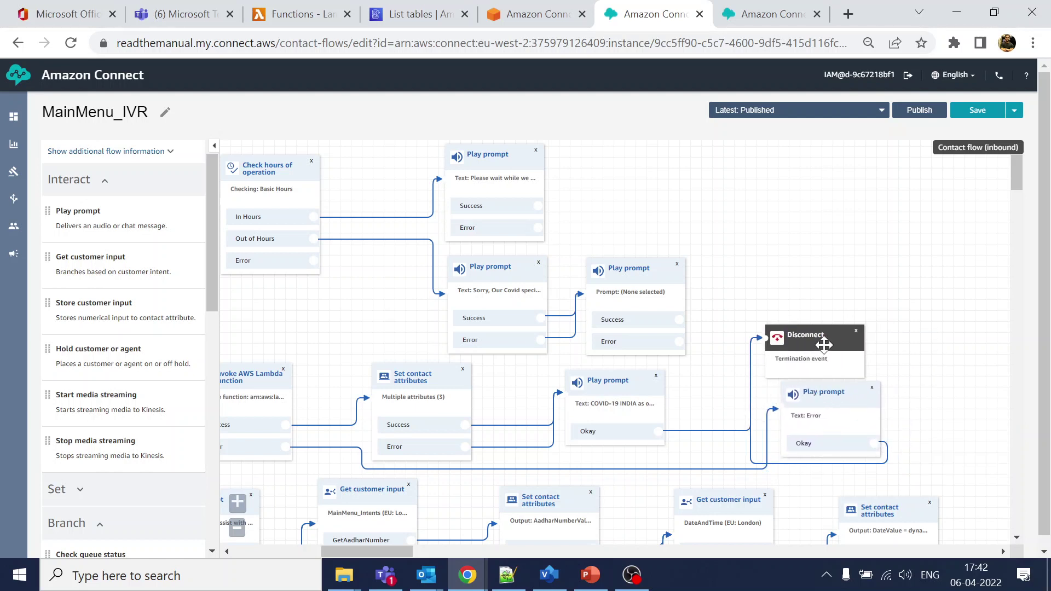
left_click_drag(826, 403, 819, 427)
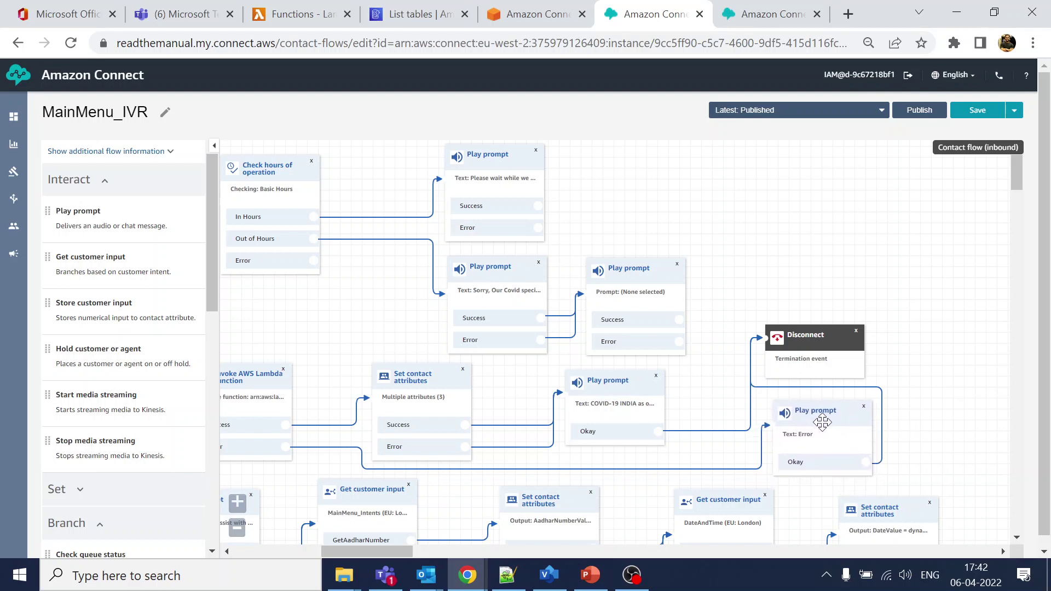
left_click_drag(768, 239, 806, 246)
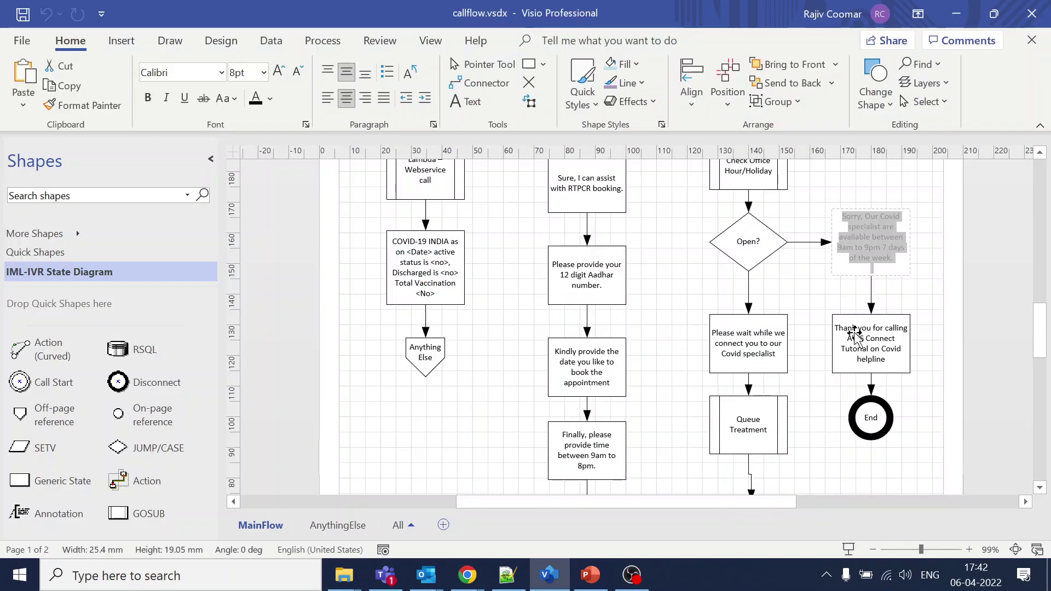
- Set the third prompt to text-to-speech with the copied 'Thank you for calling…' message
double_click(861, 340)
key("ctrl+c")
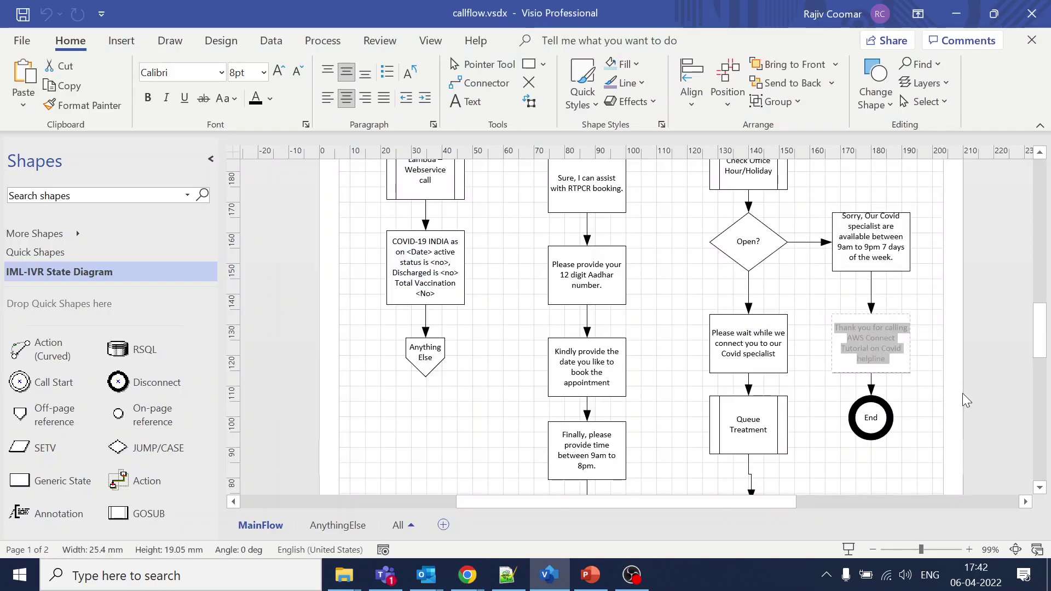
key("alt+Tab")
left_click(842, 350)
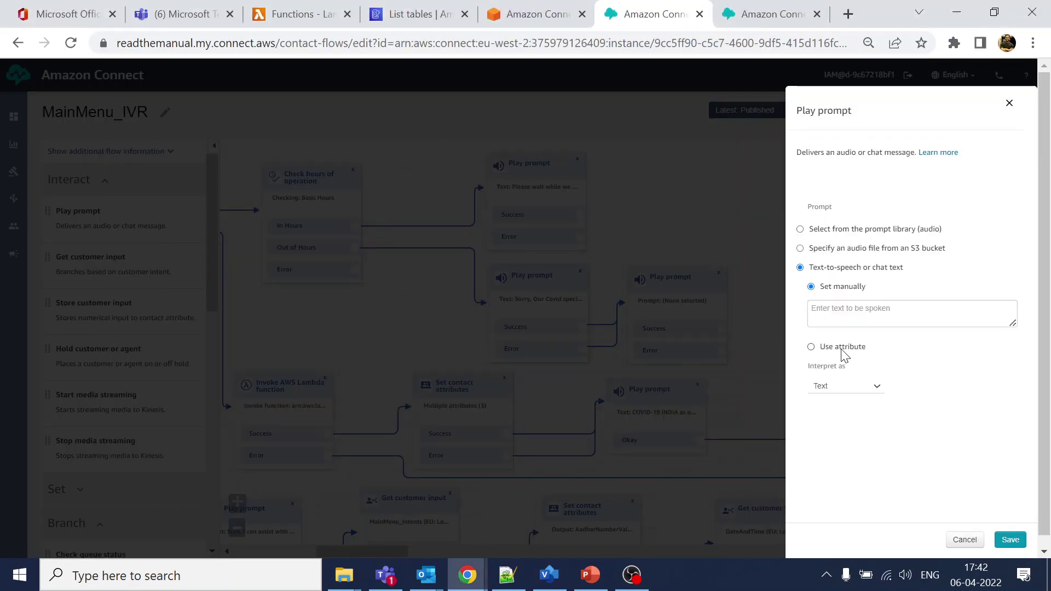
left_click(877, 307)
key("ctrl+v")
left_click(1010, 540)
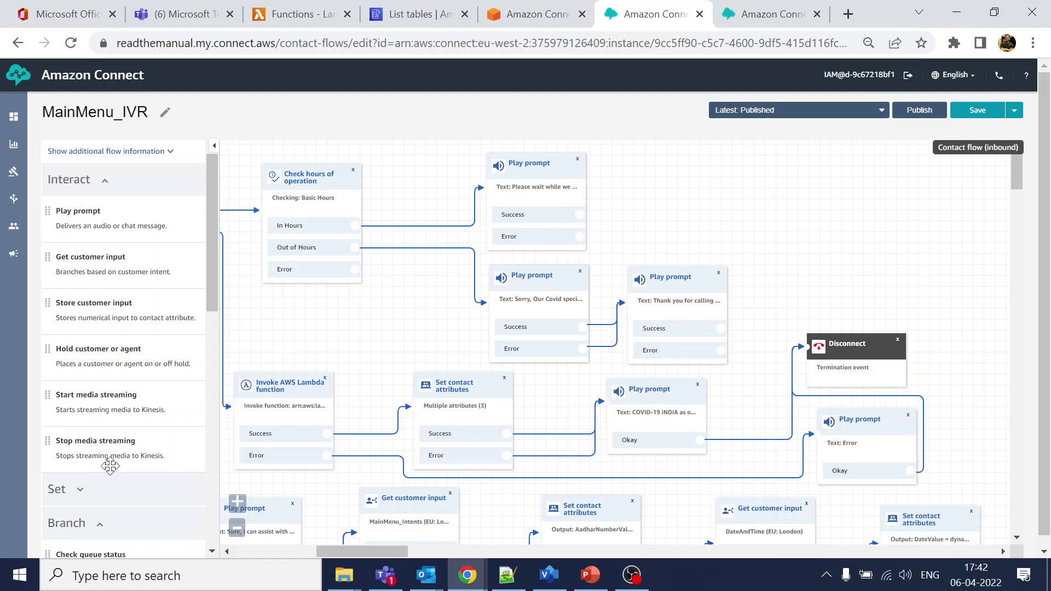
- Add a Disconnect block fed by the Please wait prompt and the thank-you prompt's Success and Error, then save
scroll(108, 444, "down", 8)
left_click(115, 540)
scroll(115, 493, "down", 4)
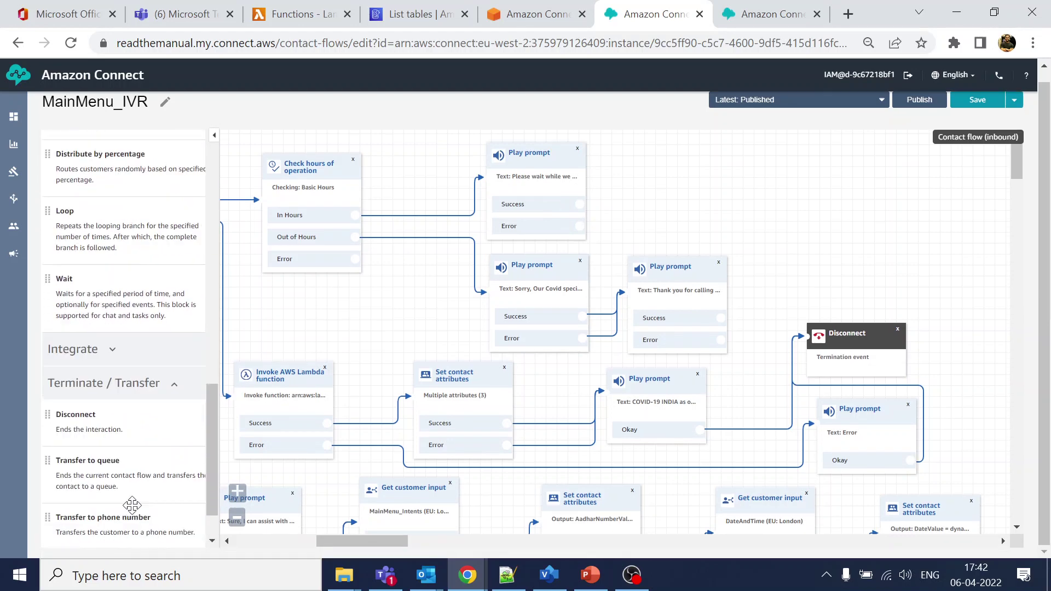
left_click_drag(76, 359, 788, 241)
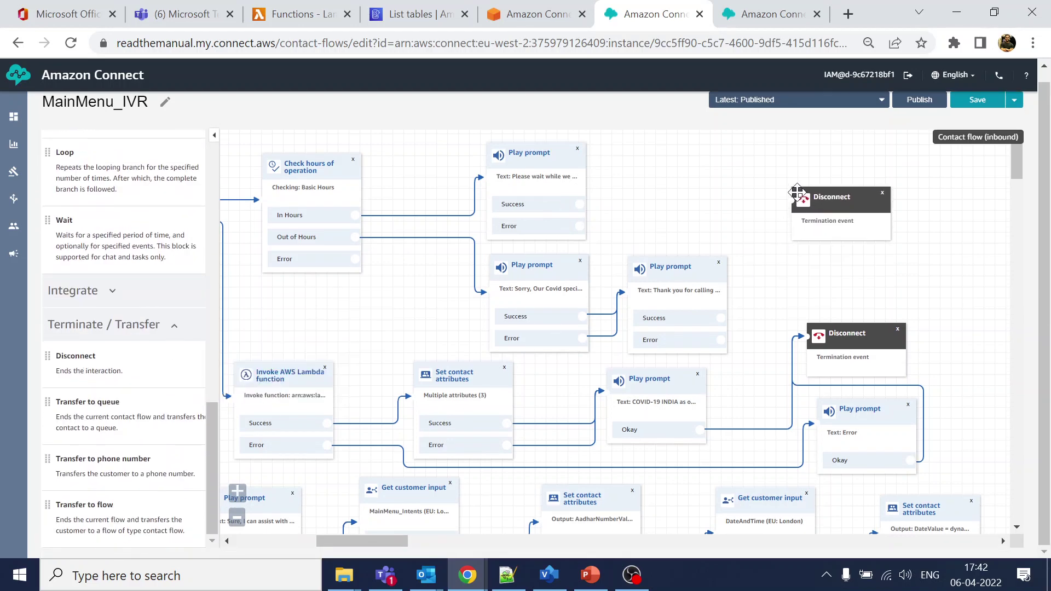
left_click_drag(579, 204, 794, 200)
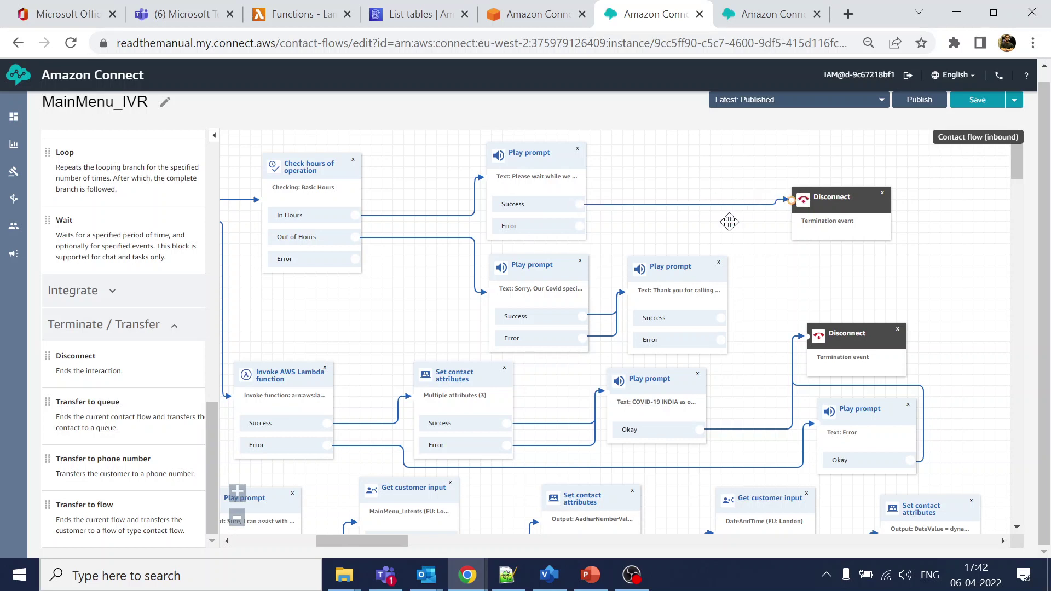
left_click_drag(579, 226, 825, 222)
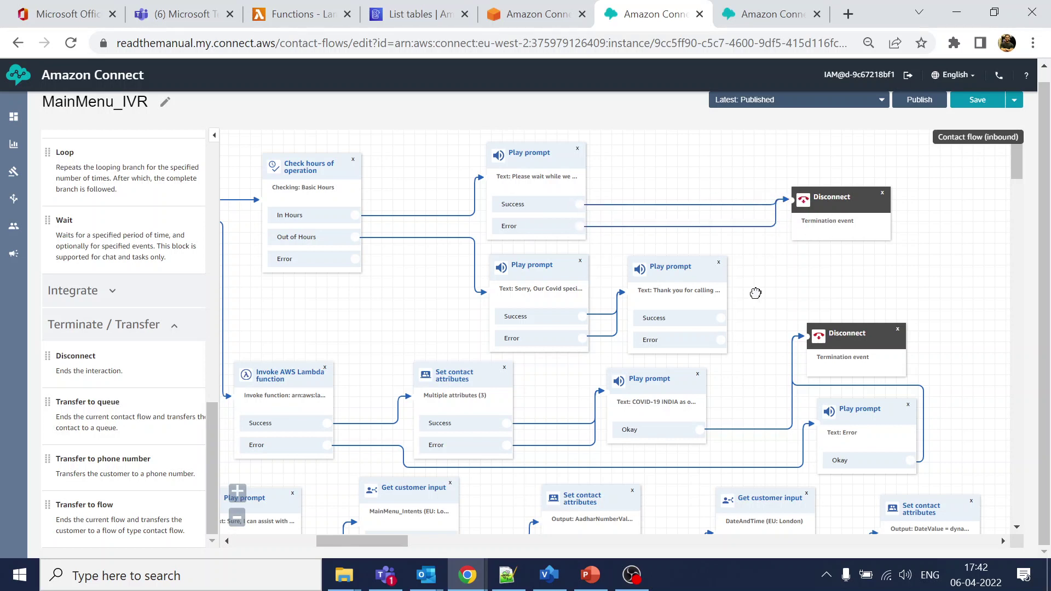
left_click_drag(722, 318, 798, 203)
left_click_drag(722, 340, 816, 207)
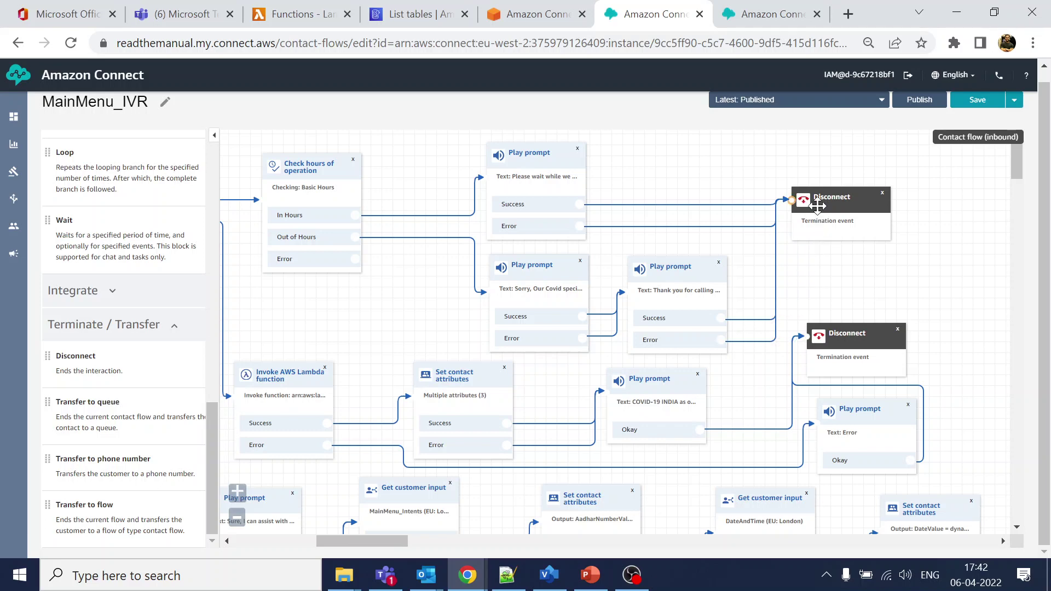
left_click(982, 103)
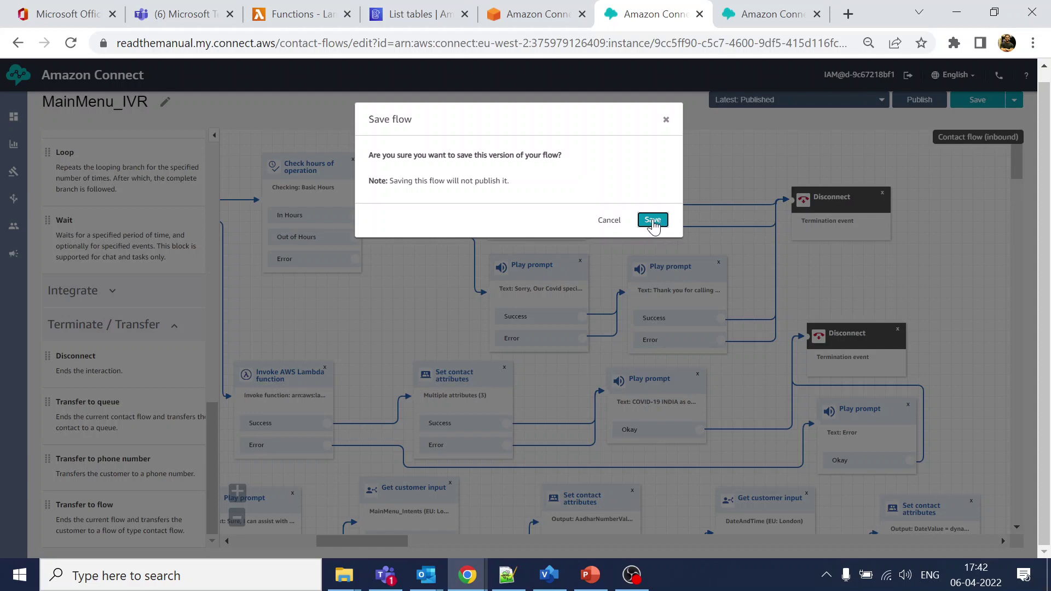
- Confirm saving and publishing MainMenu_IVR, and open Dashboard in a new tab
left_click(653, 220)
left_click(919, 99)
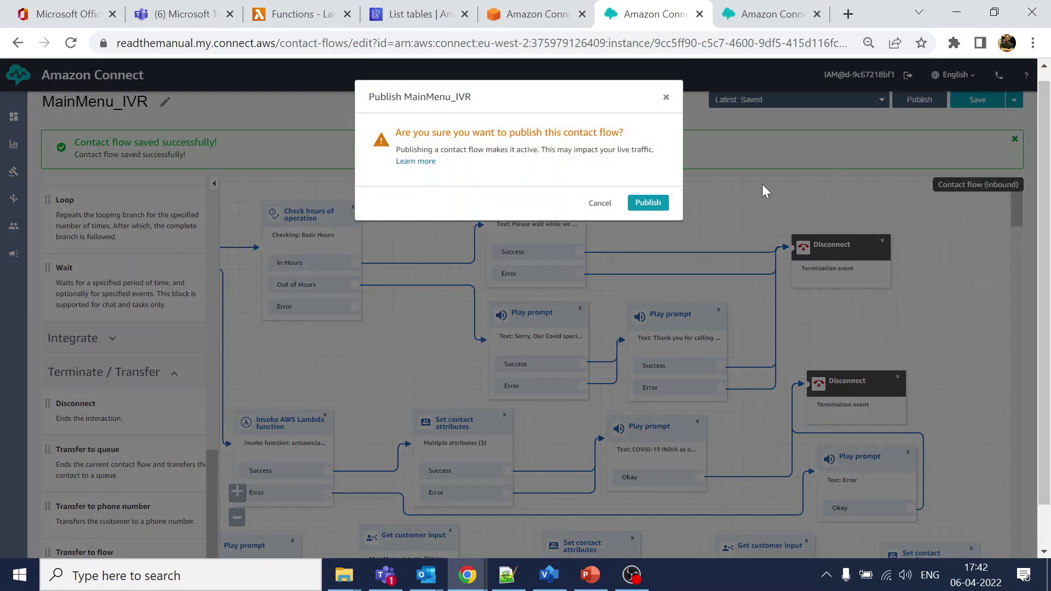
left_click(651, 224)
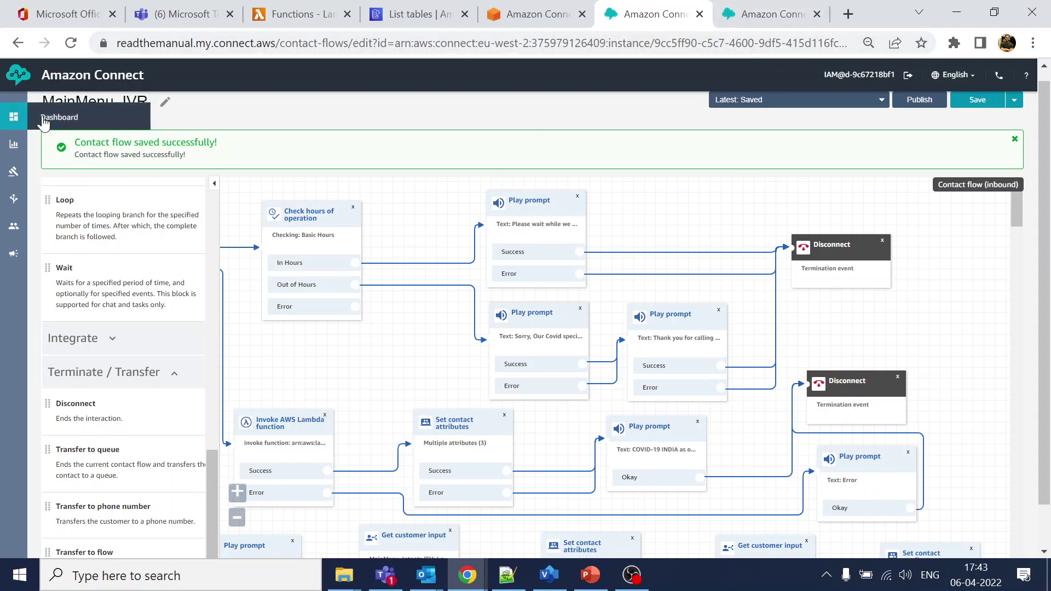
middle_click(37, 121)
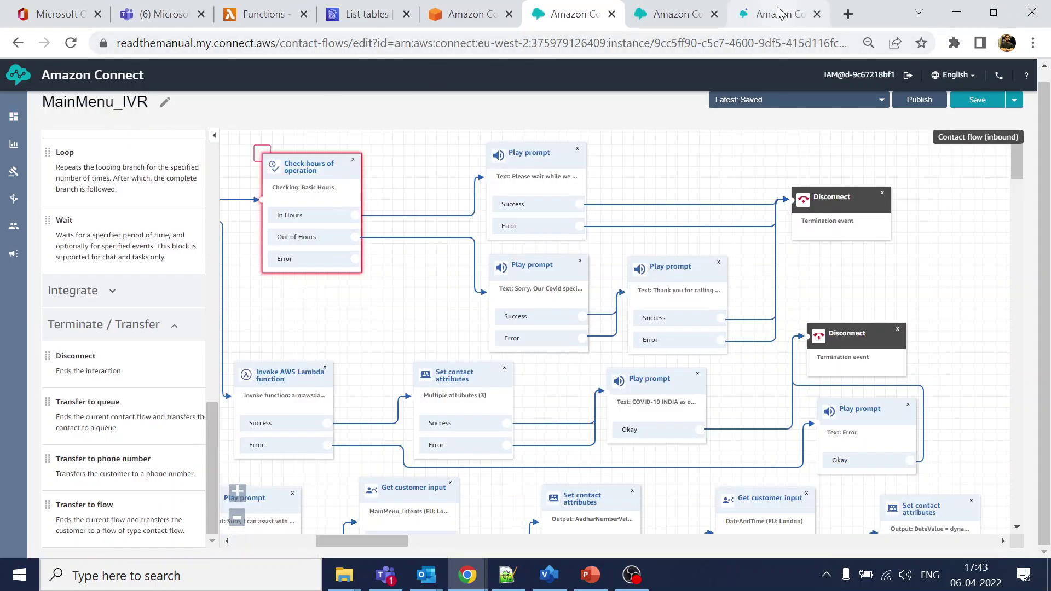
- Run a test chat sending 'talk to agent' and receive 'intent was talk to agent'
left_click(780, 12)
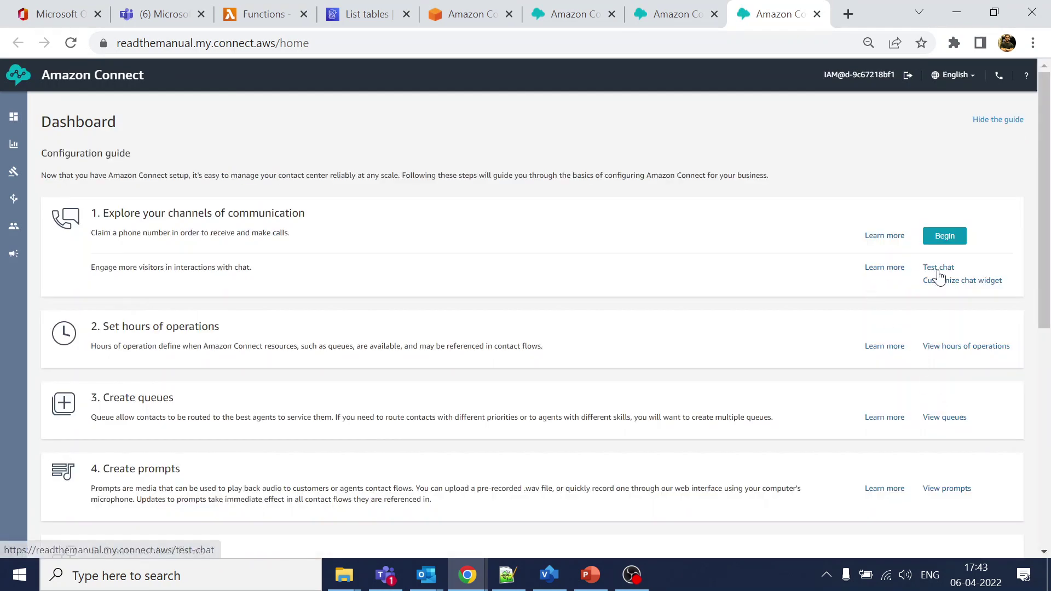
left_click(938, 268)
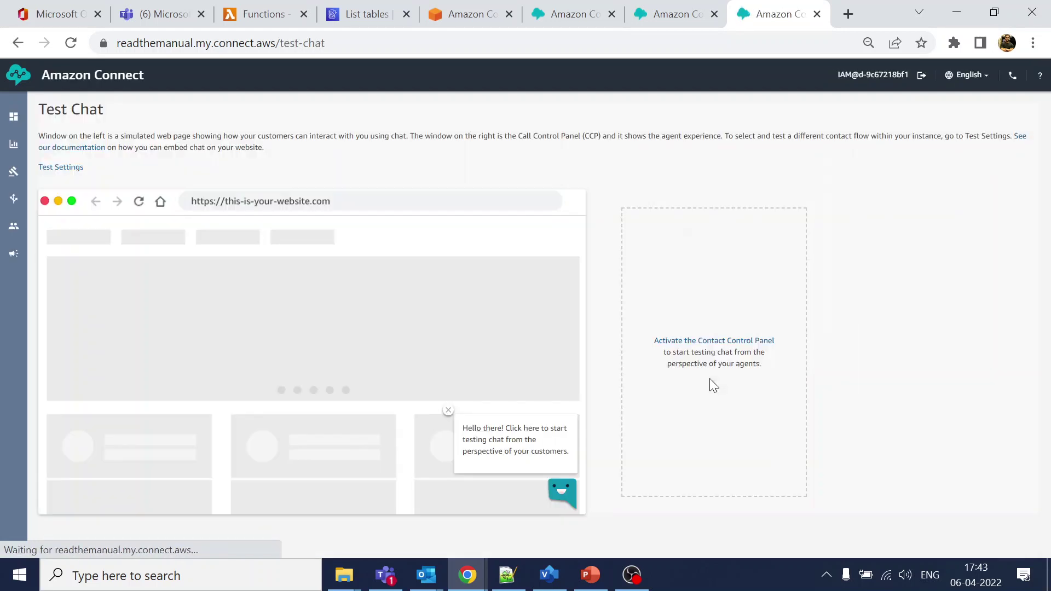
left_click(559, 495)
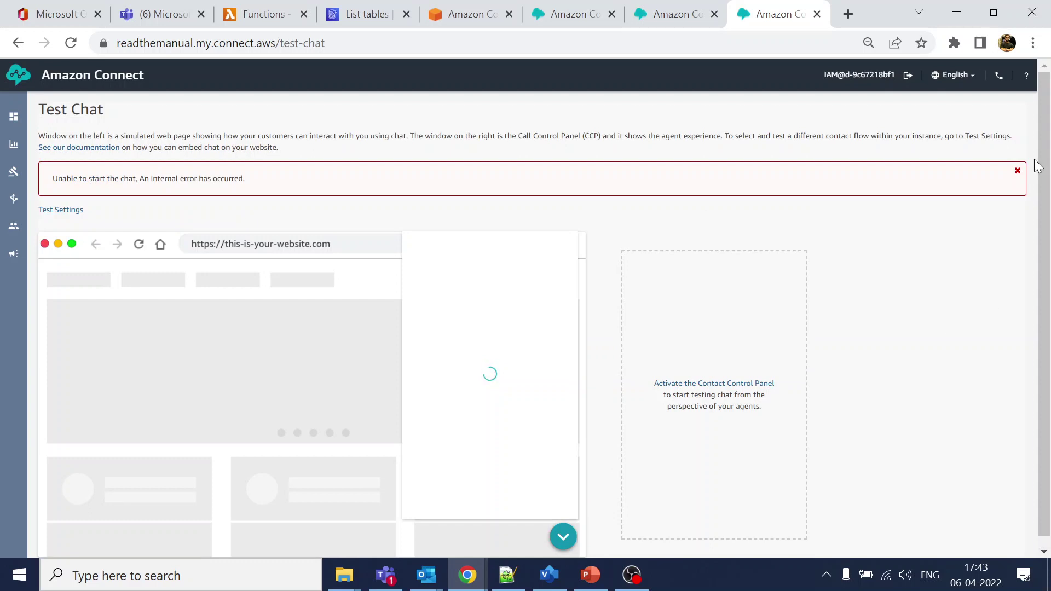
left_click(1016, 170)
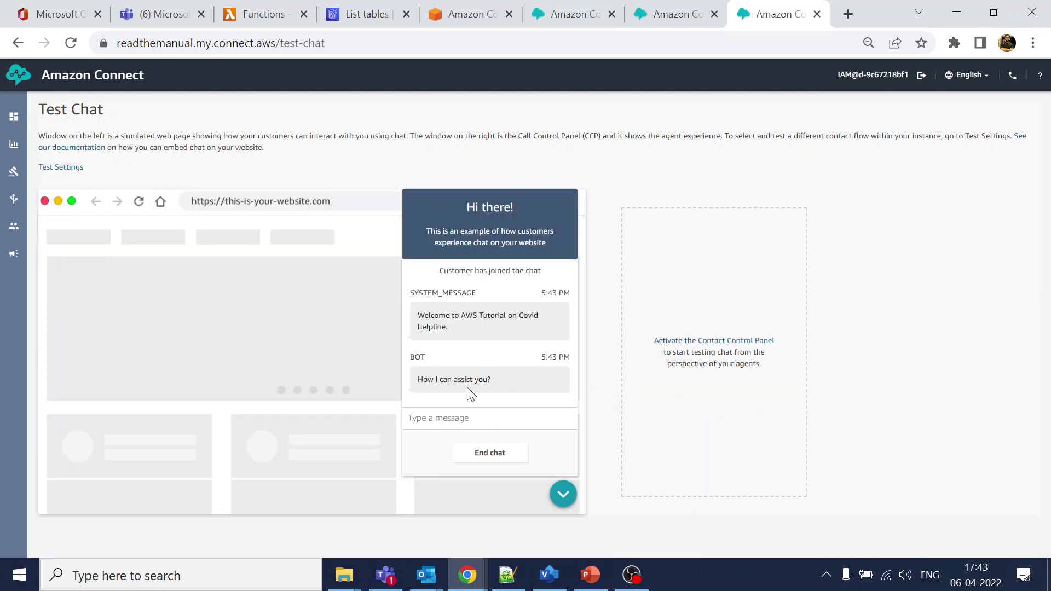
left_click(466, 420)
key("Return")
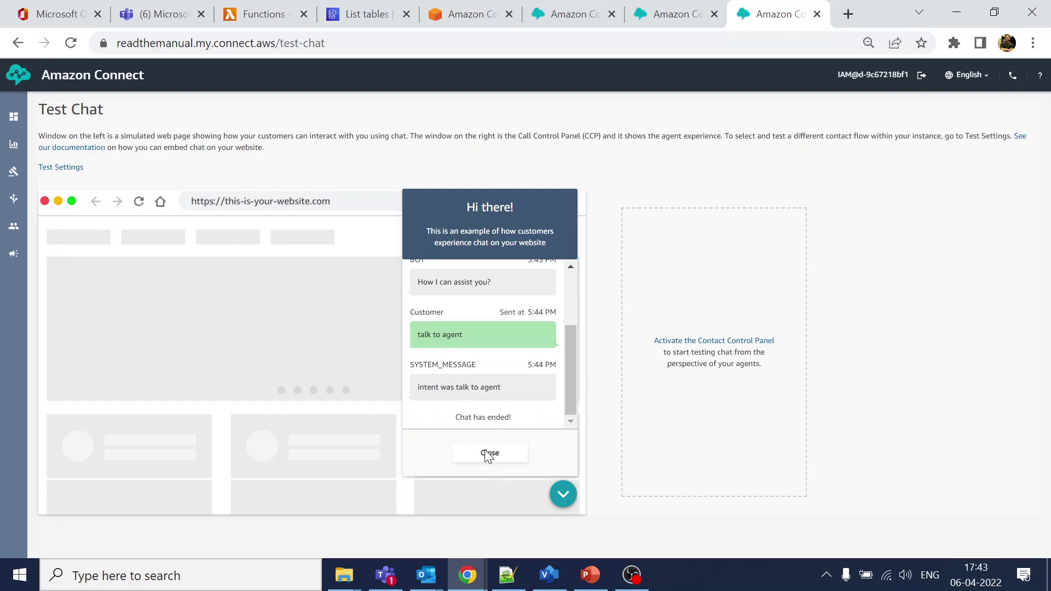
left_click(576, 20)
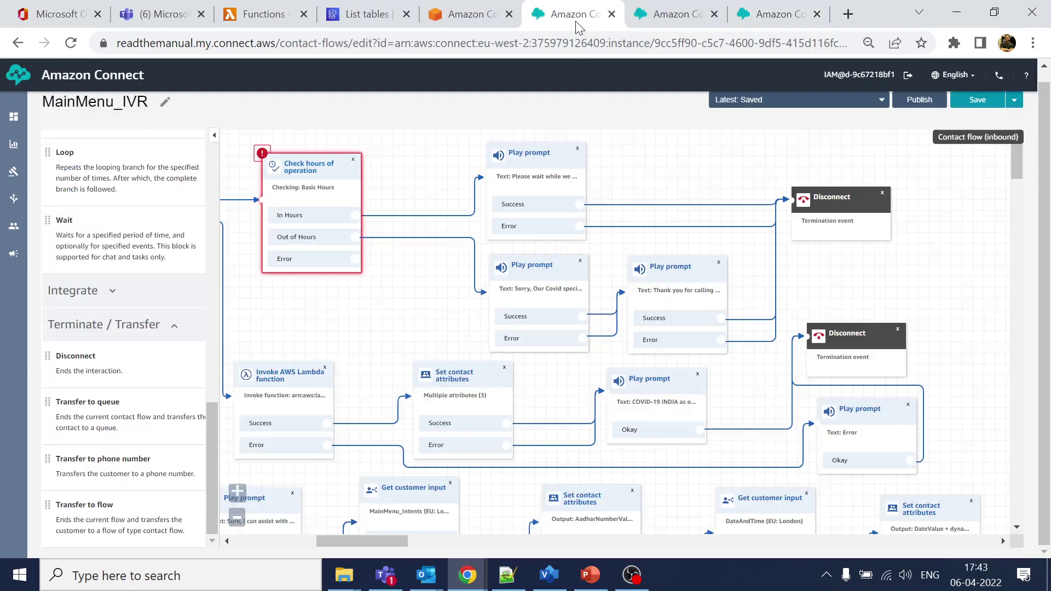
- Wire the hours check's Error branch to the next prompt block and republish MainMenu_IVR
left_click_drag(458, 182, 556, 188)
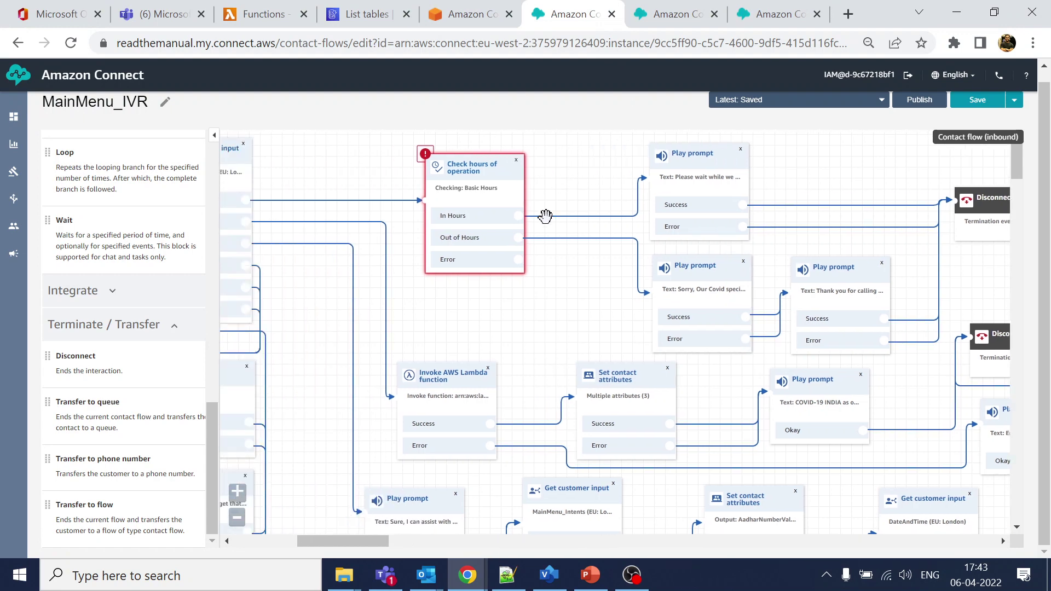
left_click_drag(576, 310, 472, 256)
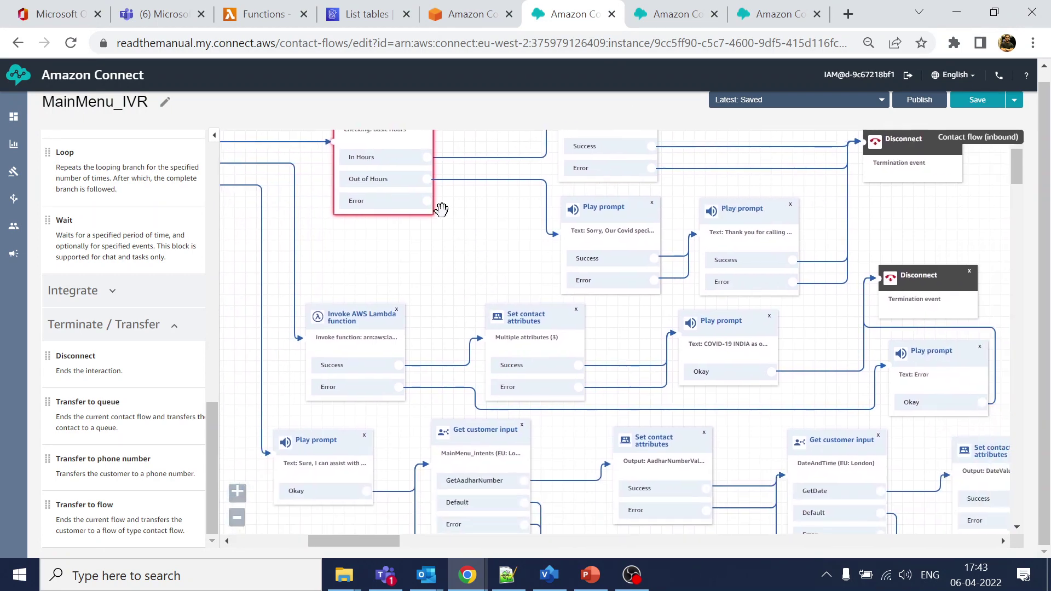
left_click_drag(426, 200, 883, 293)
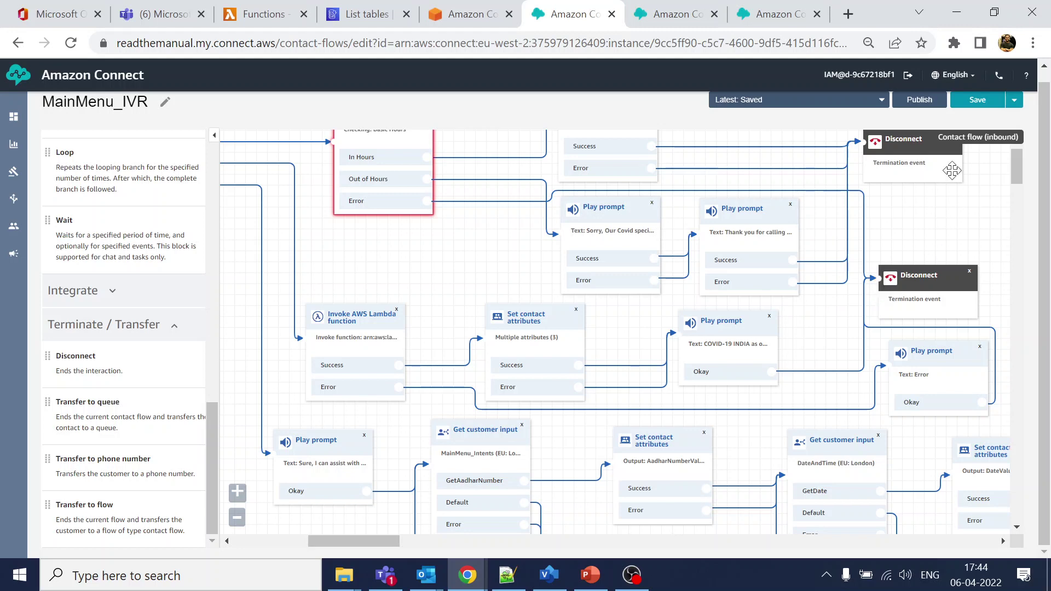
left_click(918, 99)
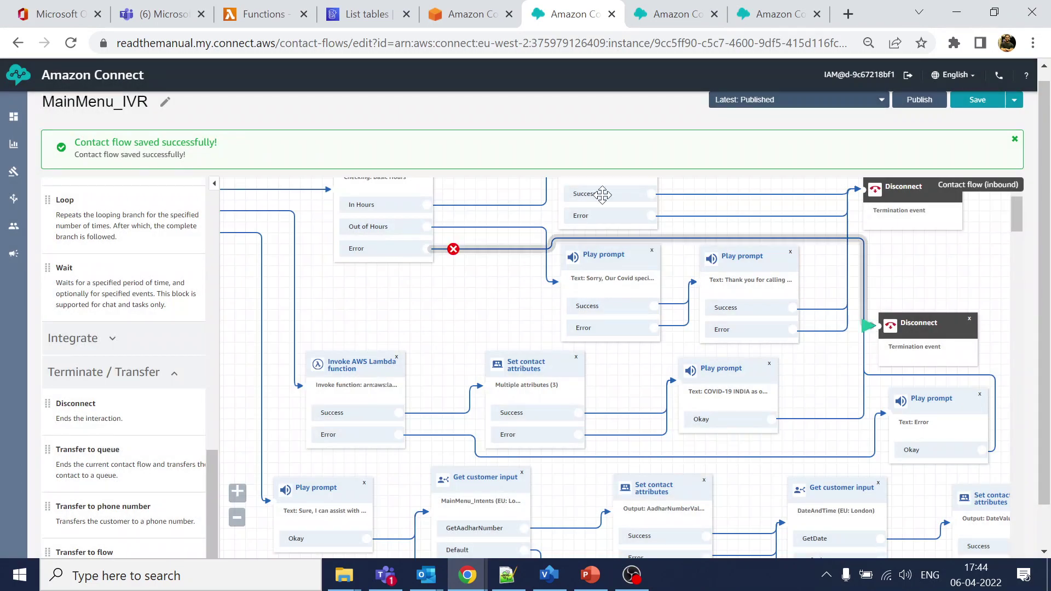
- Restart the test chat, send 'talk to agent' and confirm the Covid specialist wait reply
left_click(780, 15)
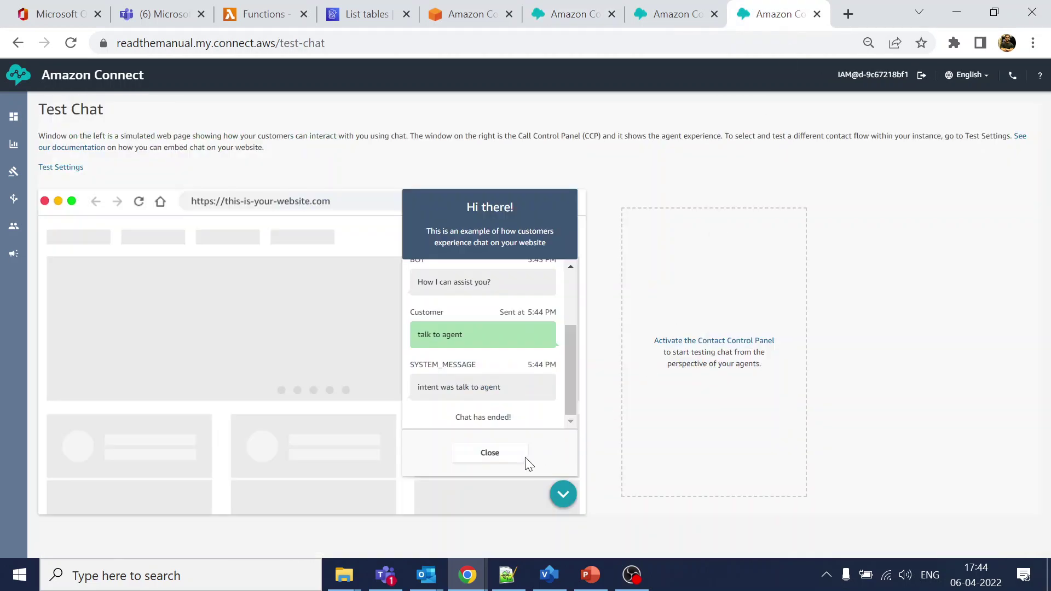
left_click(503, 457)
left_click(559, 493)
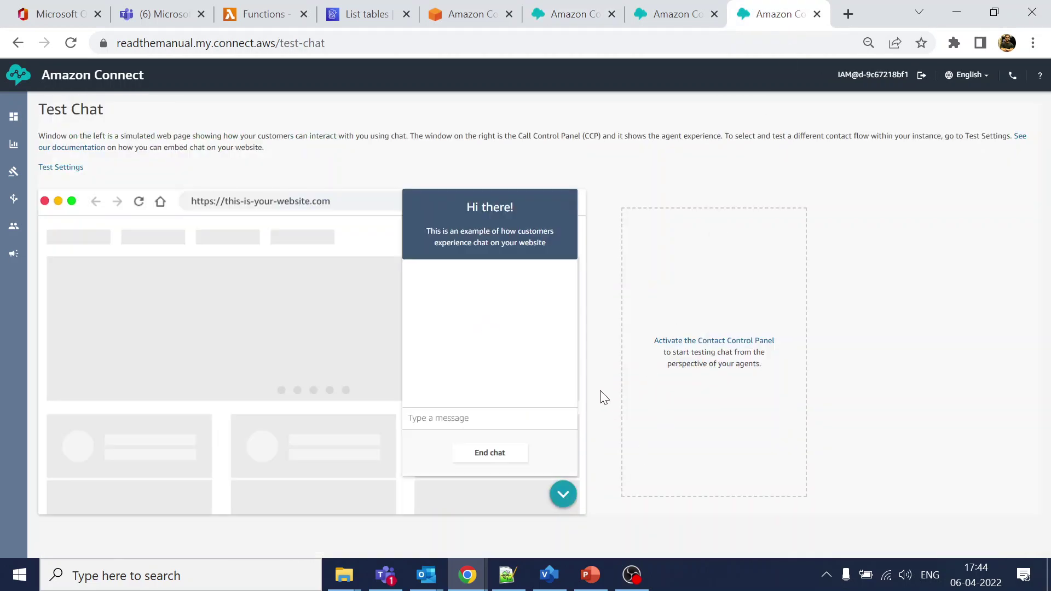
left_click(497, 416)
type("a")
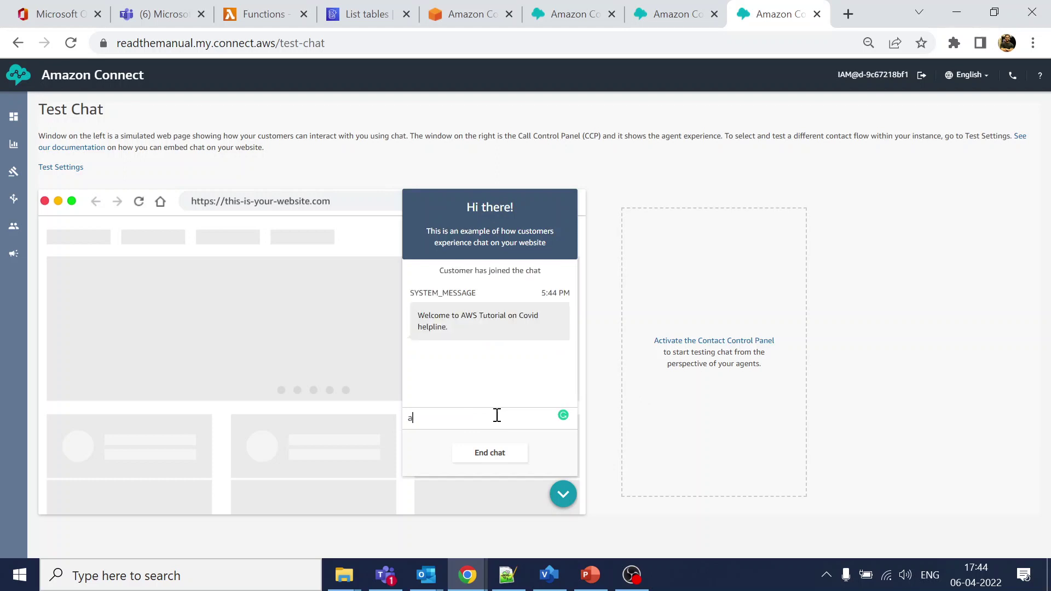
type("lk to agent")
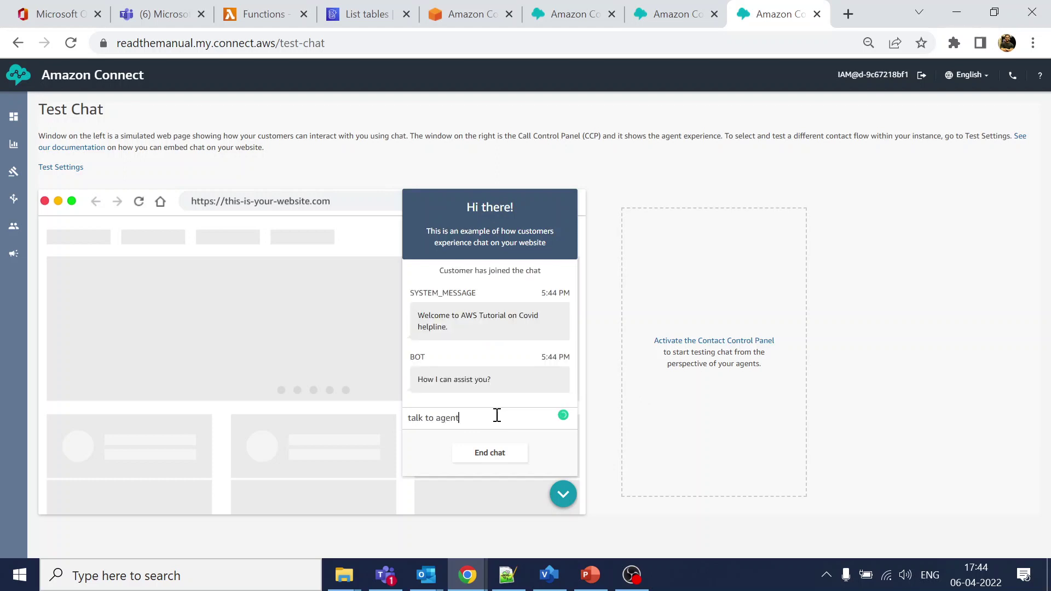
key("Return")
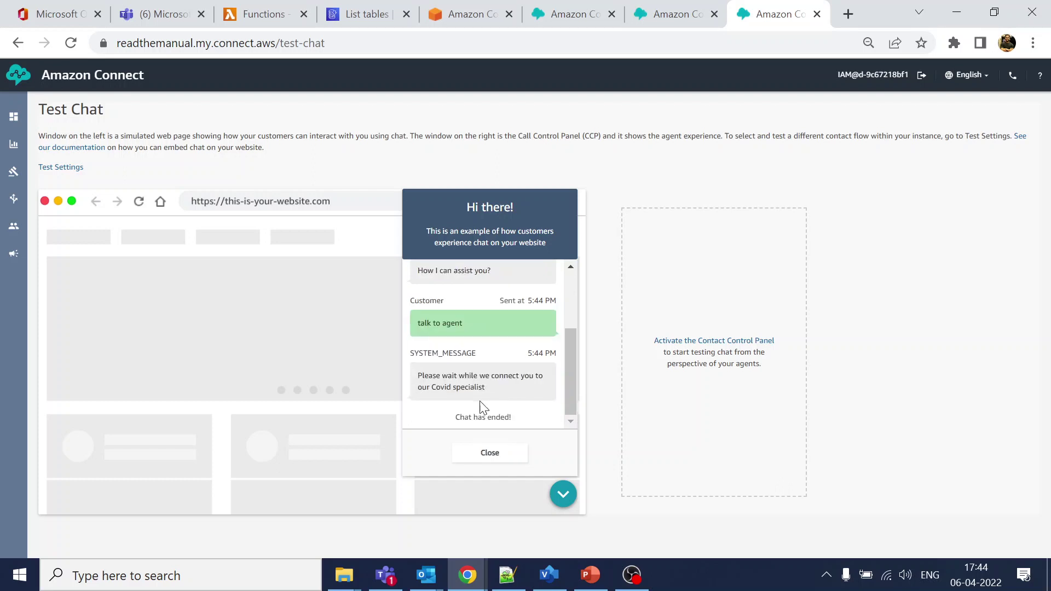
double_click(423, 375)
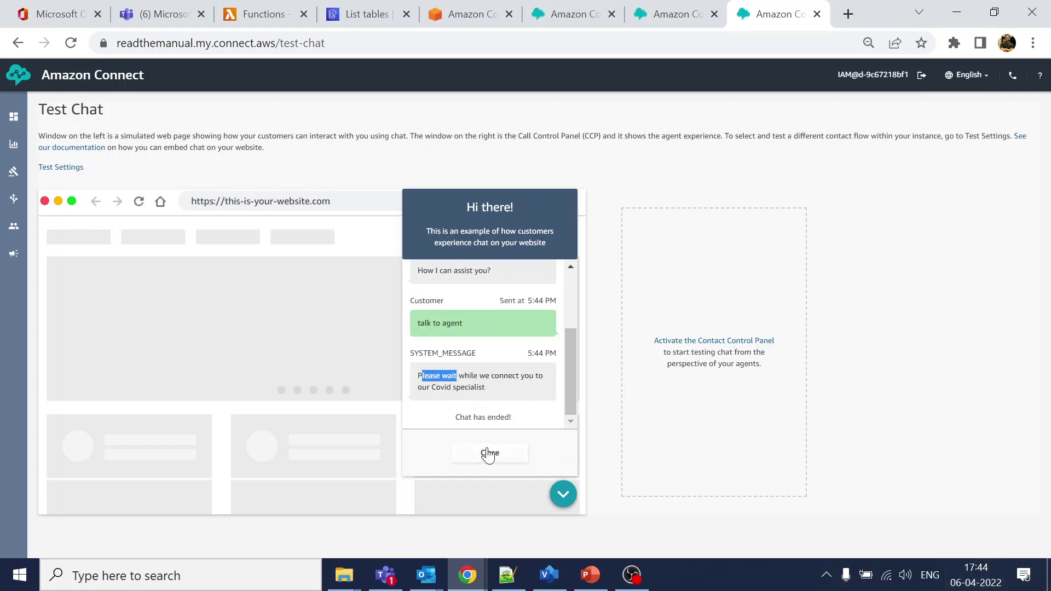
left_click(677, 17)
- Change Basic Hours' Wednesday end time from 06:00 PM to 05:00 PM and save
left_click(53, 454)
left_click(991, 338)
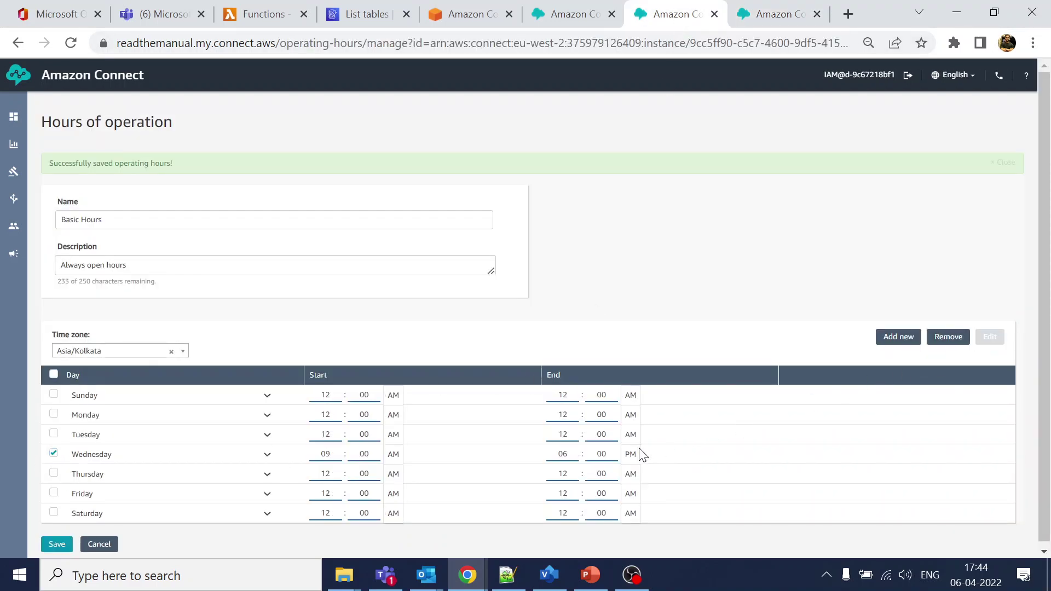
left_click(565, 450)
key("BackSpace")
key("BackSpace")
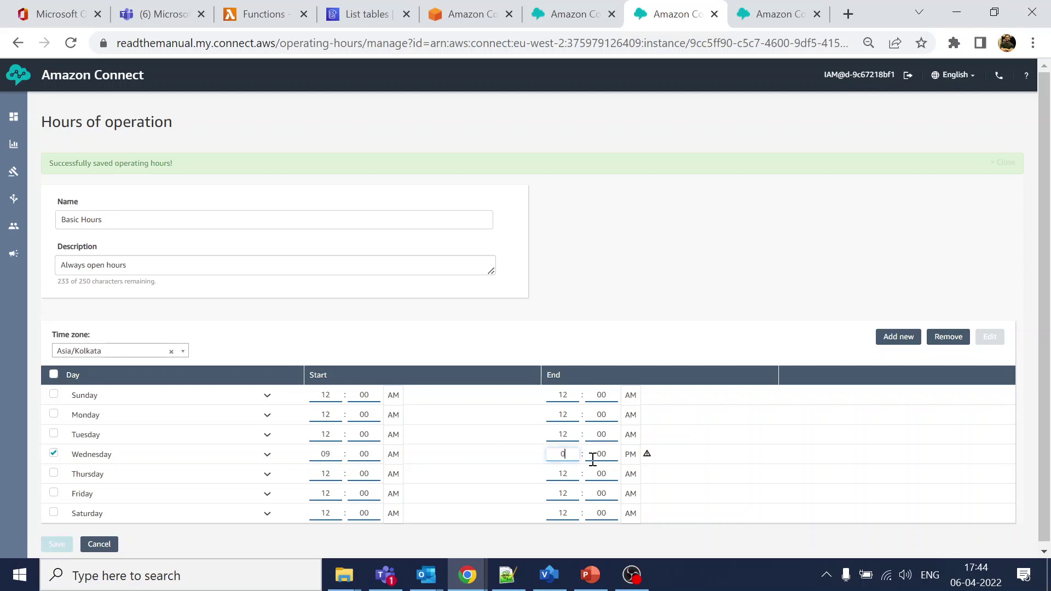
type("5")
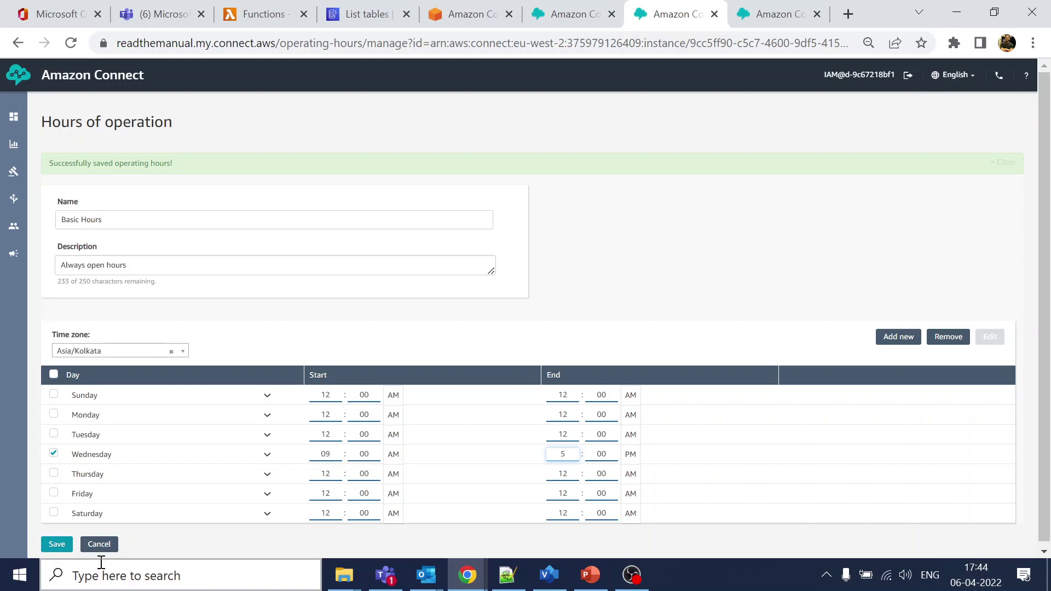
left_click(58, 545)
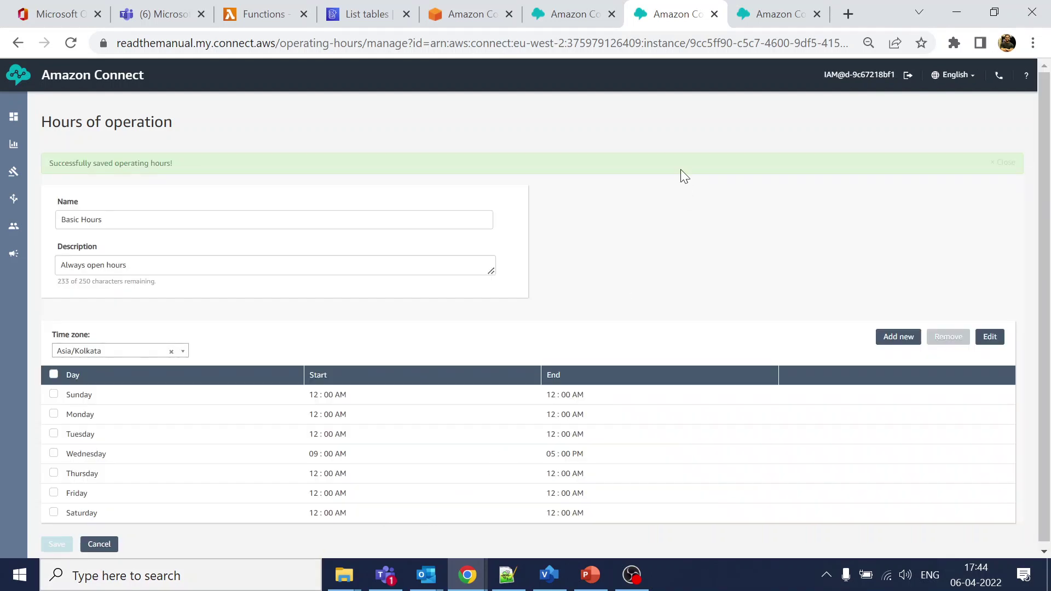
left_click(766, 16)
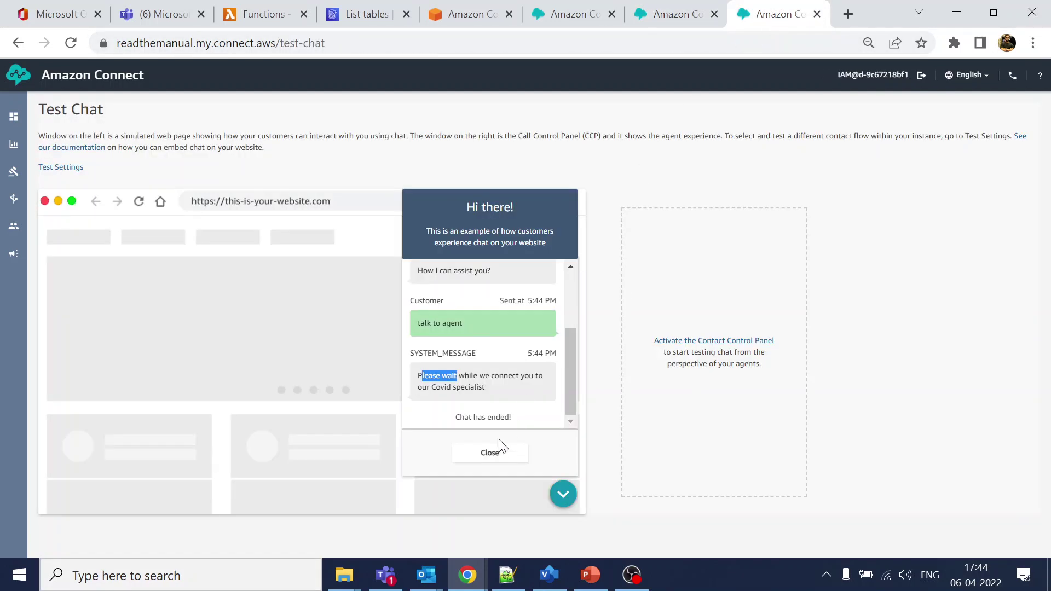
- Open a new test chat and send 'talk to agent'
left_click(486, 449)
left_click(561, 493)
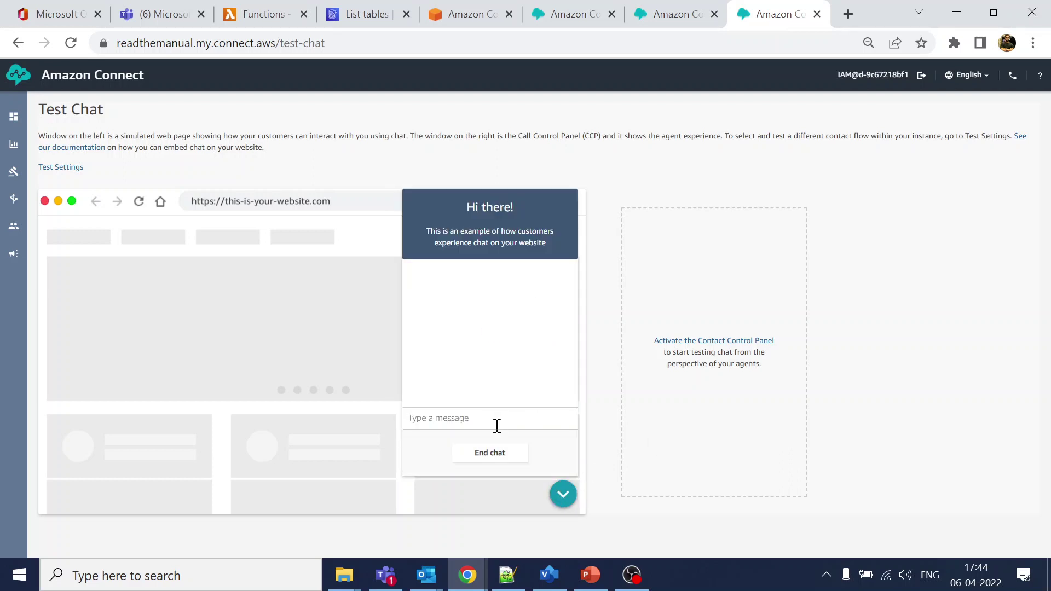
left_click(490, 422)
type("talk to agent")
key("Return")
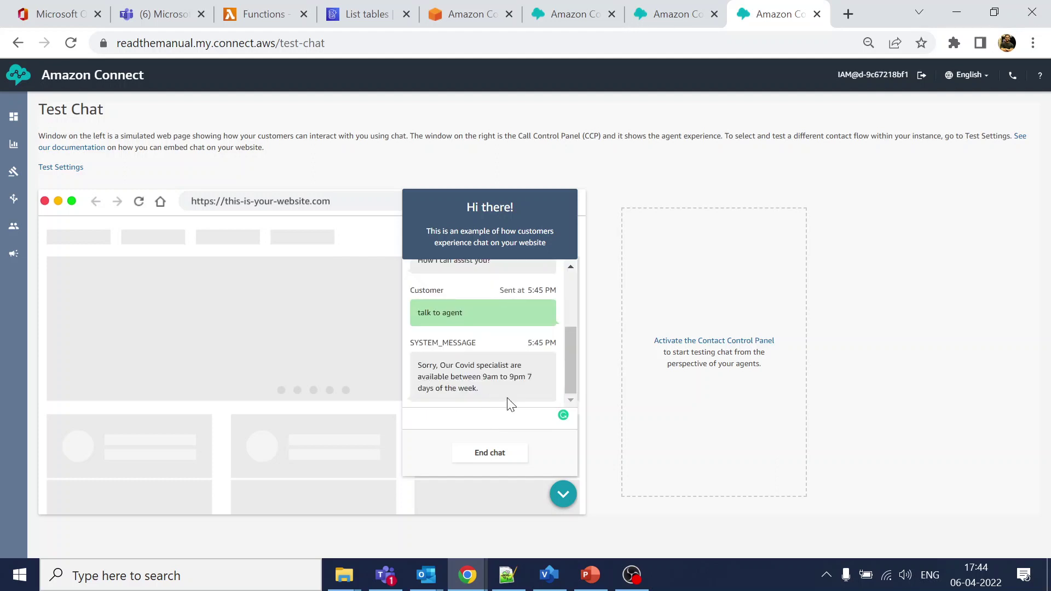
- Review the out-of-hours 'Sorry…' reply, close the chat and go to the DynamoDB tables list
left_click_drag(418, 295, 517, 389)
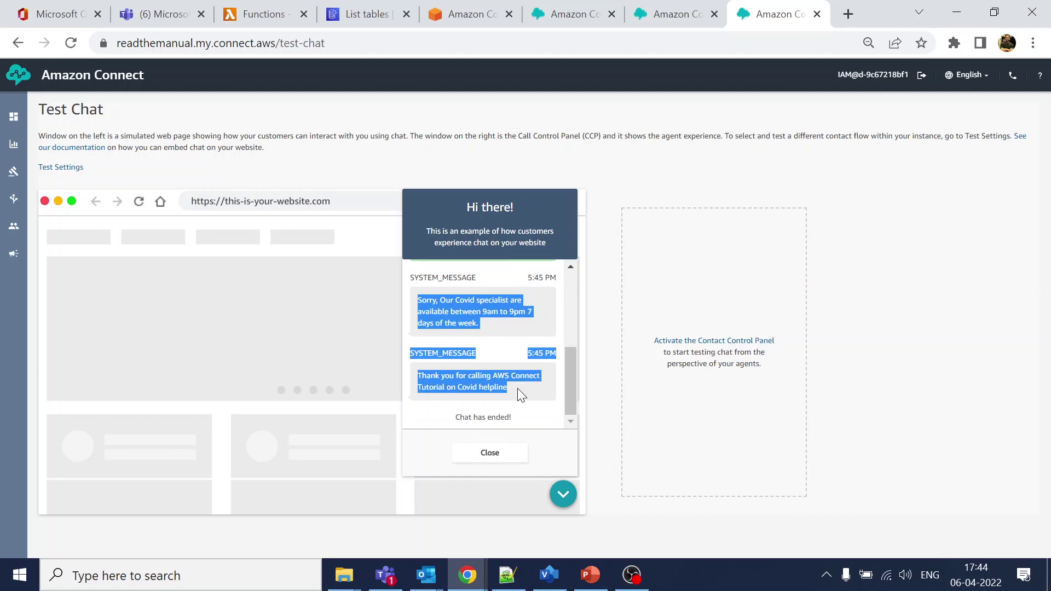
left_click(517, 389)
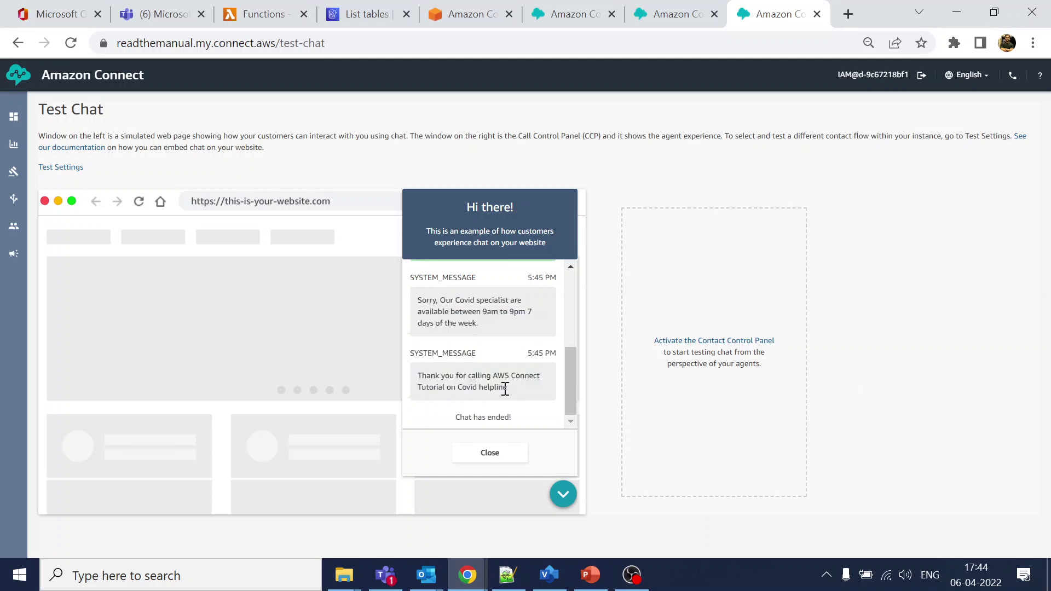
left_click(508, 458)
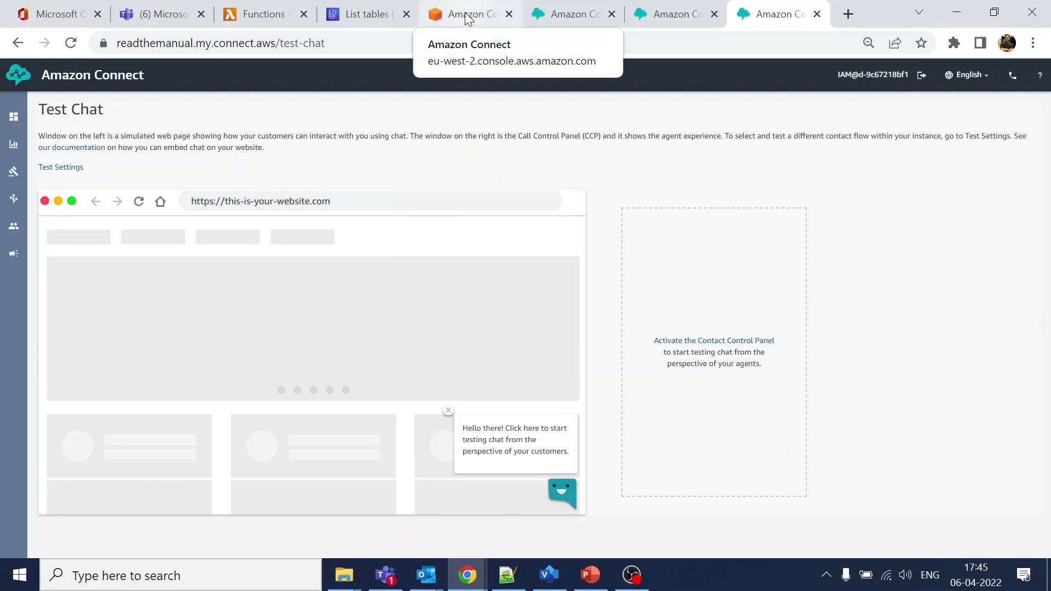
left_click(350, 20)
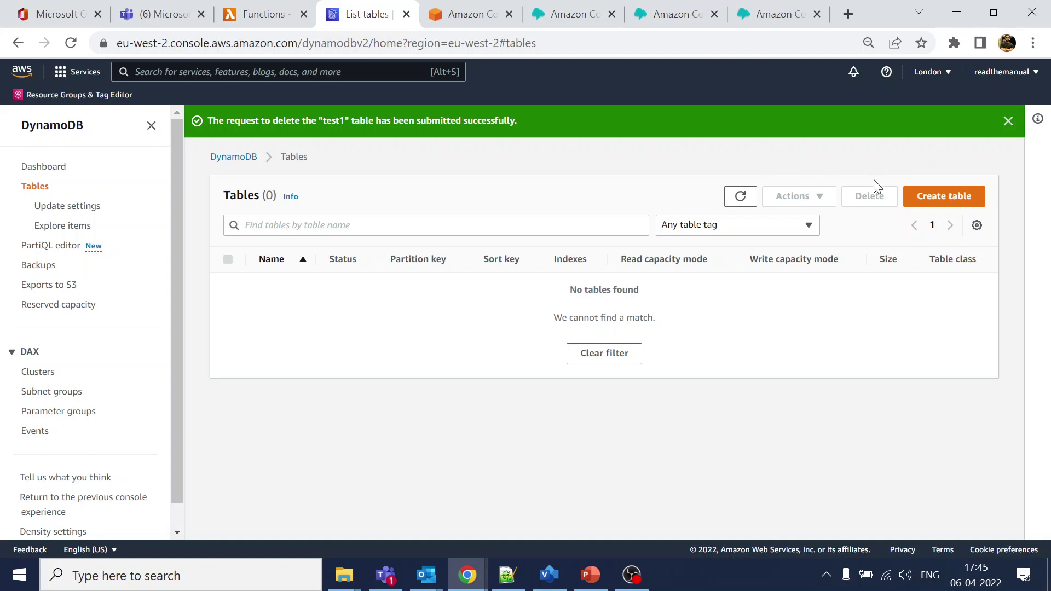
- Dismiss the deletion notice and create table OfficeHourCheck with partition key Days (String), default settings
left_click(1008, 120)
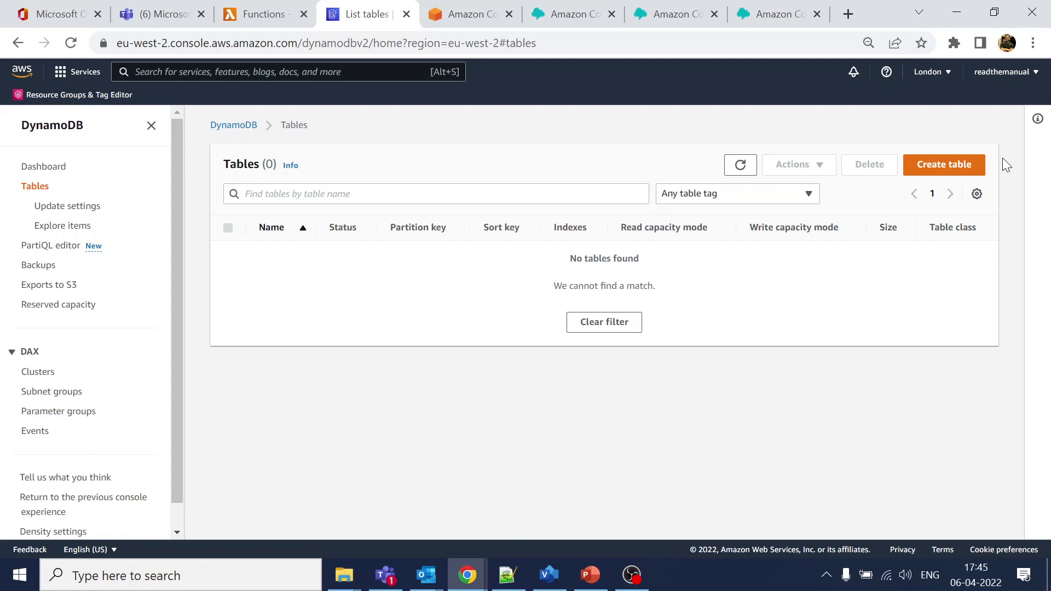
left_click(961, 165)
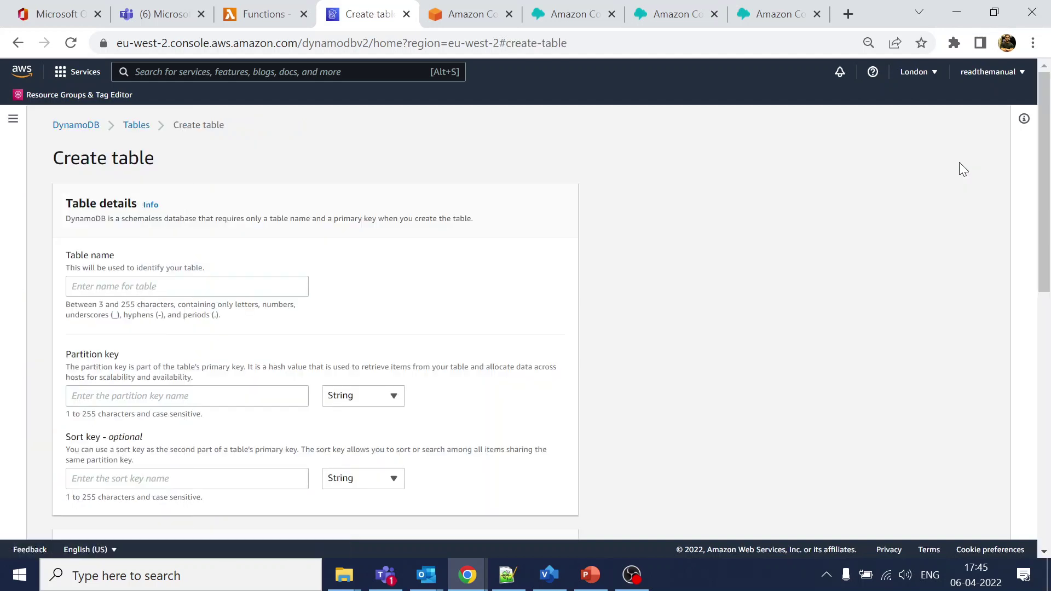
left_click(186, 292)
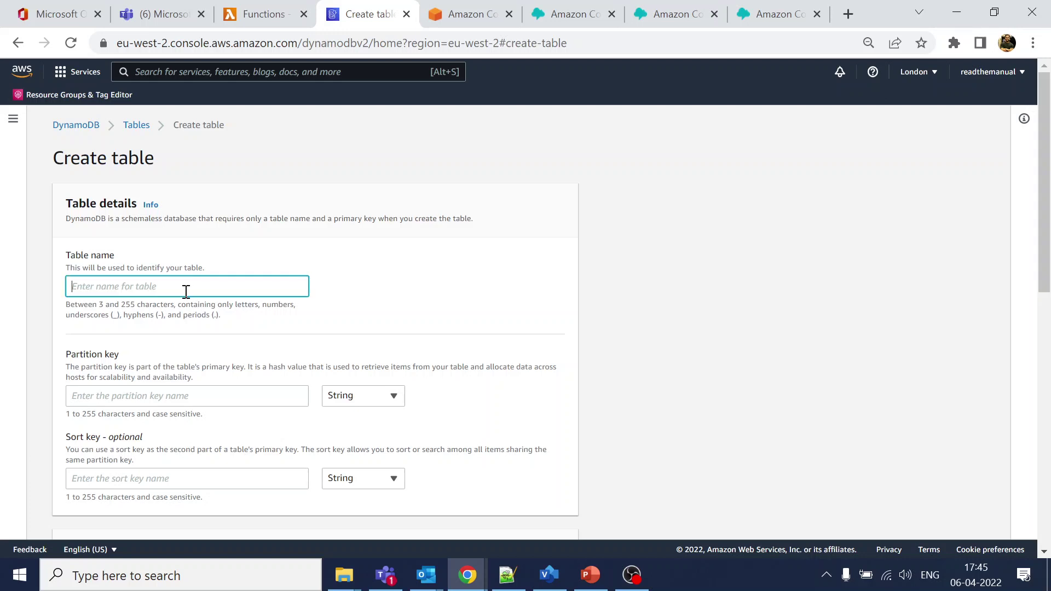
type("OfficeHourCheck")
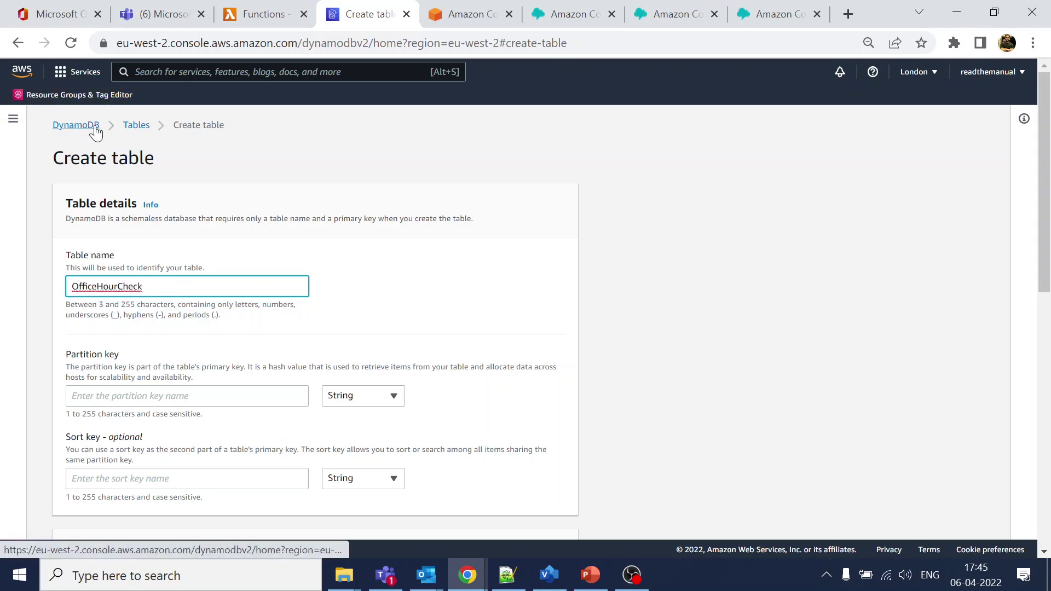
scroll(606, 303, "down", 3)
left_click(167, 230)
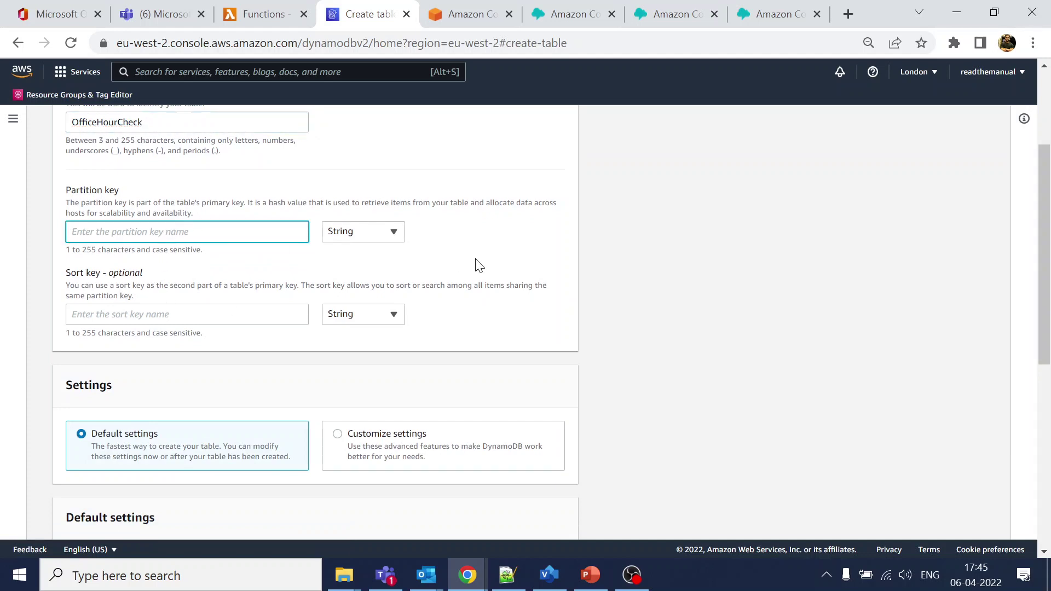
type("Days")
scroll(274, 404, "down", 8)
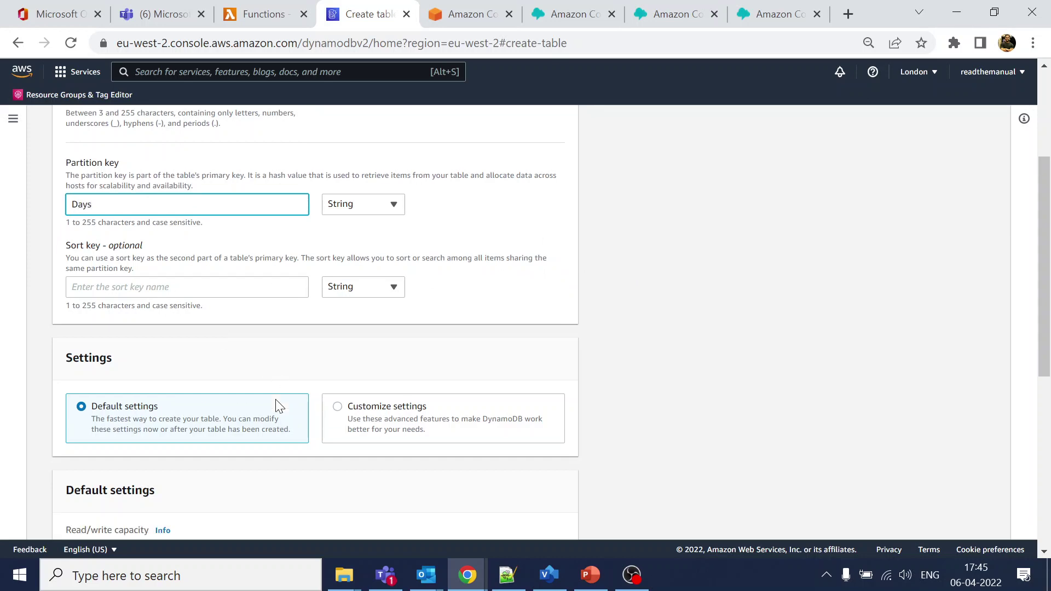
left_click(503, 515)
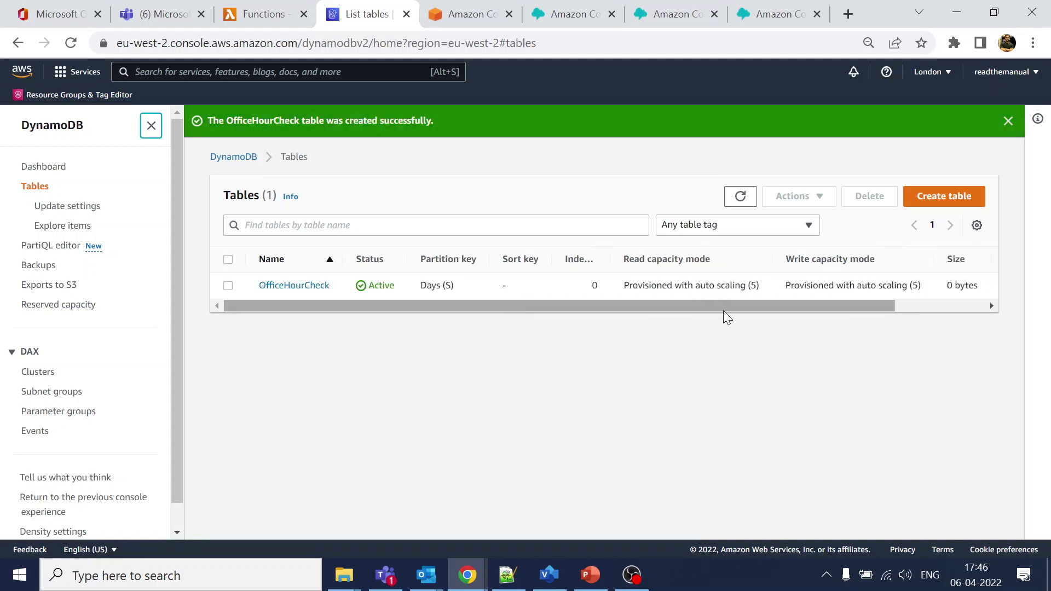
- Start a new OfficeHourCheck item with Days set to Monday
left_click(308, 289)
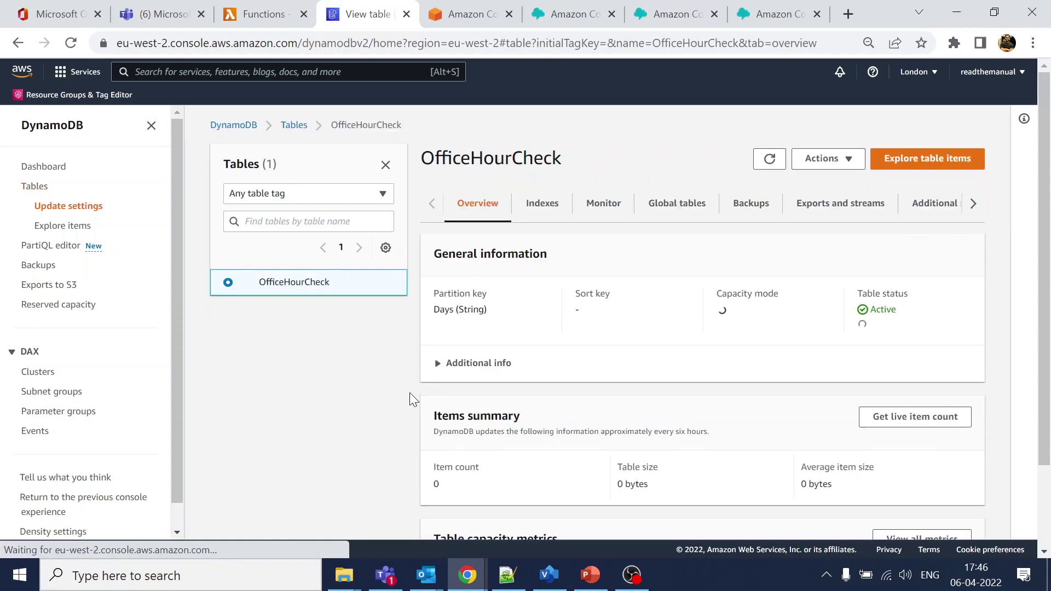
left_click(848, 159)
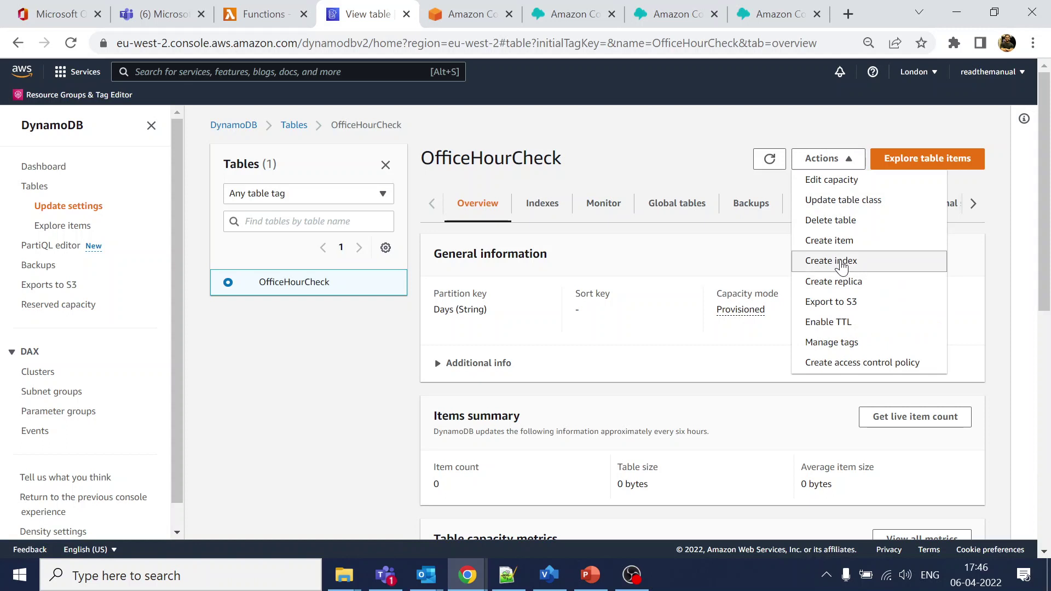
left_click(839, 241)
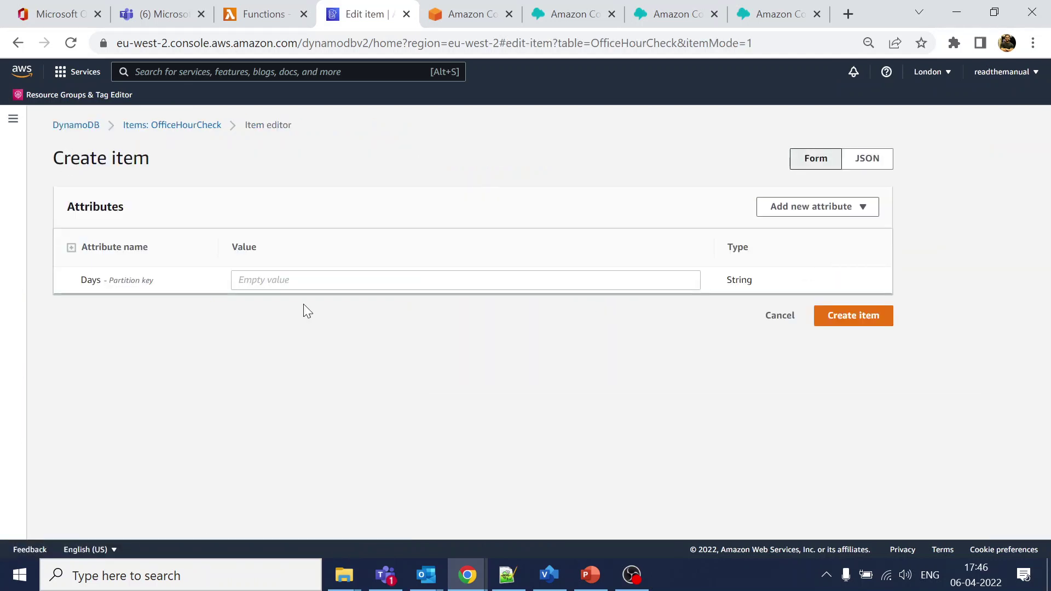
left_click(279, 276)
type("monday")
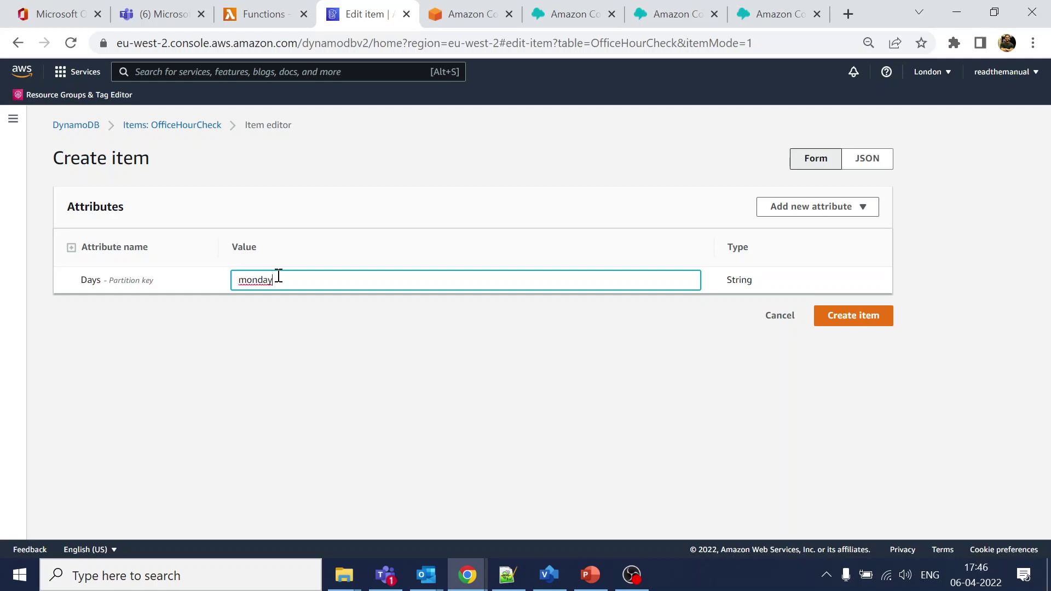
key("Home")
key("Delete")
type("M")
- Add a String attribute StartTime with value 08:00
left_click(799, 209)
left_click(796, 229)
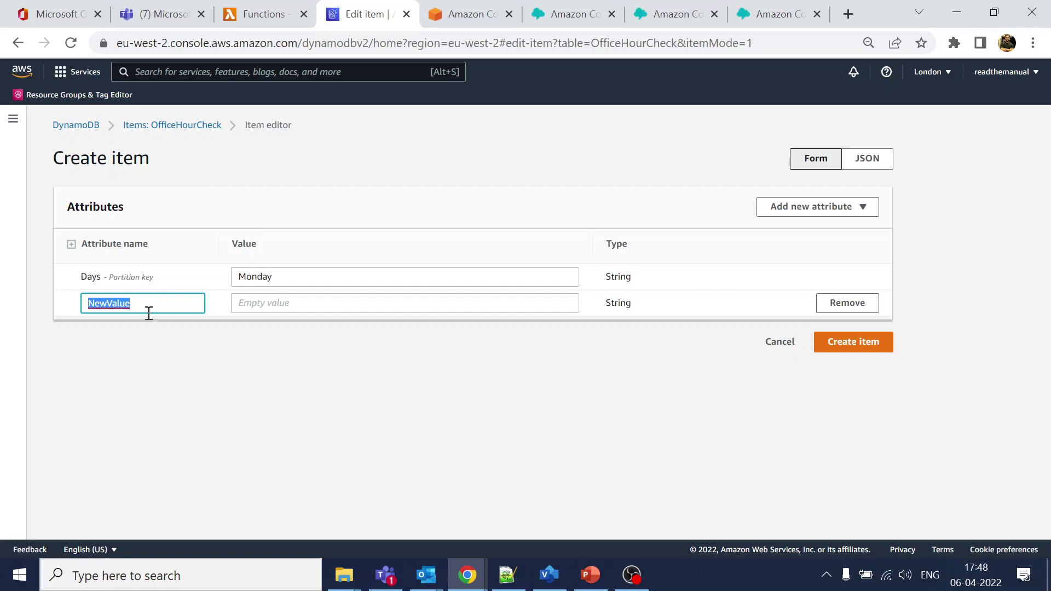
type("StartTime")
key("Tab")
type("08")
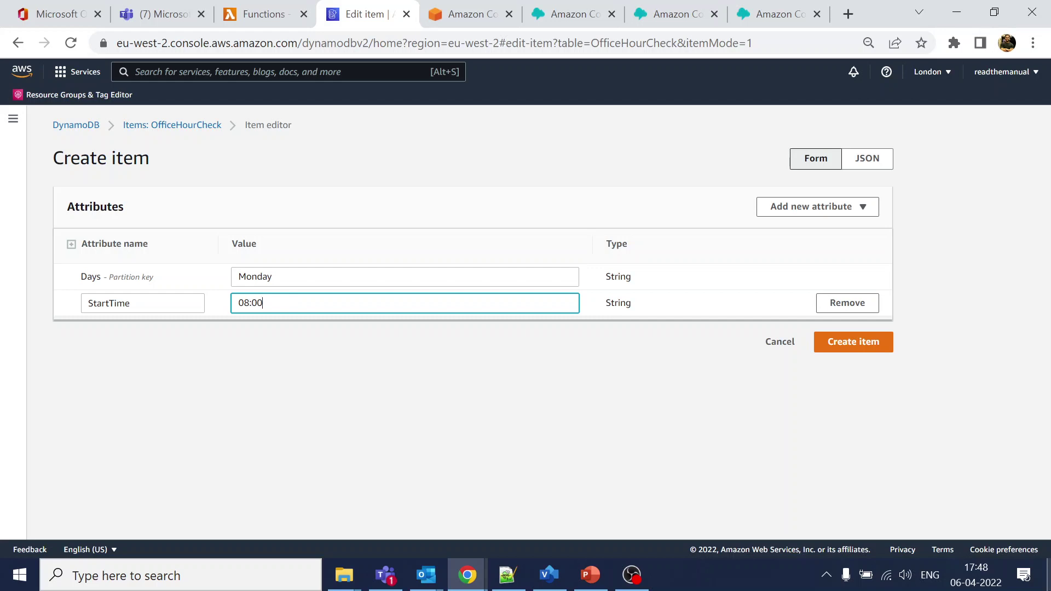
- Add a String attribute EndTime with value 18:00 and save the Monday item
left_click(781, 208)
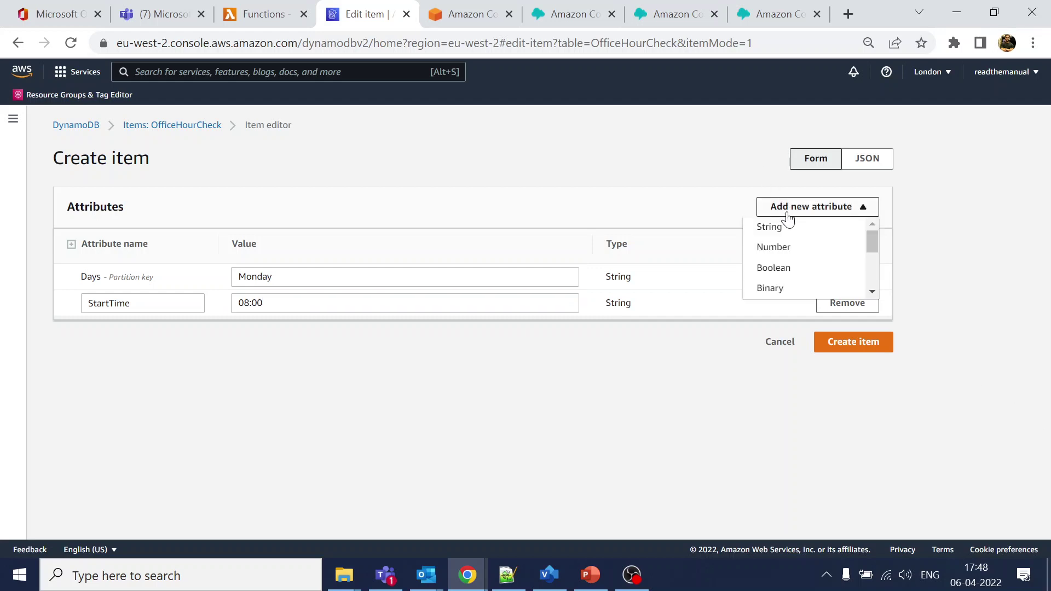
left_click(769, 227)
type("EndTime")
key("Tab")
type("0")
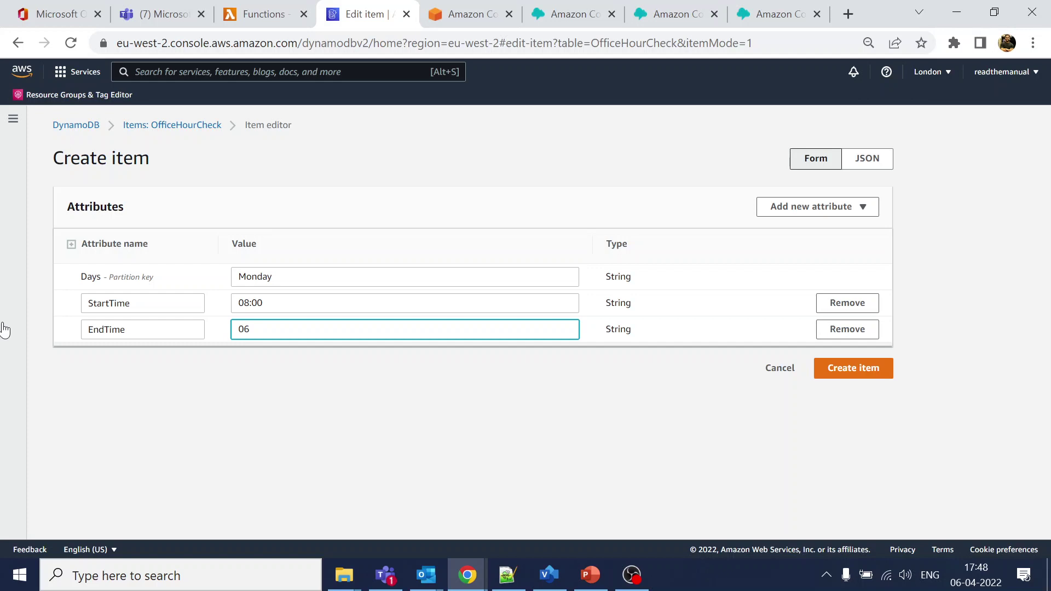
key("BackSpace")
type("18:00")
left_click(853, 371)
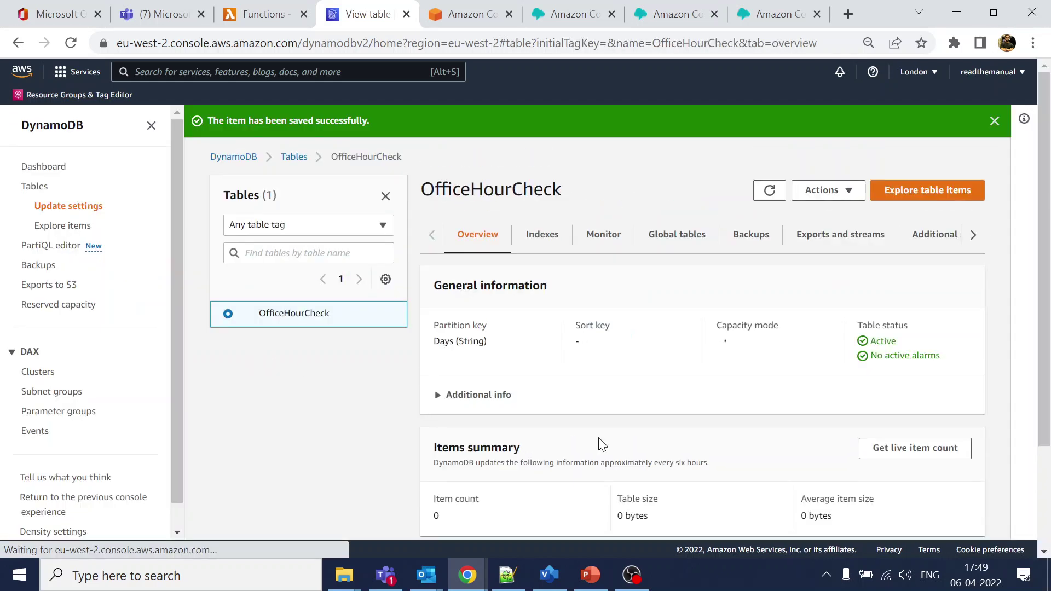
- Explore the items stored in the OfficeHourCheck table
scroll(695, 412, "down", 2)
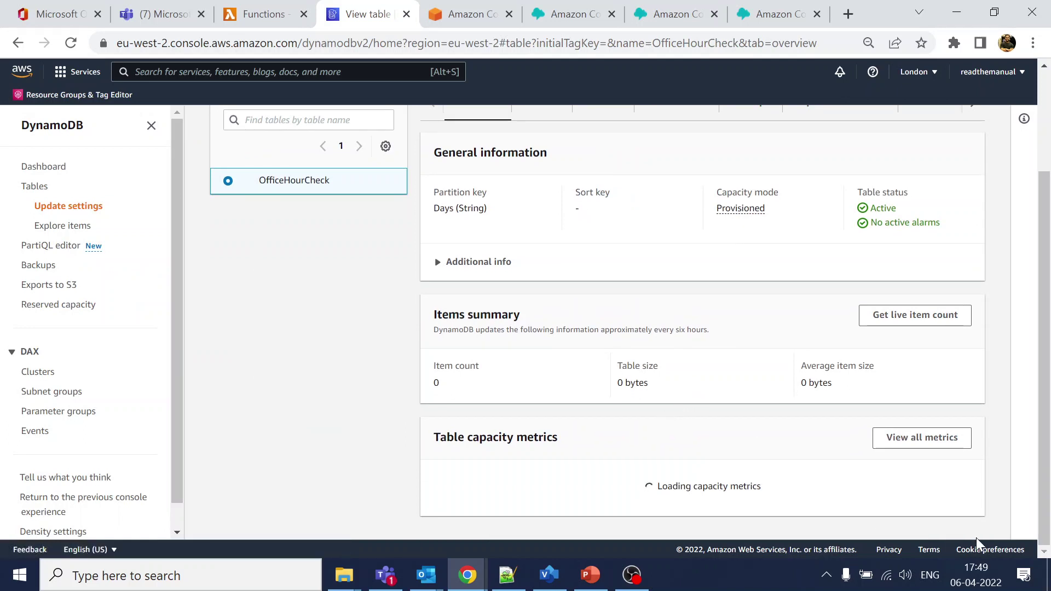
mouse_move(980, 581)
scroll(710, 394, "down", 7)
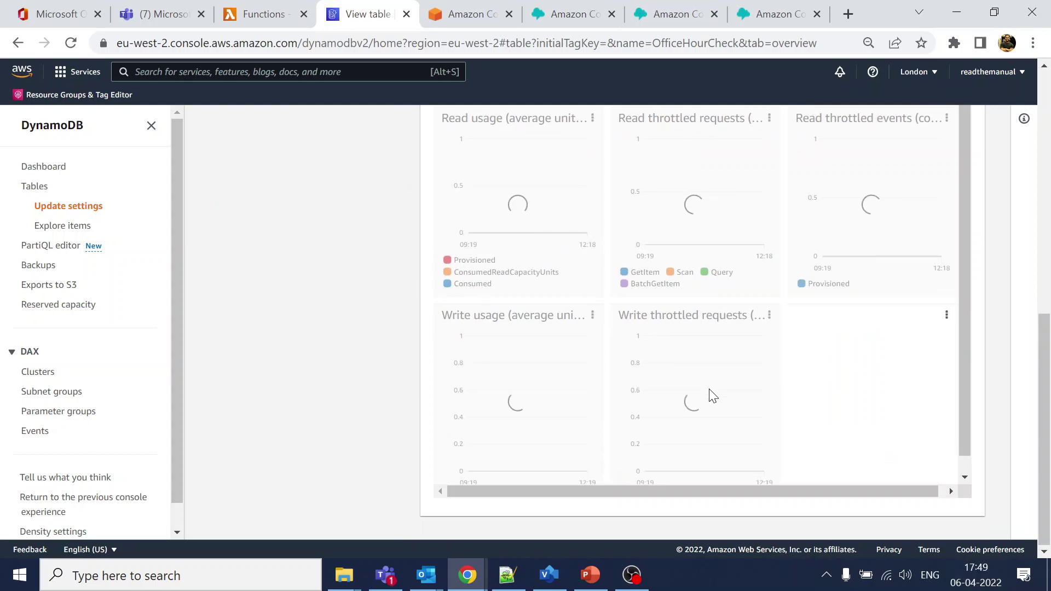
scroll(732, 370, "up", 9)
scroll(758, 315, "up", 1)
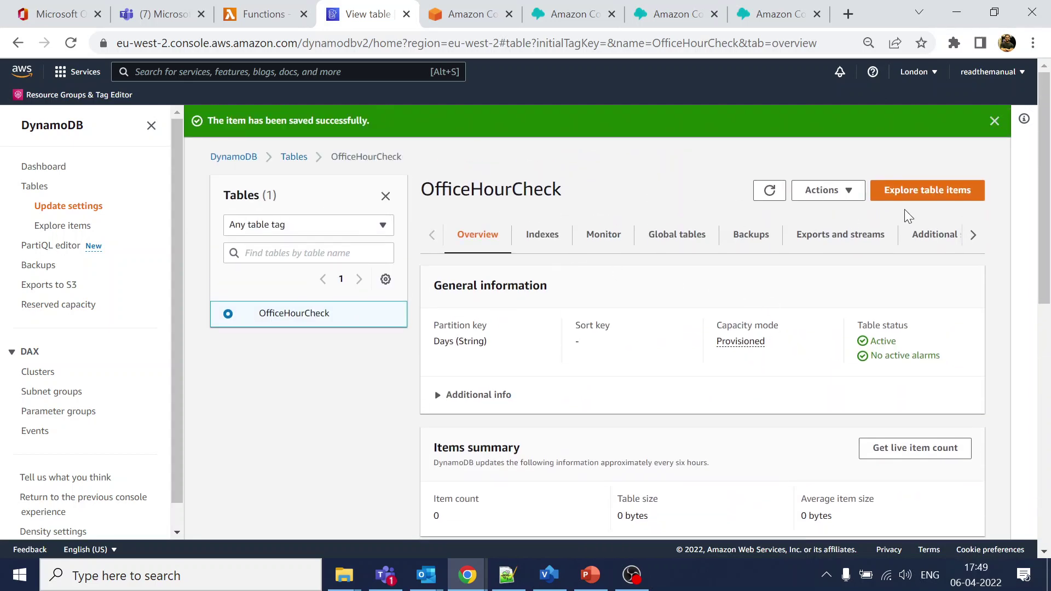
left_click(946, 192)
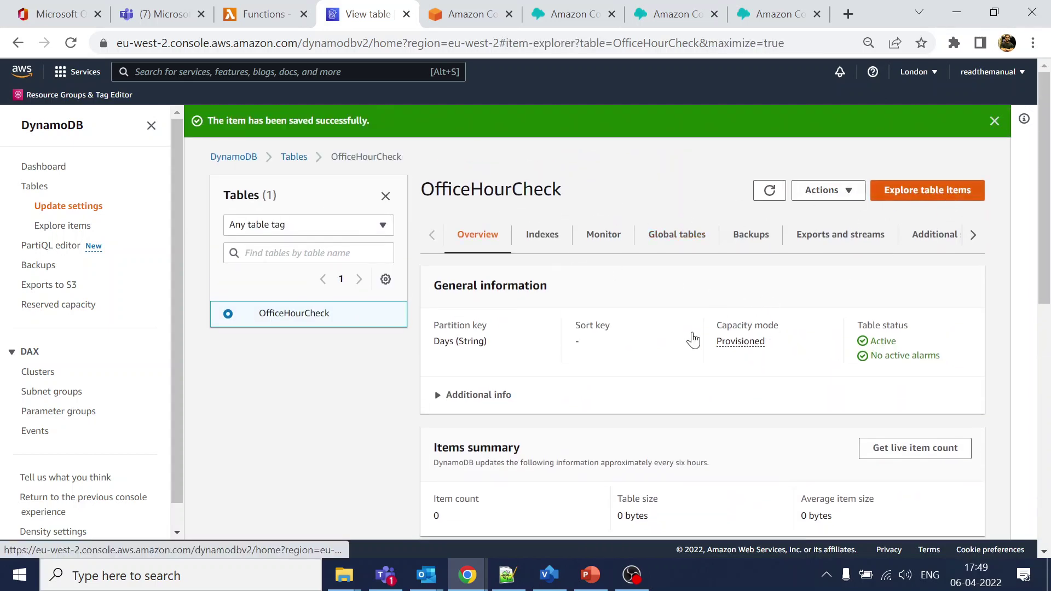
- Duplicate the Monday item as a Wednesday item with the same 08:00–18:00 hours
scroll(575, 387, "down", 1)
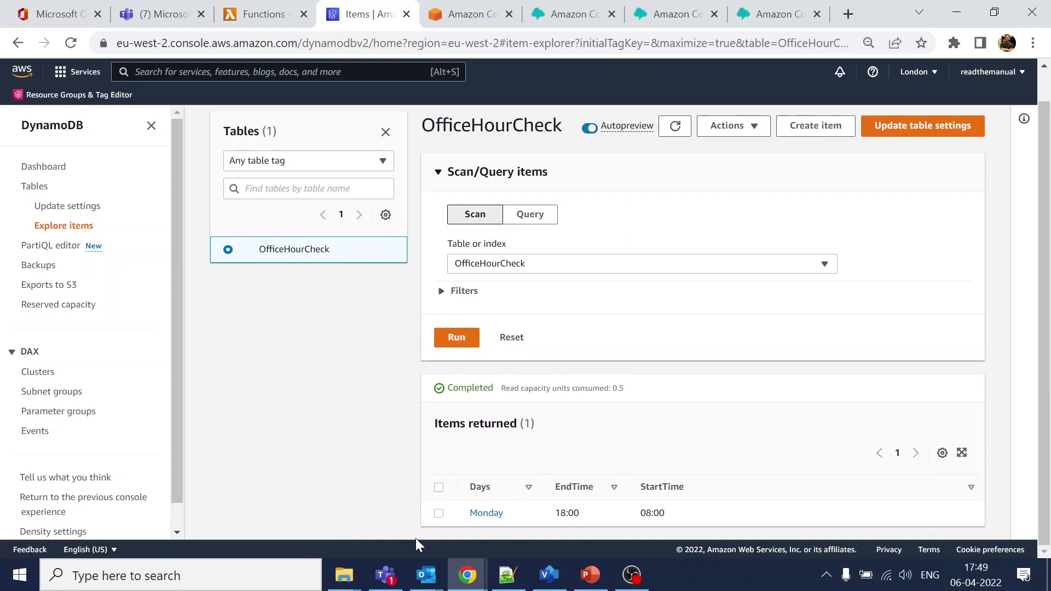
left_click(438, 512)
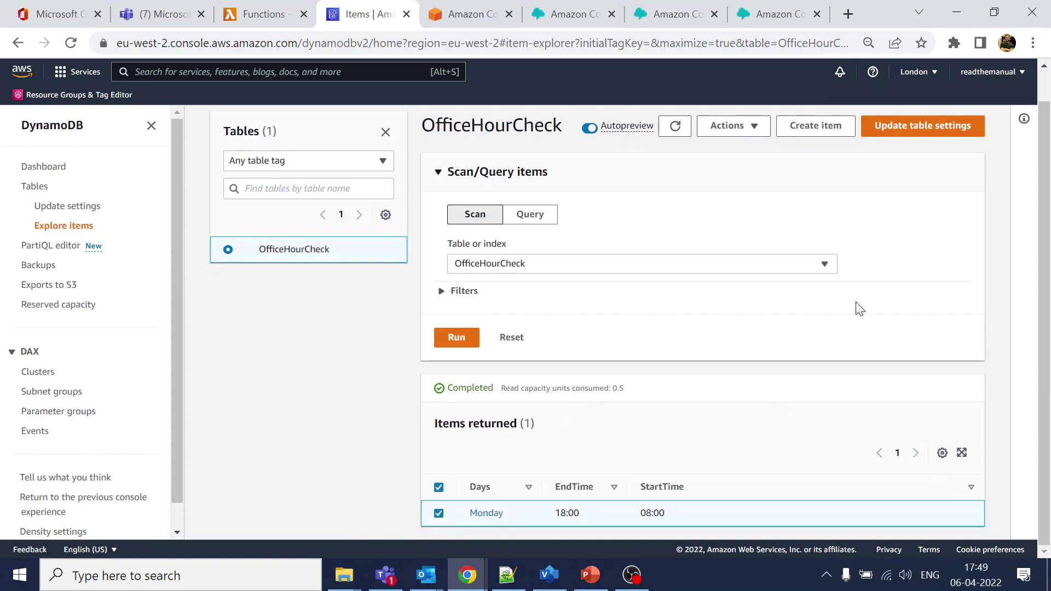
left_click(751, 127)
left_click(758, 174)
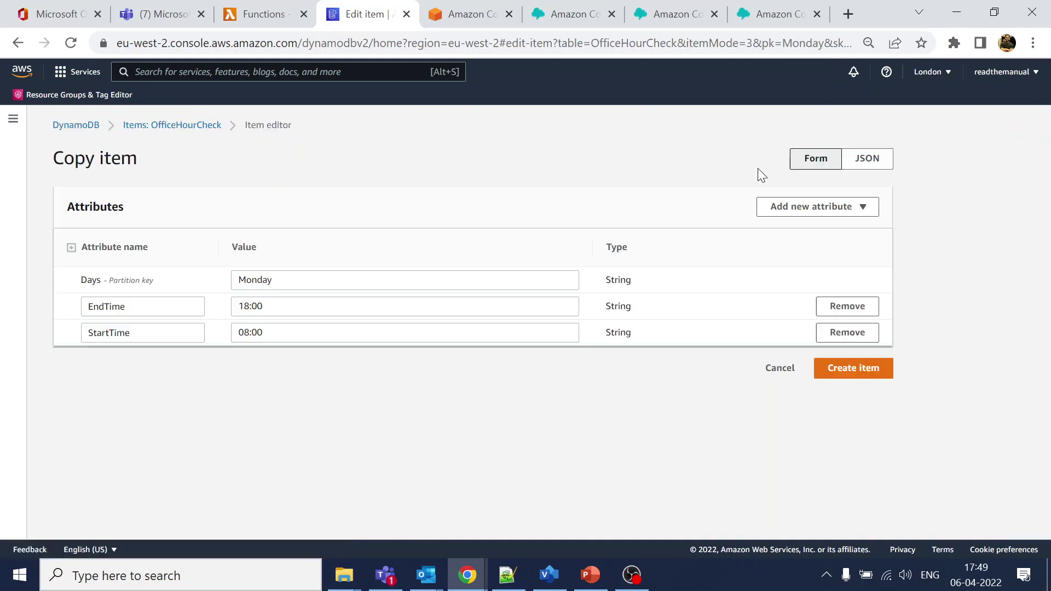
double_click(246, 279)
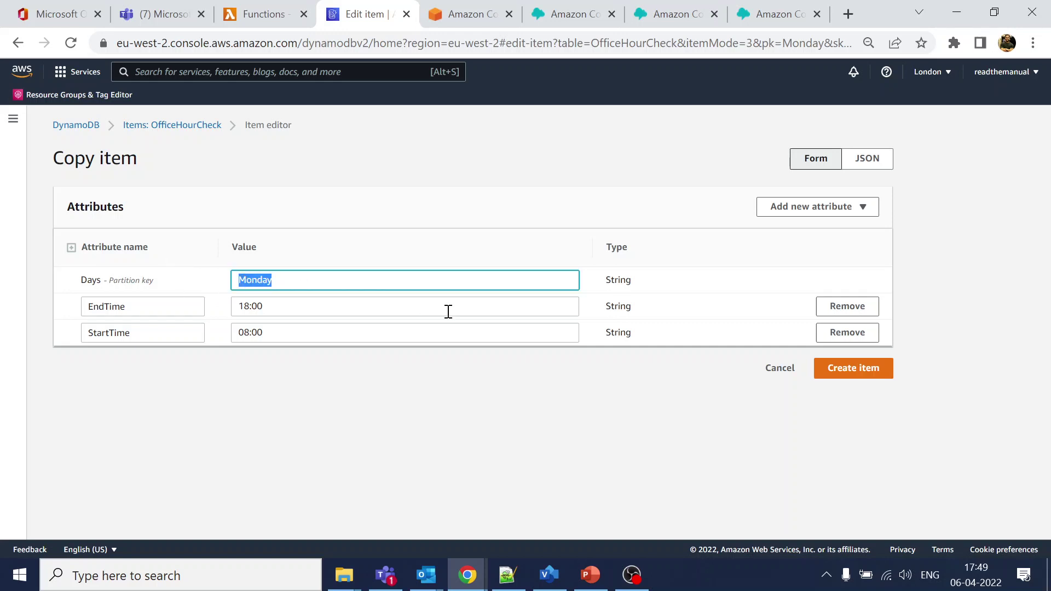
type("Wednes")
left_click(857, 368)
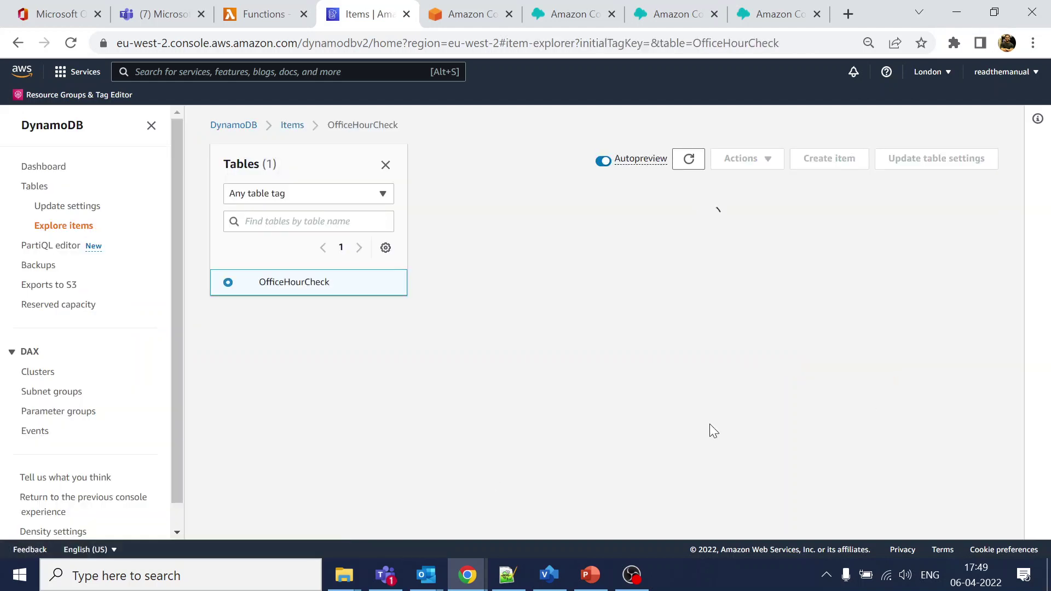
- Review the Monday and Wednesday items, then move to the Lambda functions list
scroll(793, 422, "down", 1)
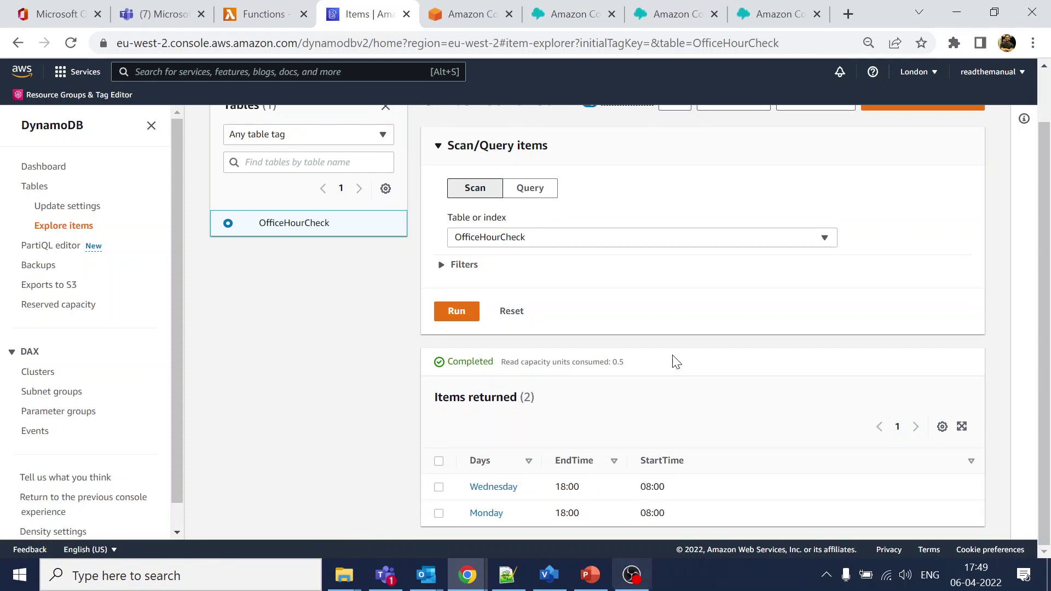
scroll(904, 323, "up", 1)
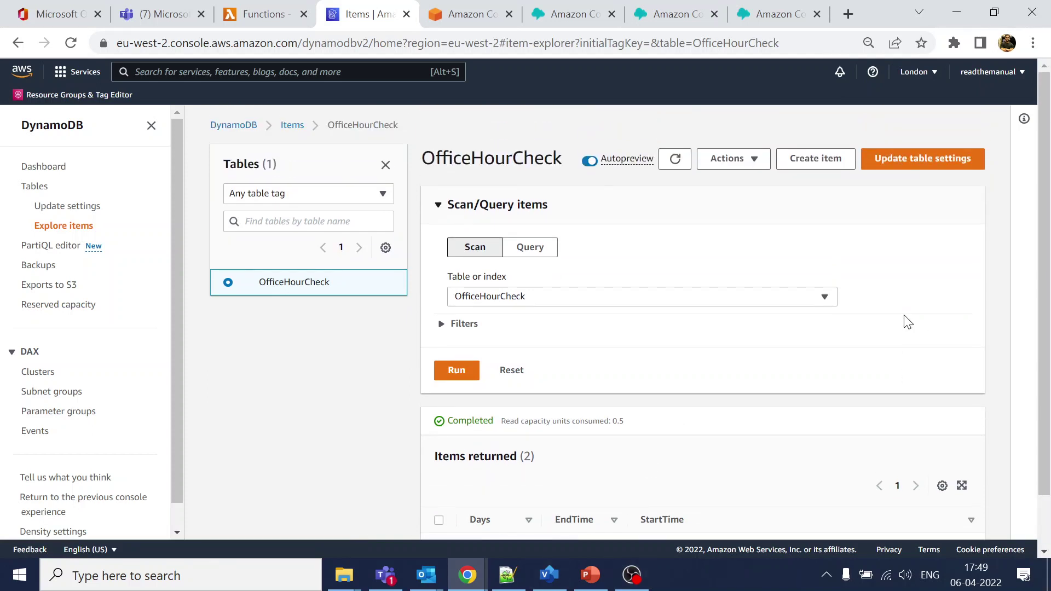
left_click(253, 19)
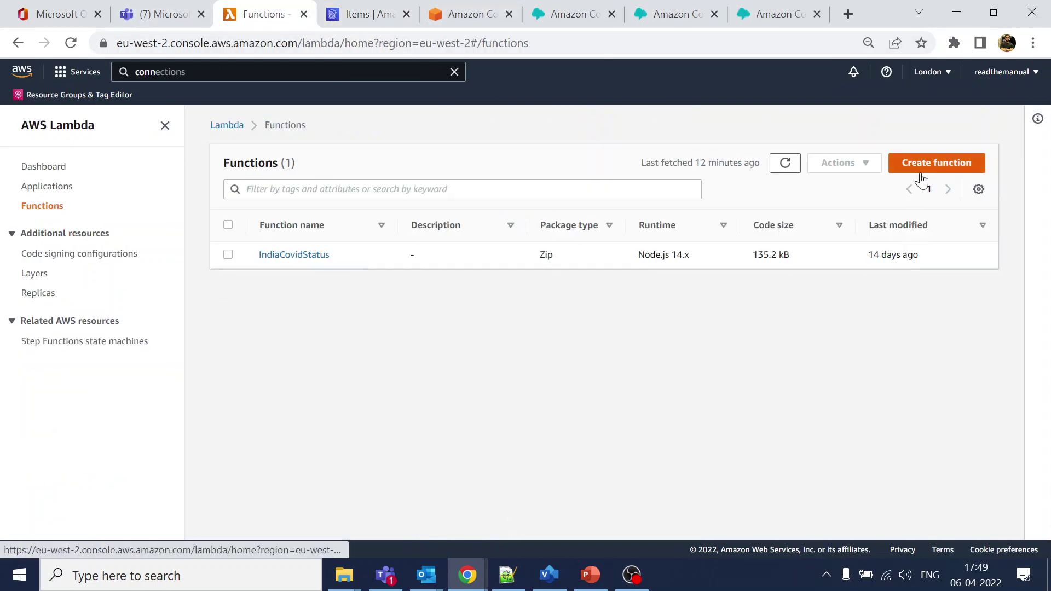
- Create a from-scratch Lambda function named HoursCheck
left_click(925, 166)
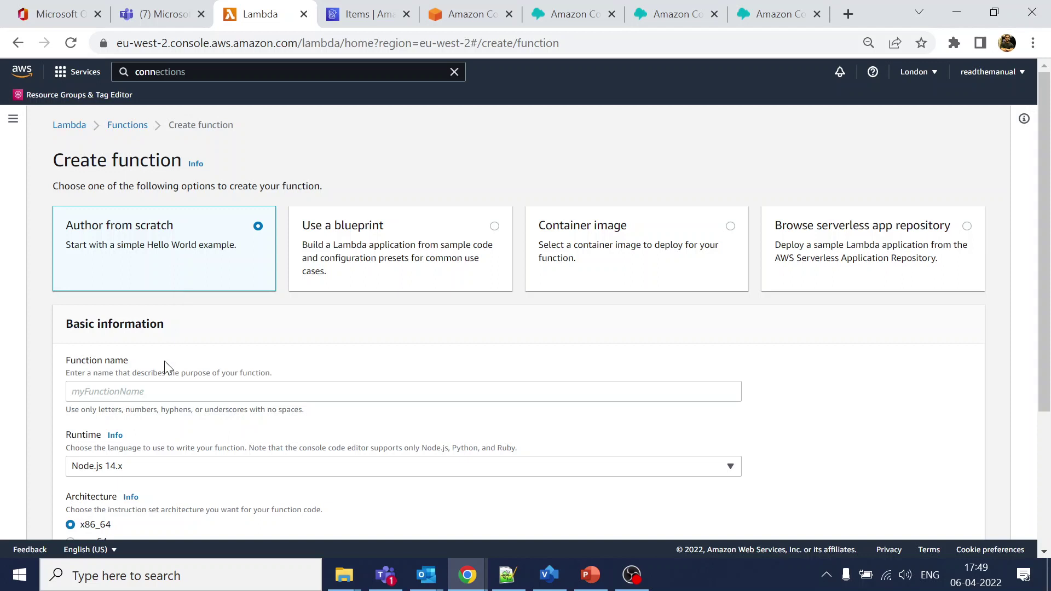
left_click(157, 388)
type("HoursCheck")
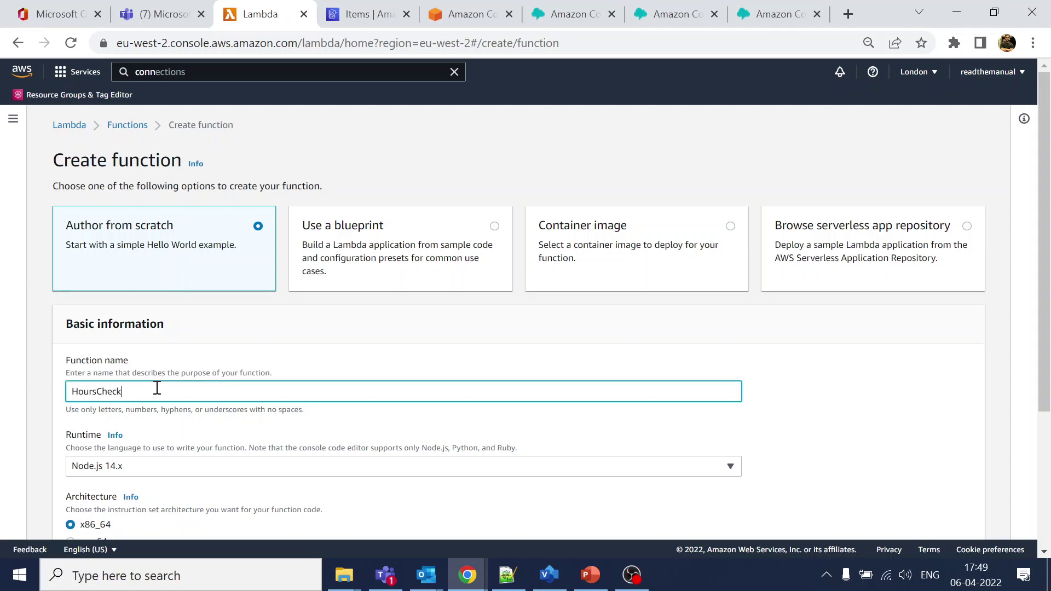
scroll(265, 386, "down", 4)
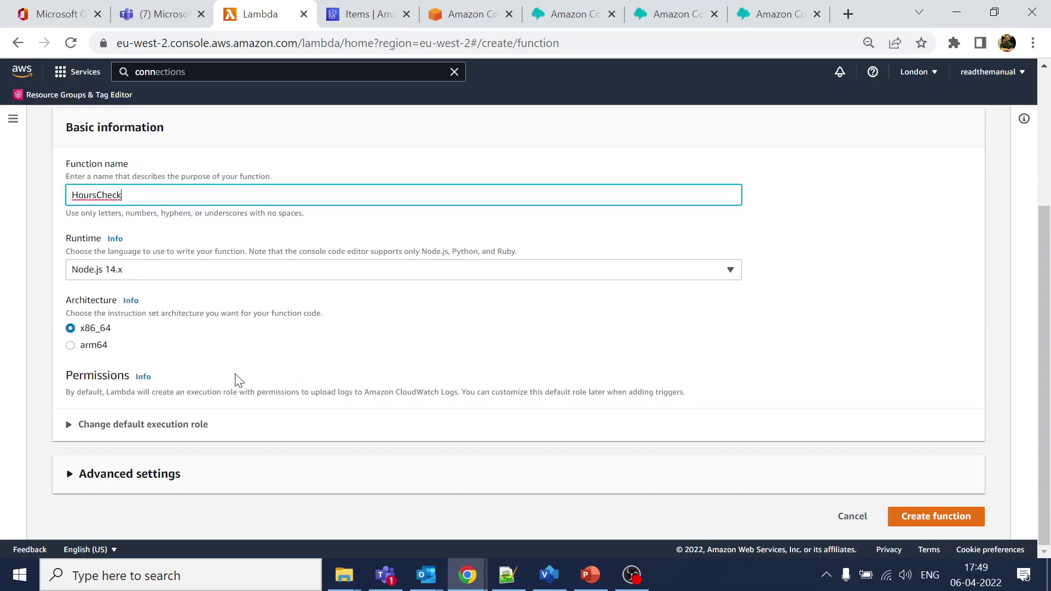
left_click(921, 520)
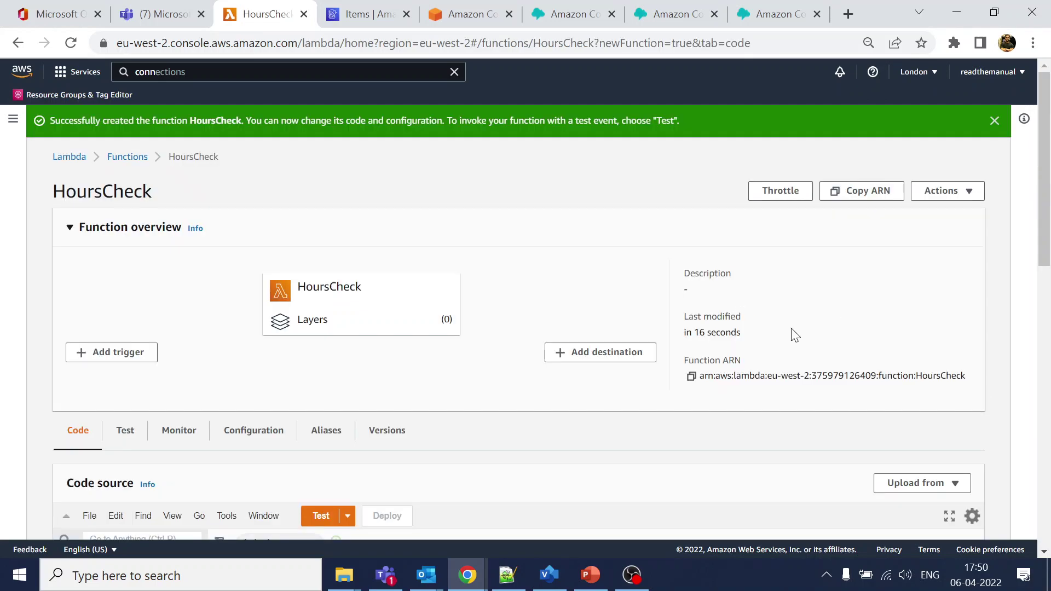
- Look over the default handler code and bring up OutOfOffice.js in Notepad++
scroll(794, 335, "down", 4)
scroll(792, 332, "down", 4)
scroll(792, 332, "up", 5)
scroll(792, 333, "down", 3)
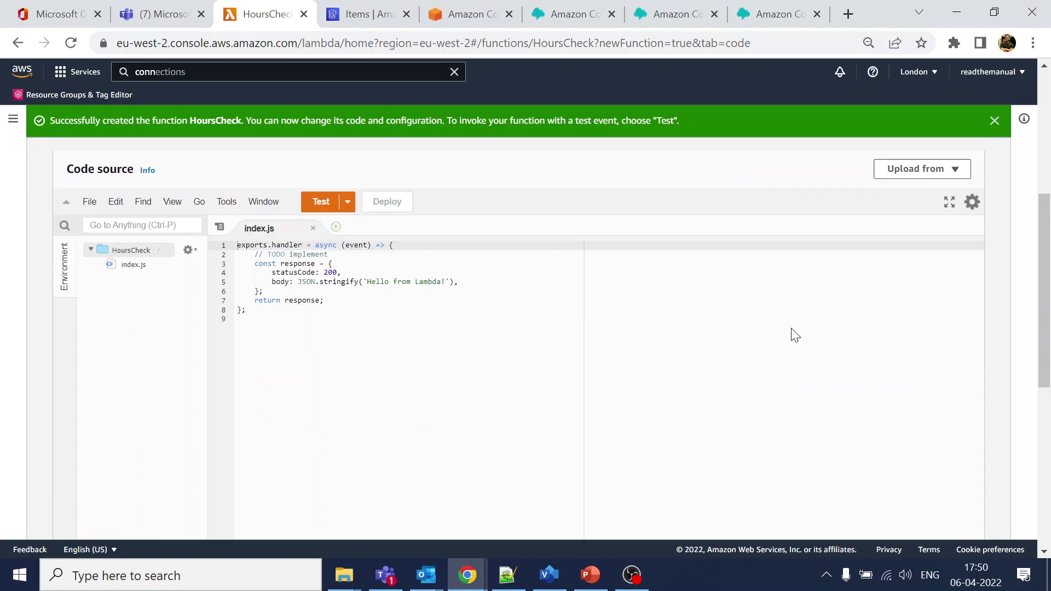
left_click(283, 279)
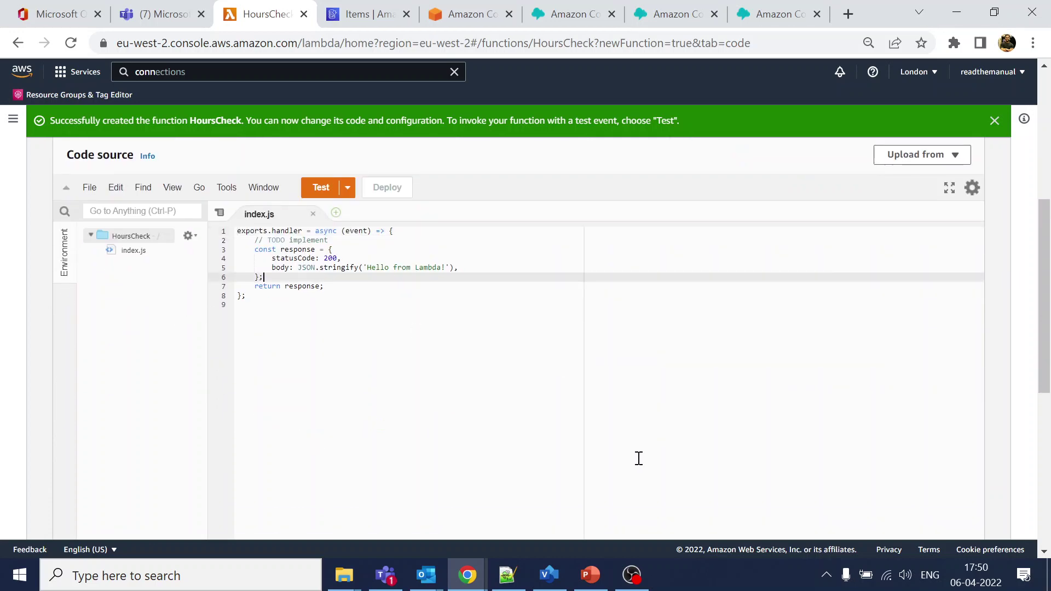
left_click(507, 574)
left_click(519, 291)
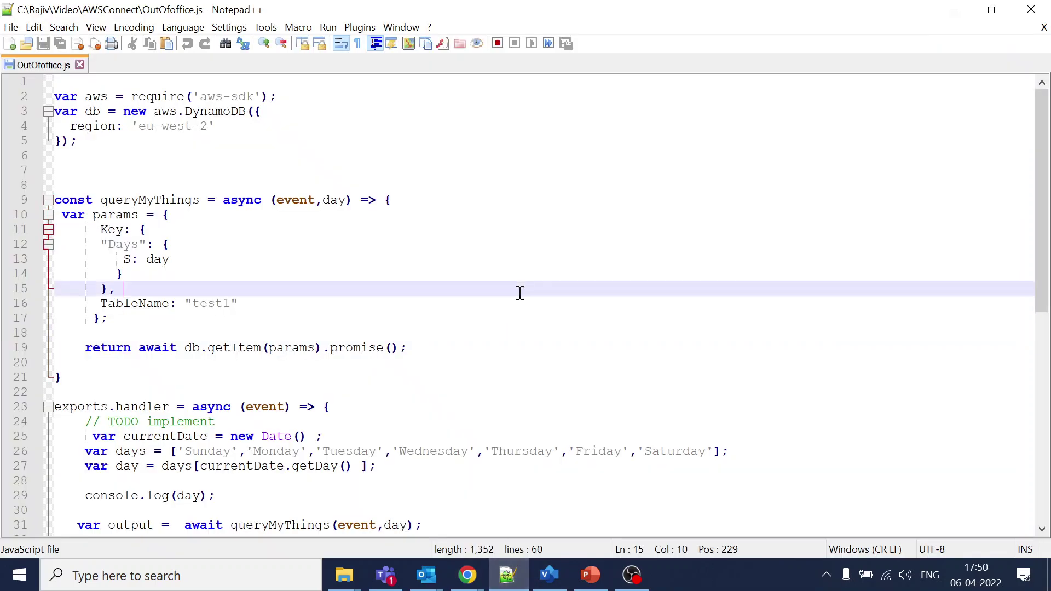
- Copy the whole OutOfOffice.js script and paste it over HoursCheck's default code
scroll(520, 293, "down", 6)
scroll(520, 293, "down", 4)
key("ctrl+a")
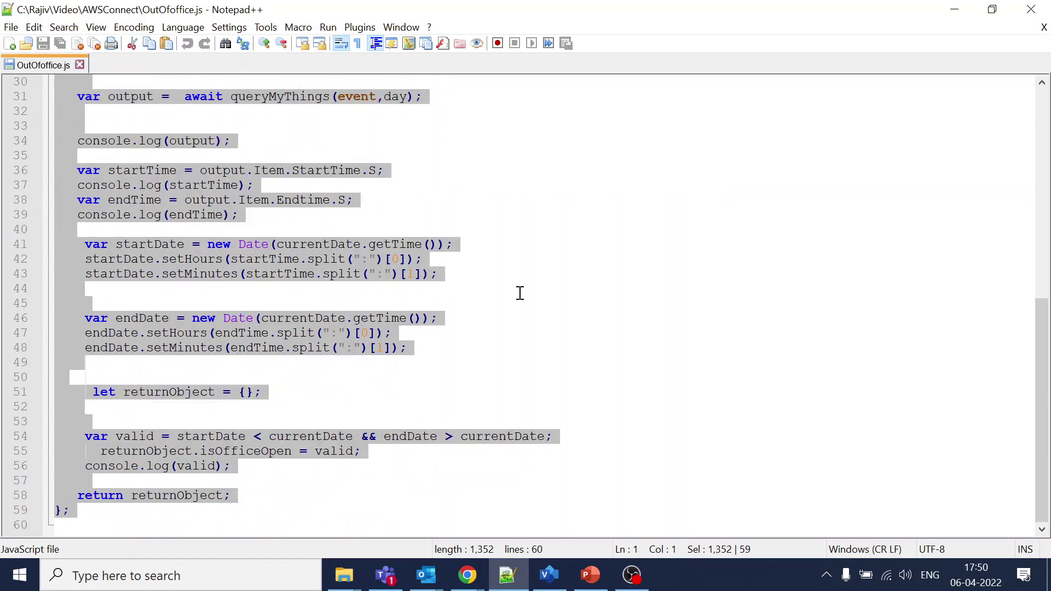
key("alt+Tab")
left_click(383, 342)
key("ctrl+a")
key("ctrl+v")
- Review the DynamoDB client setup and the queryMyThings function in the pasted code
scroll(536, 334, "up", 10)
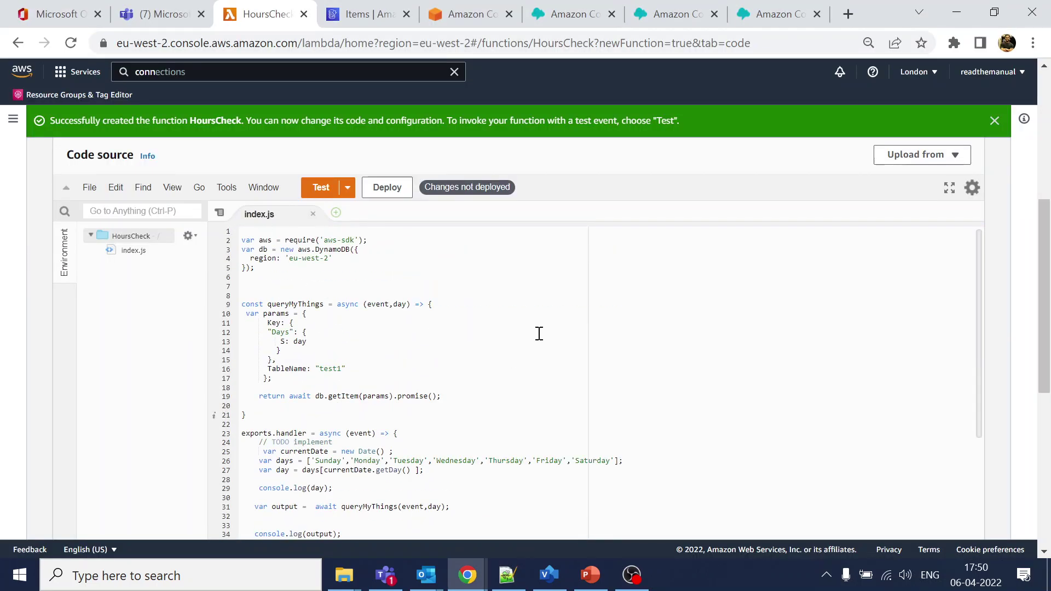
scroll(722, 253, "down", 5)
double_click(329, 249)
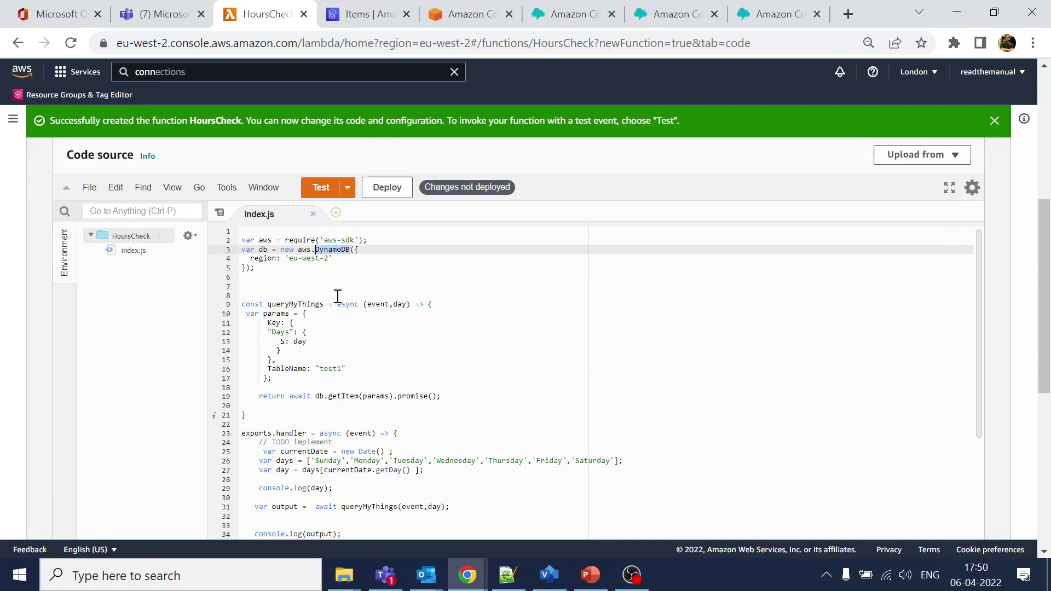
left_click_drag(242, 239, 382, 278)
left_click(382, 278)
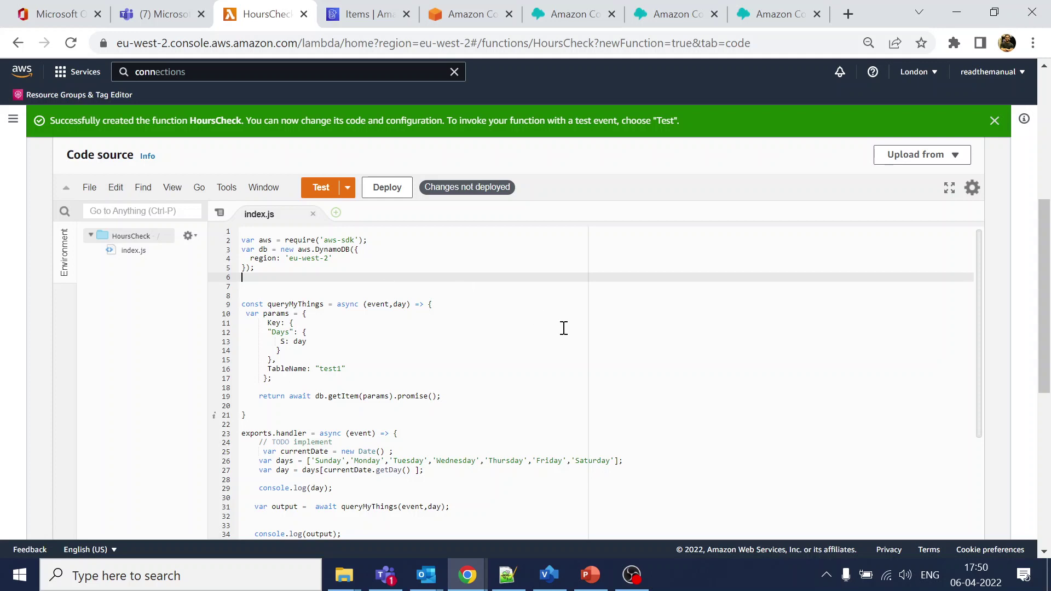
double_click(309, 305)
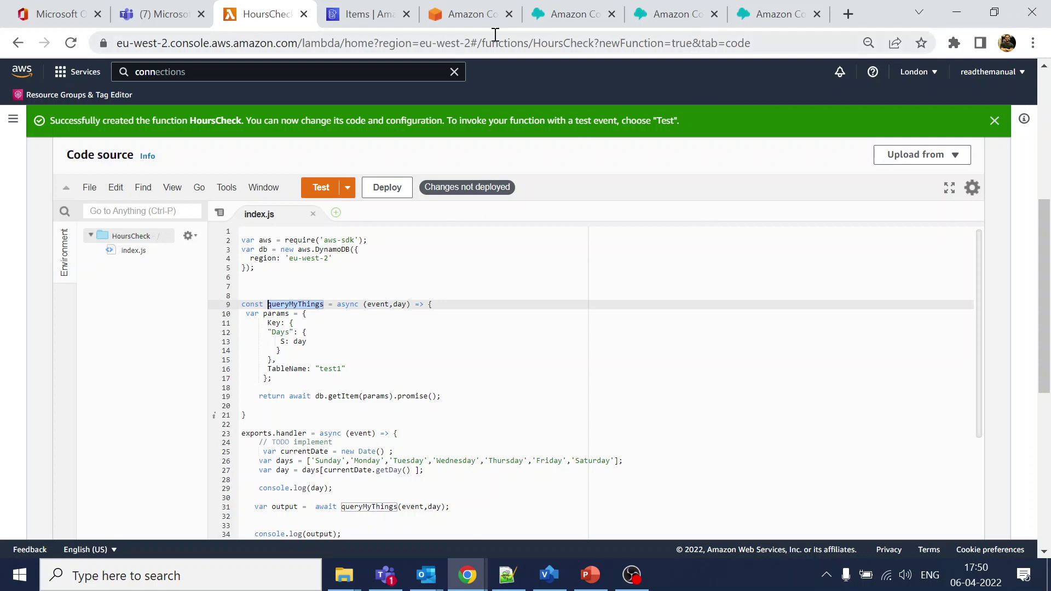
- Compare the Days key and query parameters, including TableName, against the table items
left_click(363, 15)
scroll(598, 359, "down", 1)
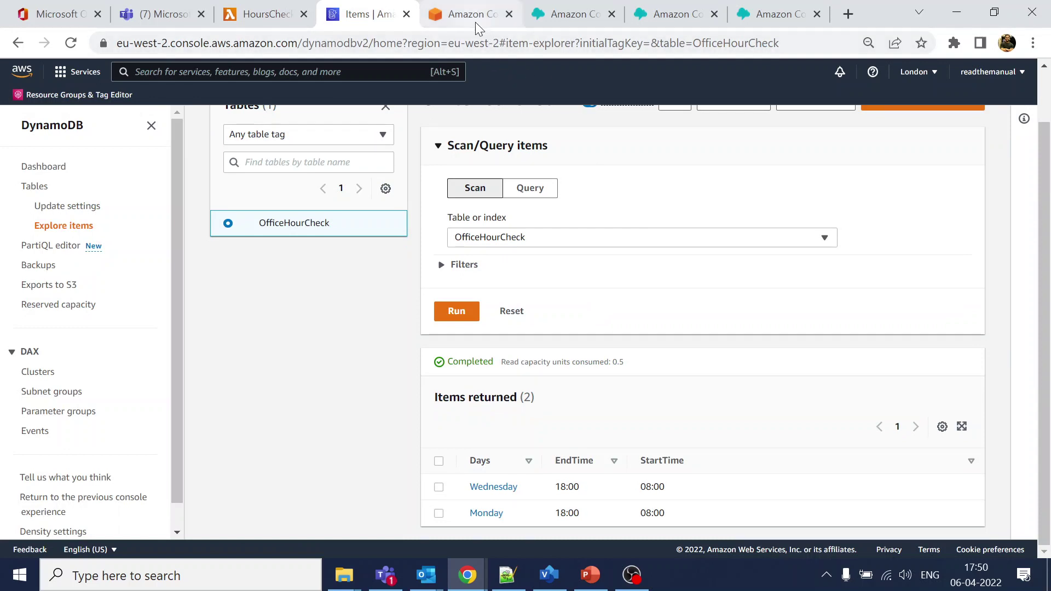
left_click(280, 17)
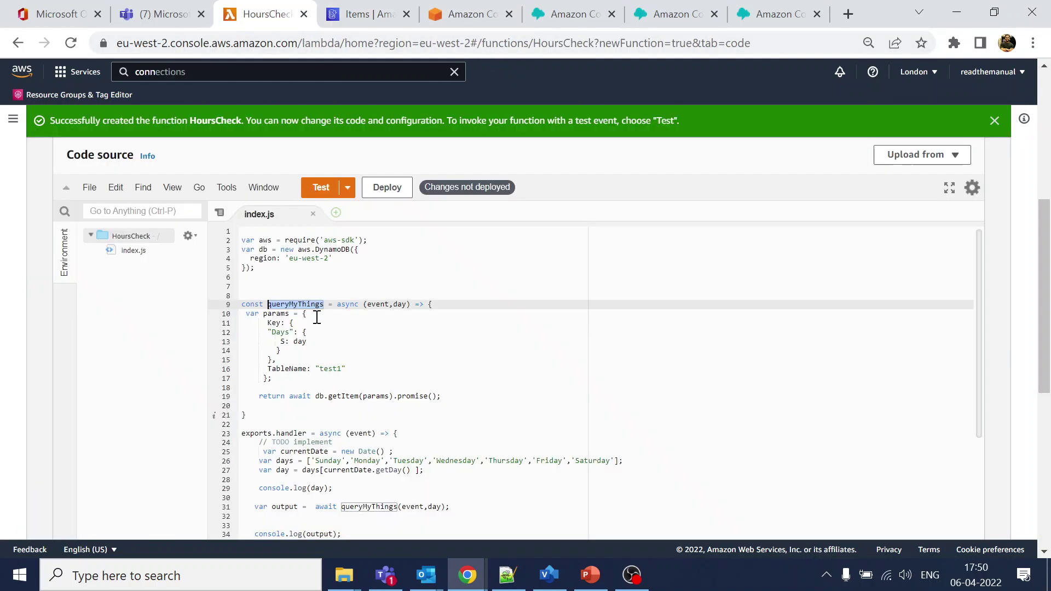
double_click(277, 332)
left_click_drag(245, 313, 456, 404)
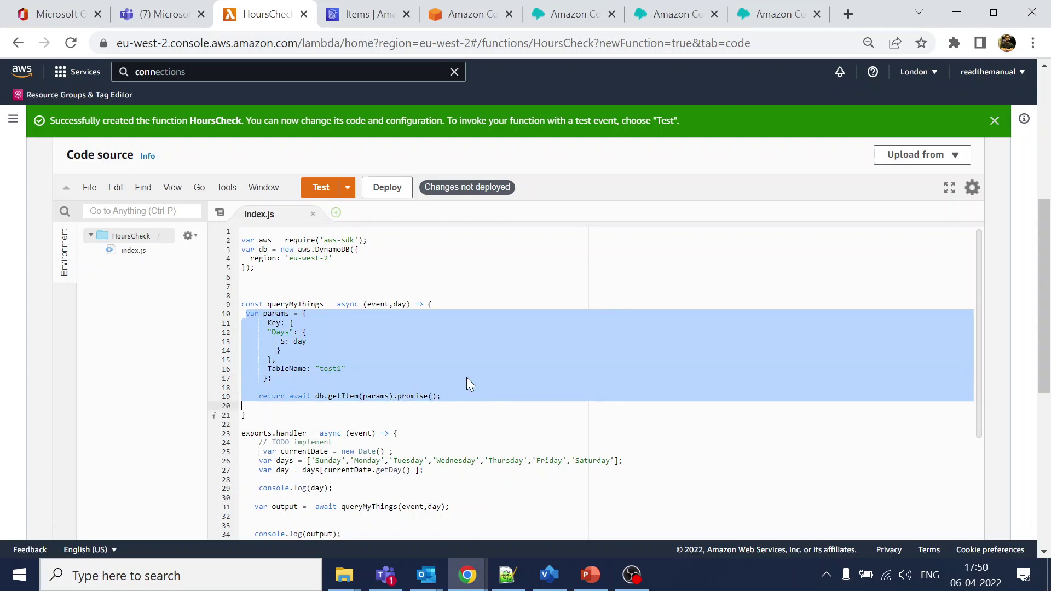
left_click(467, 377)
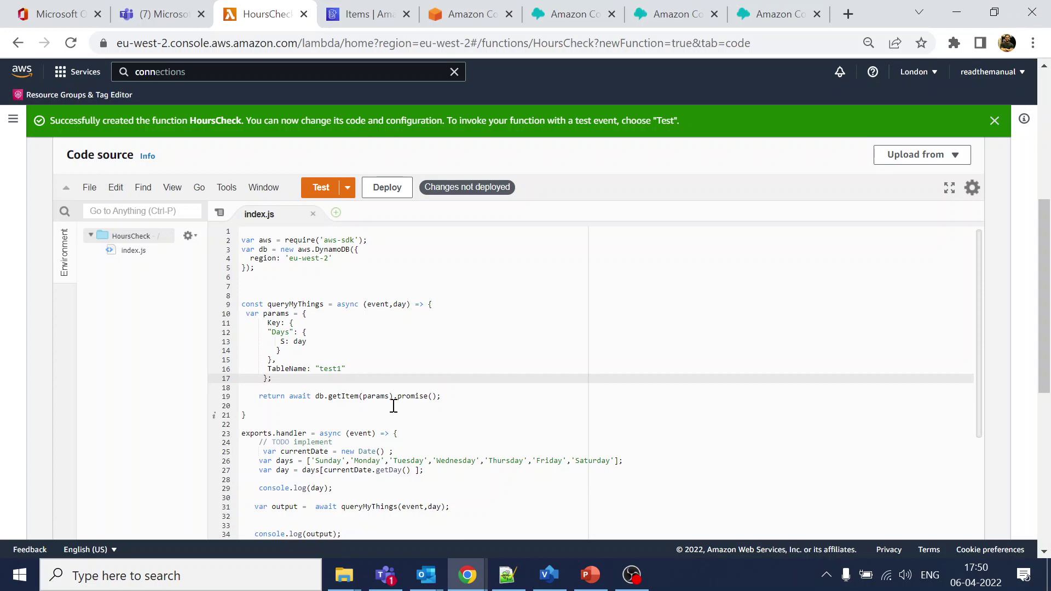
double_click(285, 369)
- Copy the OfficeHourCheck table name from the DynamoDB page
left_click(463, 15)
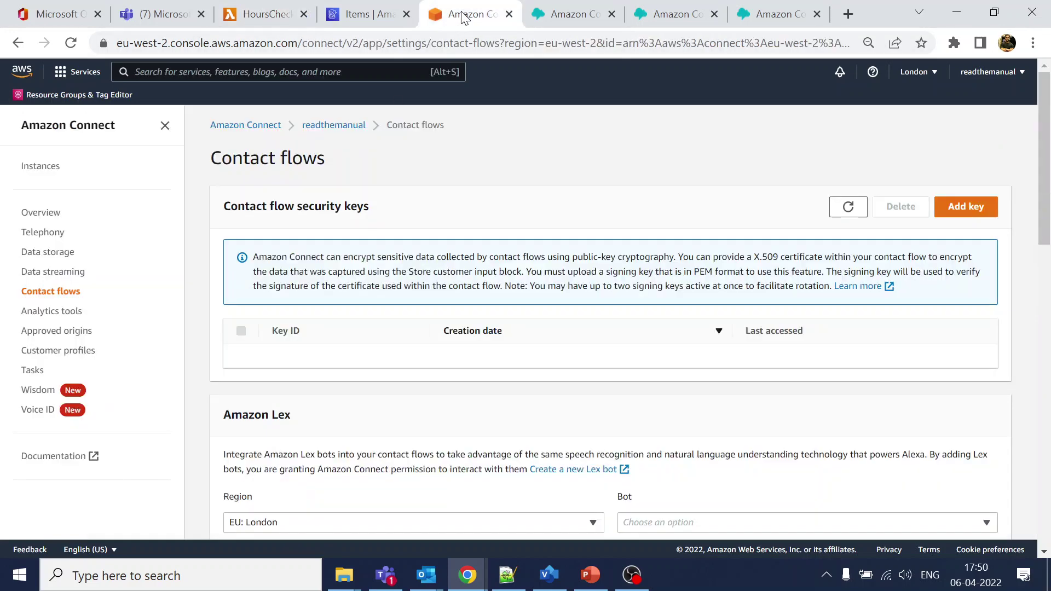
left_click(361, 16)
scroll(439, 227, "up", 2)
left_click_drag(564, 160, 427, 159)
key("ctrl+c")
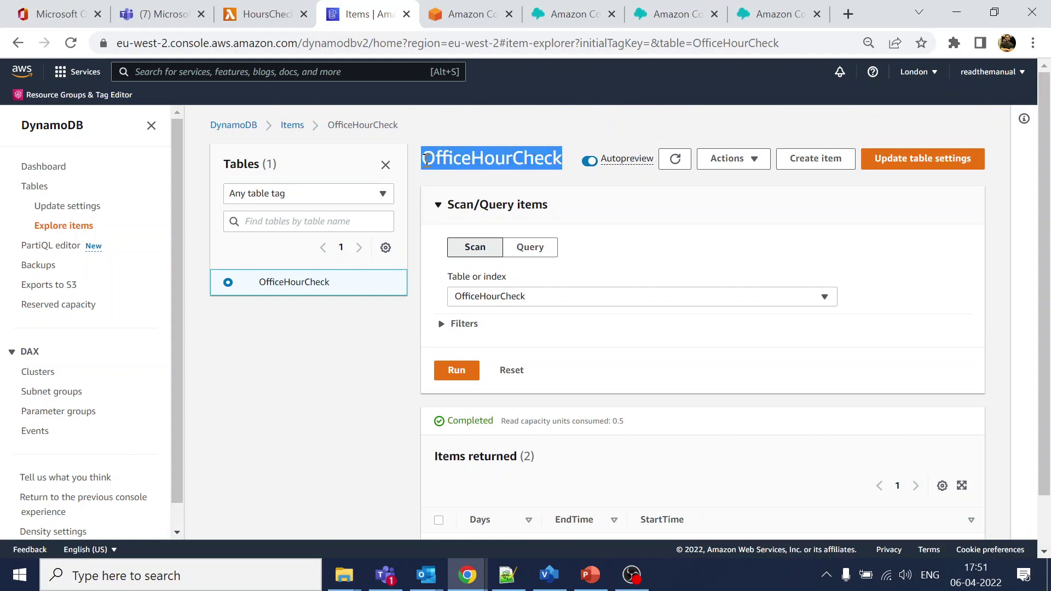
- Replace TableName 'test1' with 'OfficeHourCheck' in the HoursCheck code
left_click(270, 17)
double_click(328, 369)
key("ctrl+v")
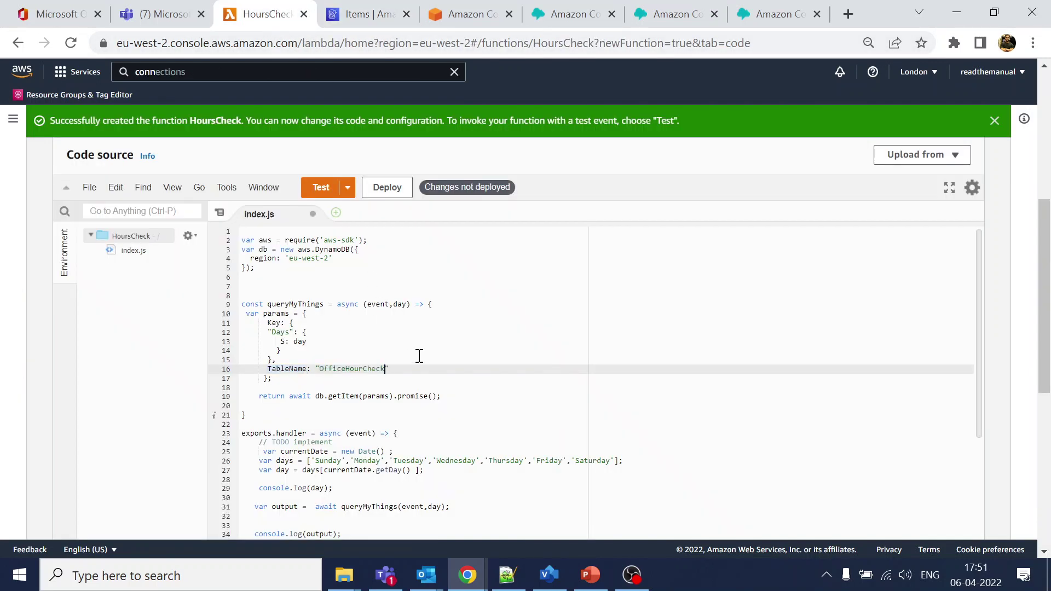
scroll(590, 338, "down", 2)
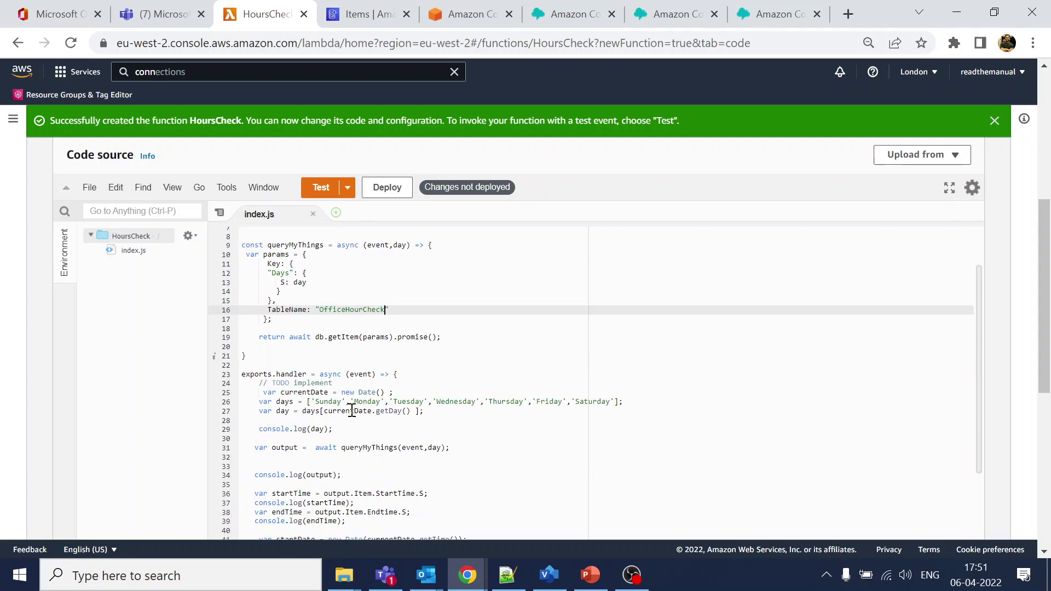
scroll(255, 385, "down", 4)
- Trace how day, StartTime and EndTime flow through queryMyThings in the code
left_click_drag(259, 274, 483, 319)
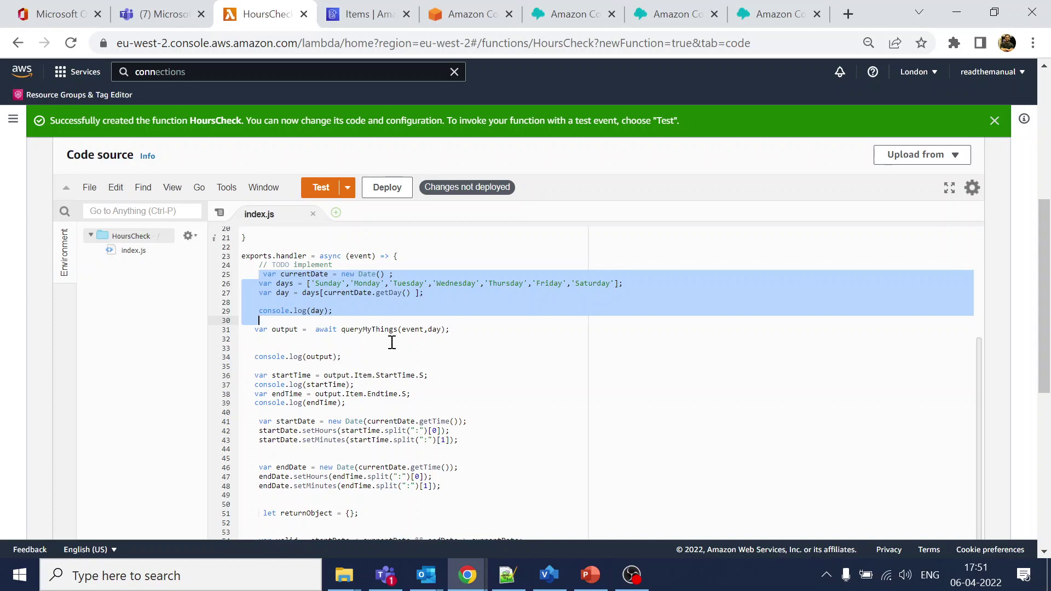
double_click(368, 329)
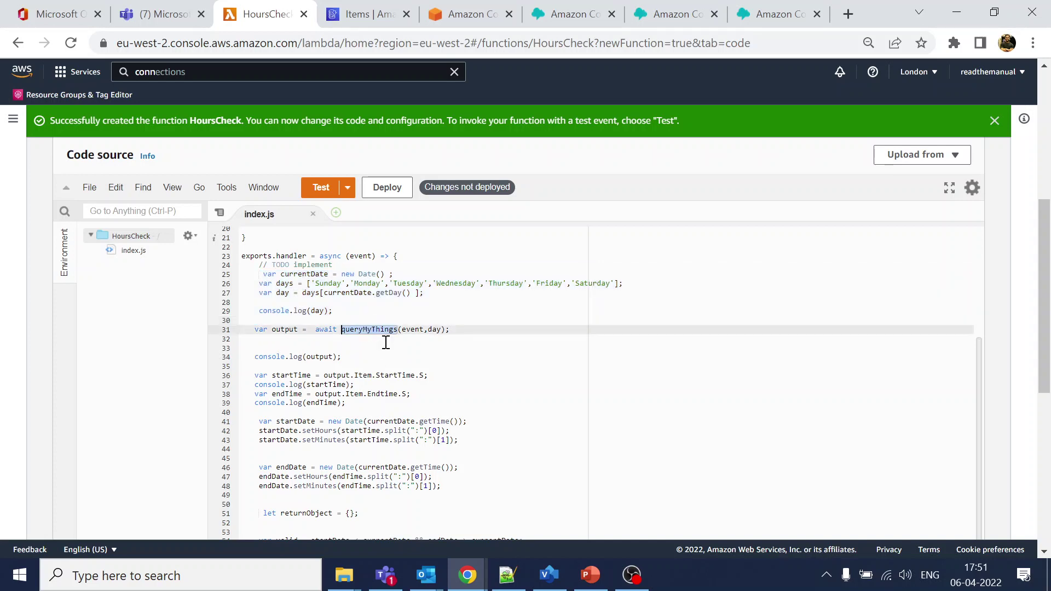
scroll(368, 338, "up", 3)
double_click(286, 304)
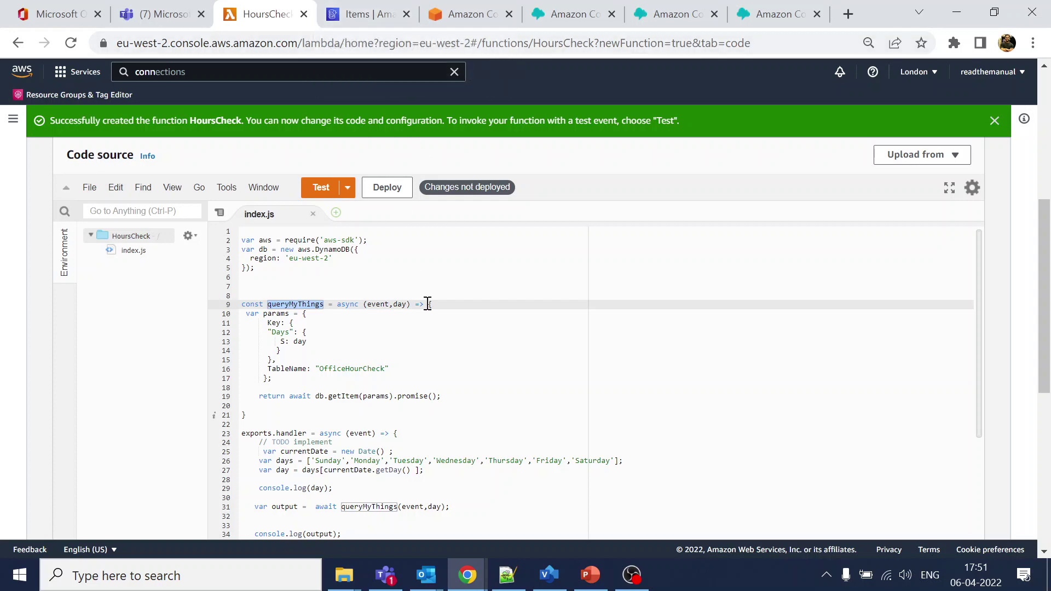
left_click(400, 304)
scroll(424, 351, "down", 2)
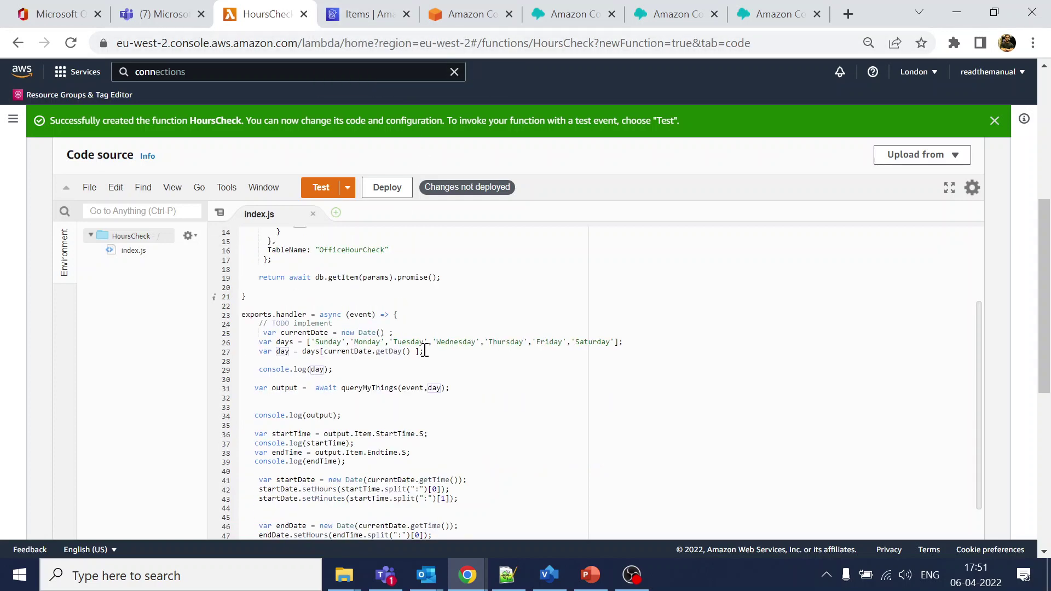
scroll(394, 397, "down", 2)
left_click(288, 316)
left_click(273, 334)
left_click(399, 315)
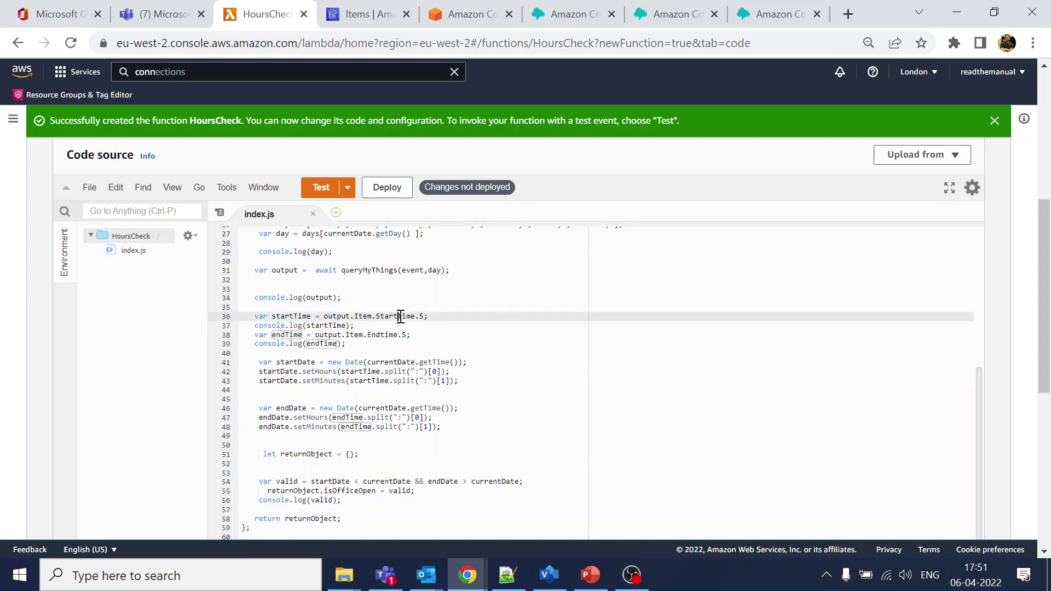
left_click(381, 334)
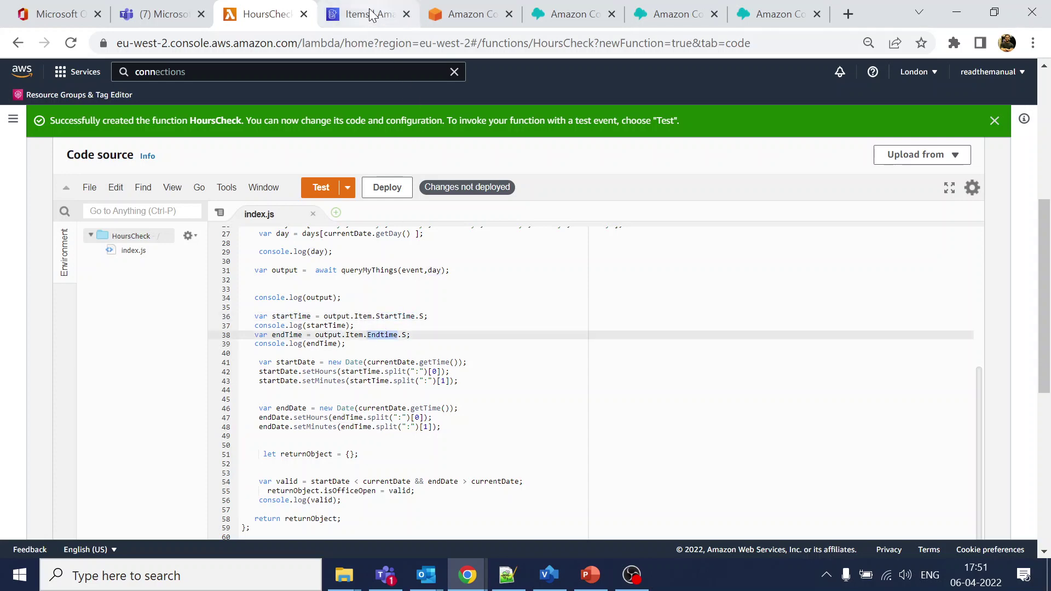
- Check line 54's opening-hours comparison against the table items and deploy the code
left_click(363, 14)
scroll(509, 323, "down", 1)
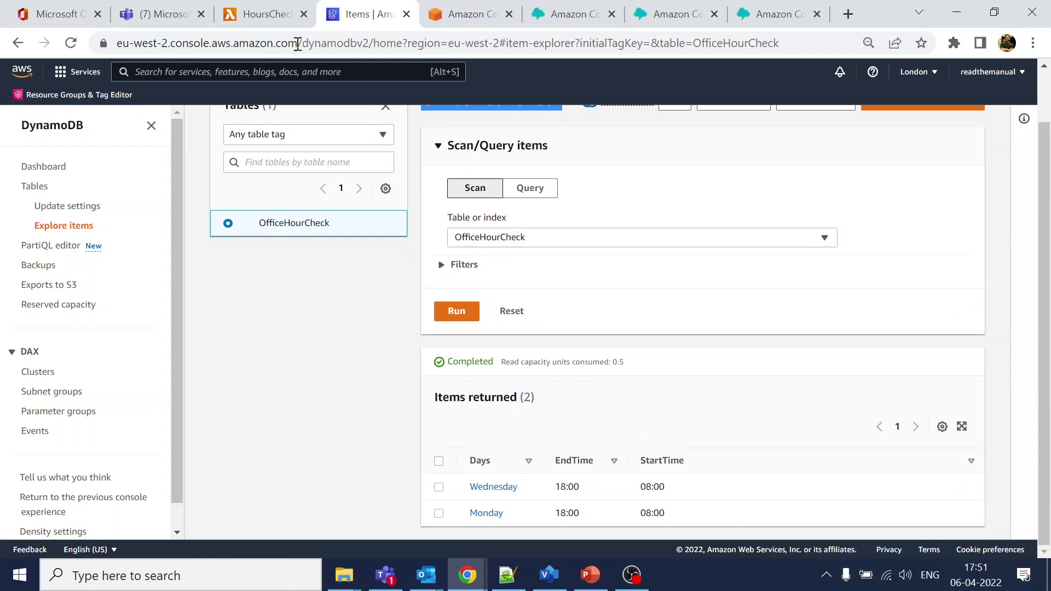
left_click(264, 14)
scroll(410, 366, "down", 3)
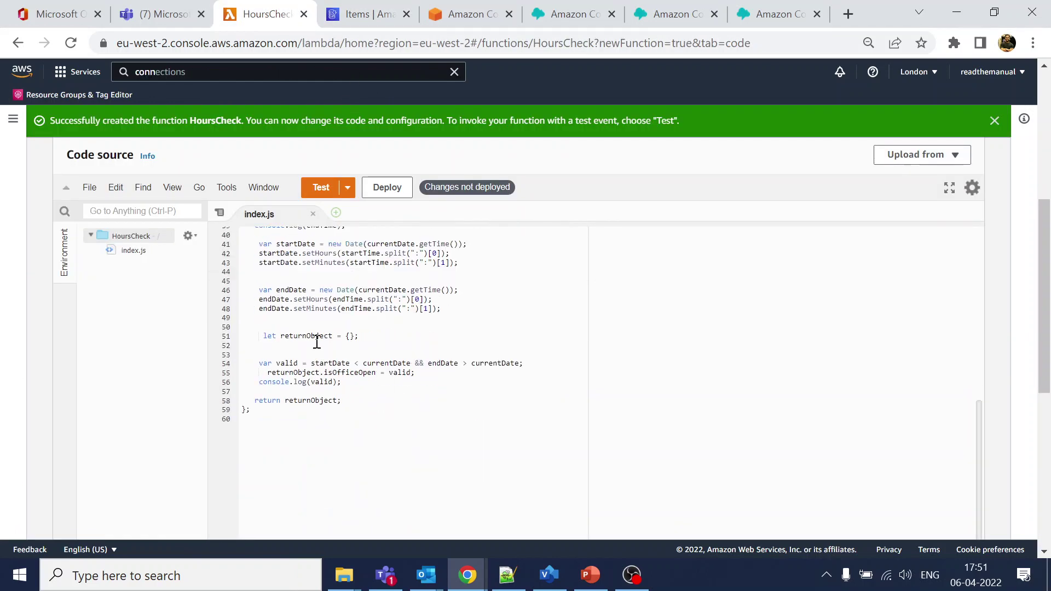
left_click_drag(306, 363, 540, 363)
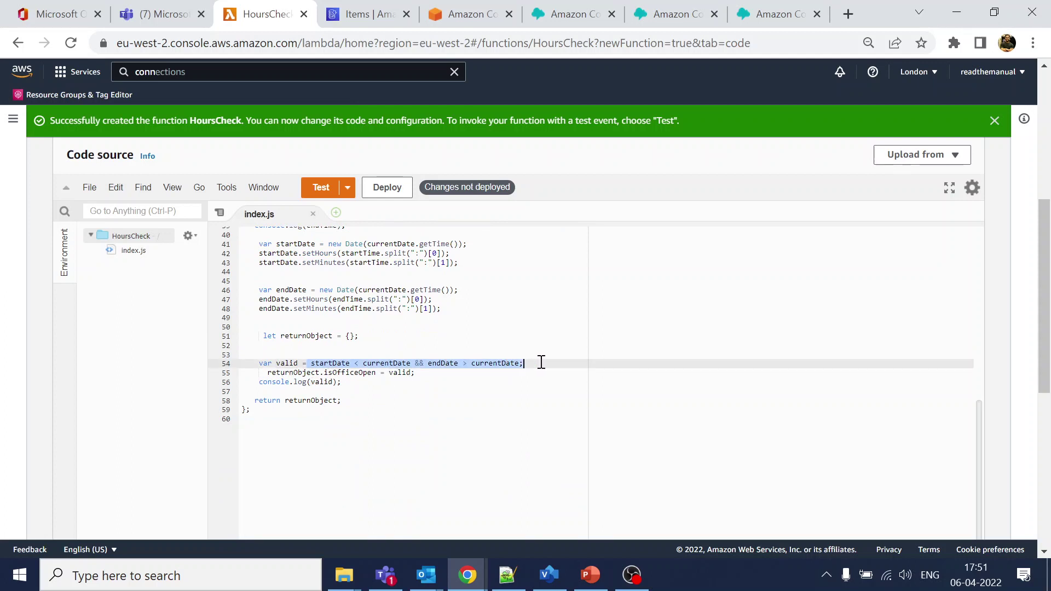
left_click(403, 391)
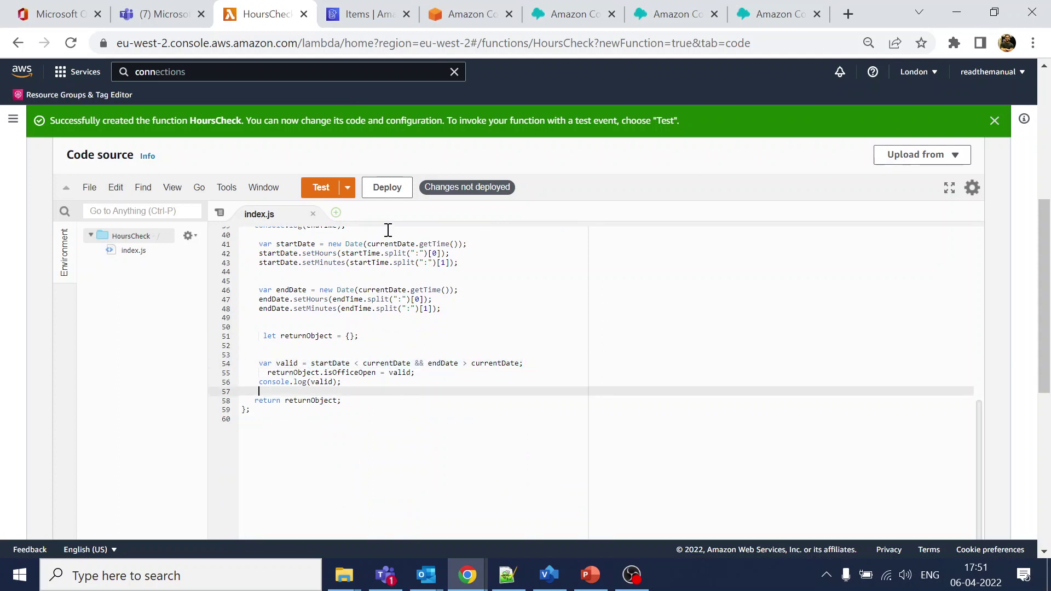
left_click(395, 188)
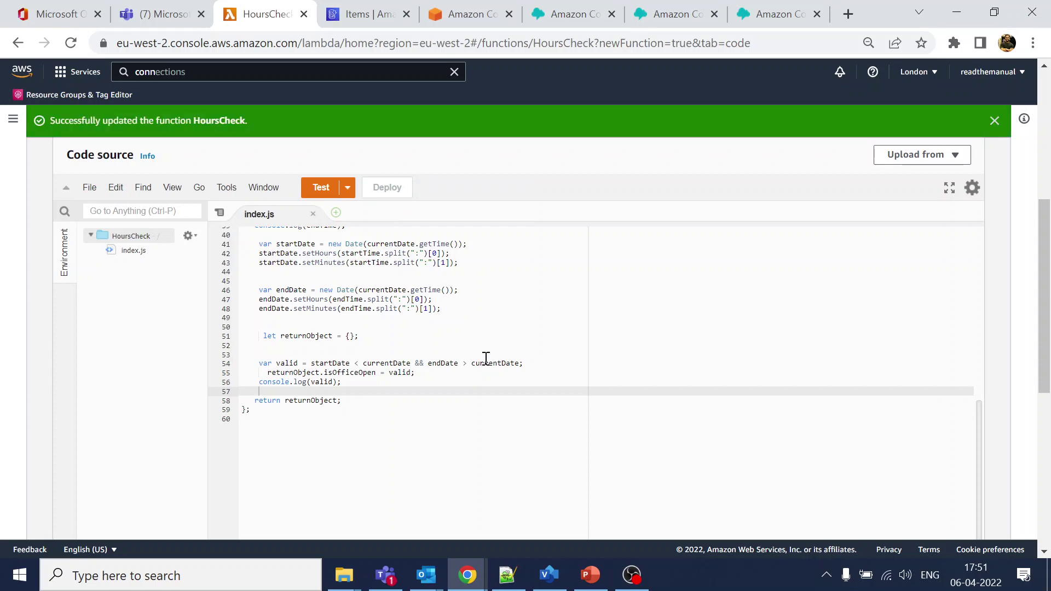
- Create and save a HoursCheck test event named 'test'
left_click(320, 187)
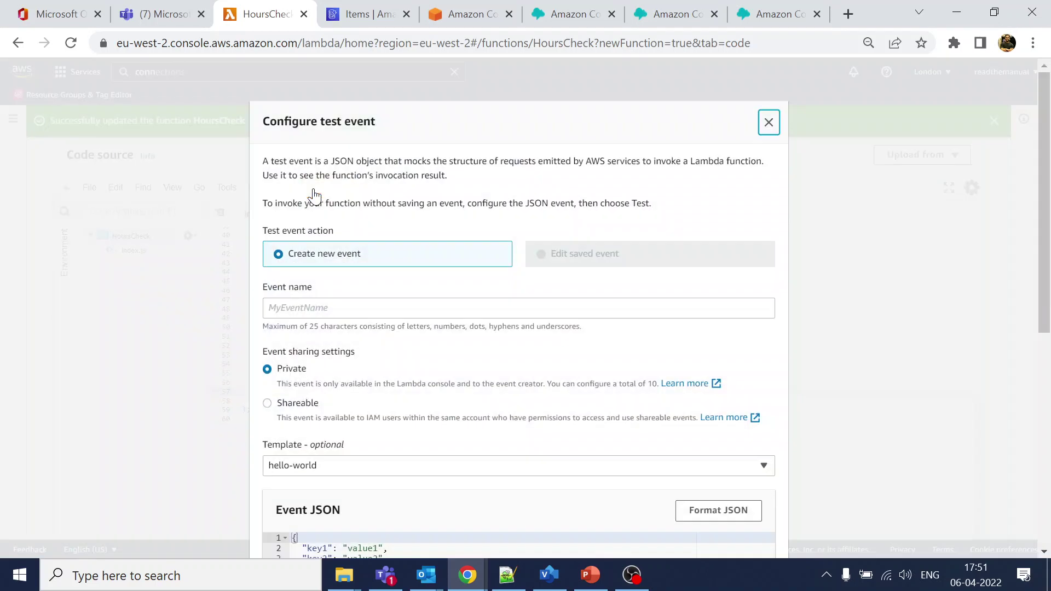
left_click(330, 307)
type("test")
scroll(472, 397, "down", 7)
left_click(752, 506)
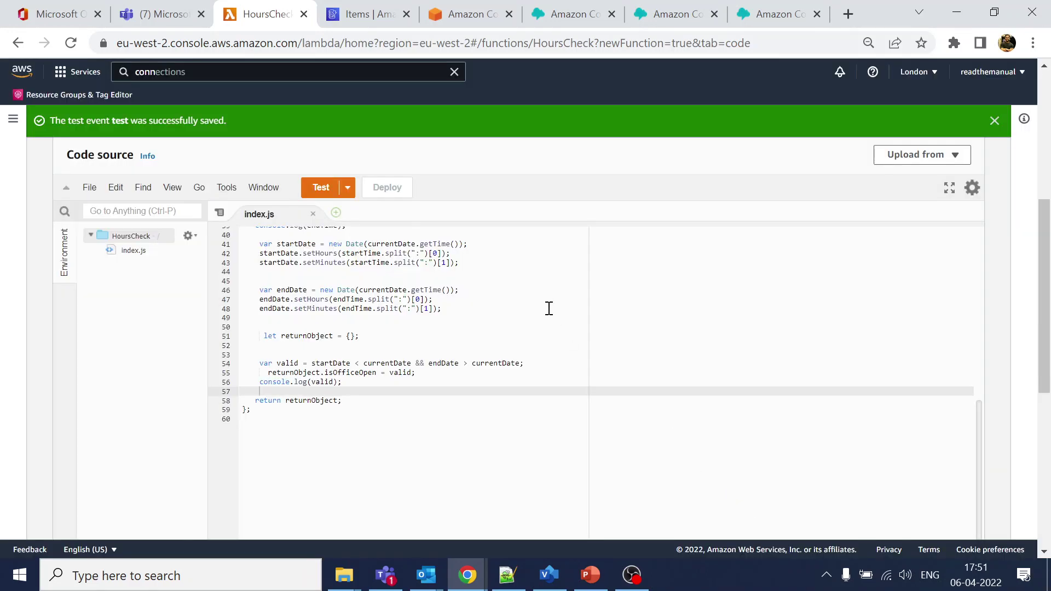
- Run the test and note the AccessDeniedException for dynamodb:GetItem in the results
left_click(321, 190)
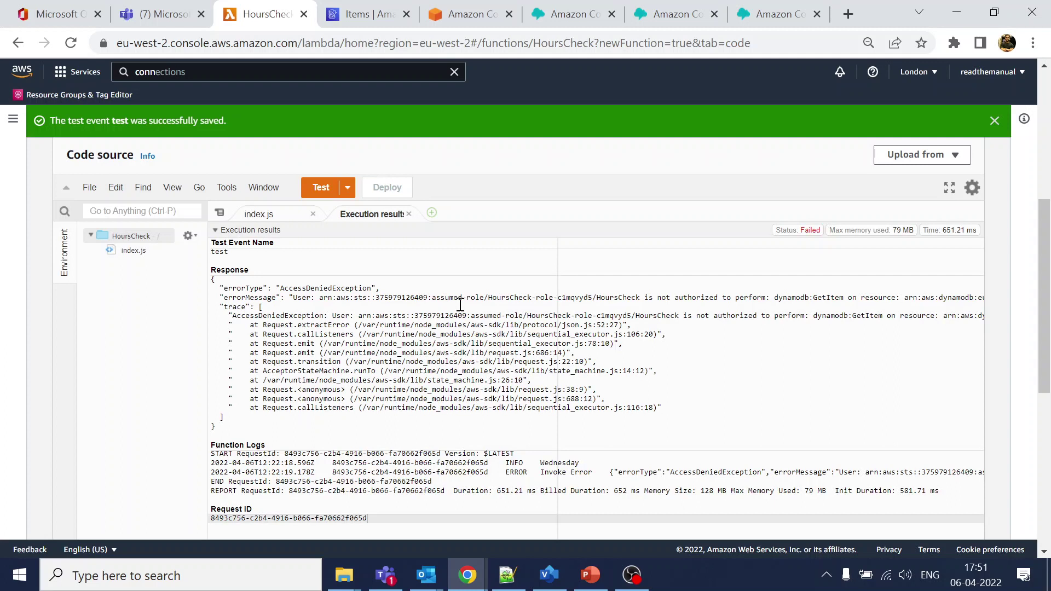
left_click_drag(625, 297, 768, 297)
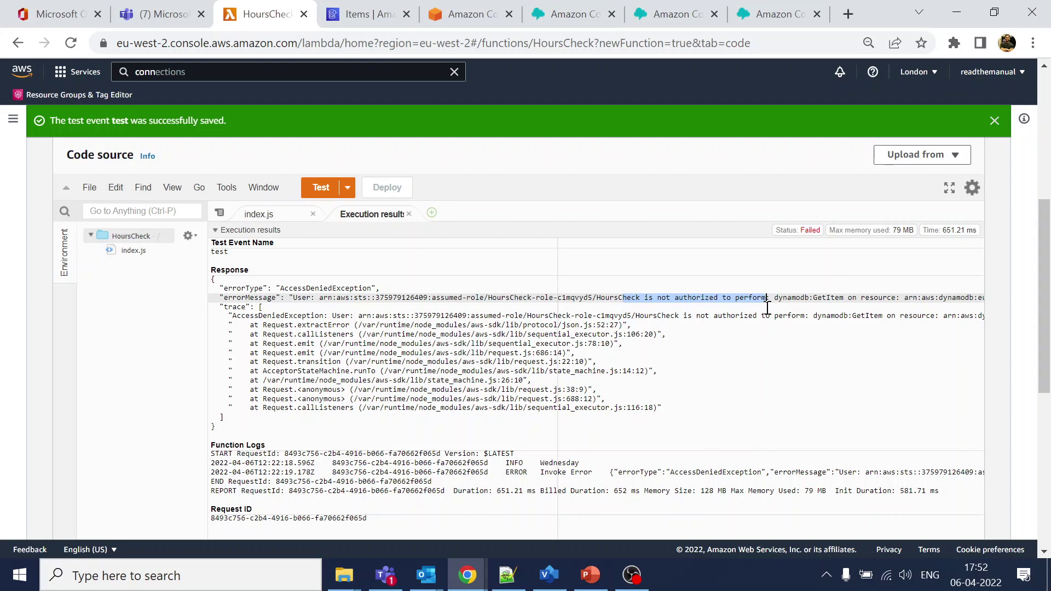
left_click(266, 215)
- Go to Configuration > Permissions and follow execution role HoursCheck-role-c1mqvyd5 into IAM
scroll(410, 347, "up", 4)
left_click(345, 300)
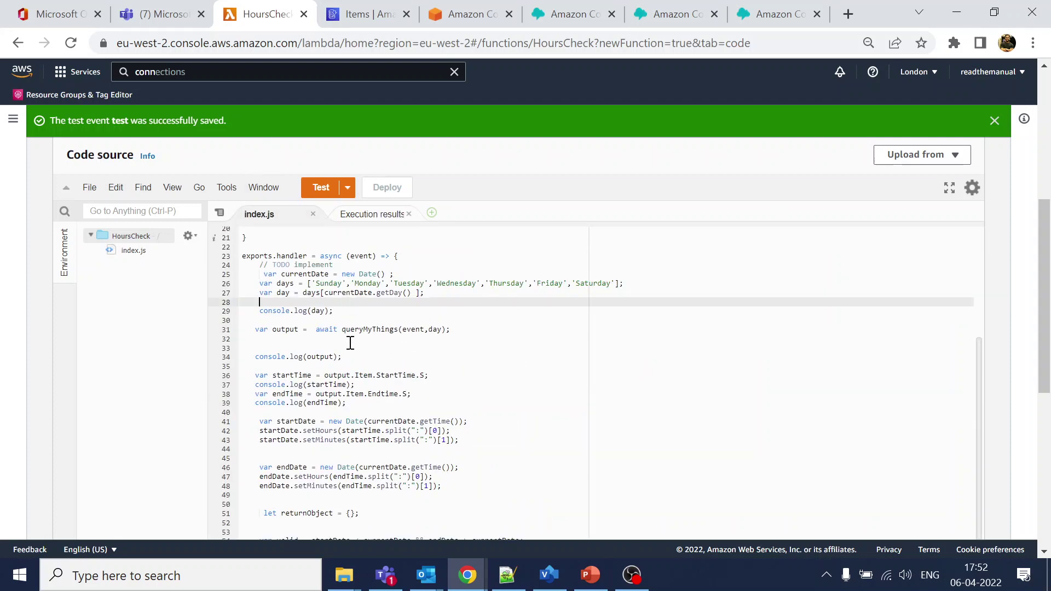
scroll(360, 341, "up", 3)
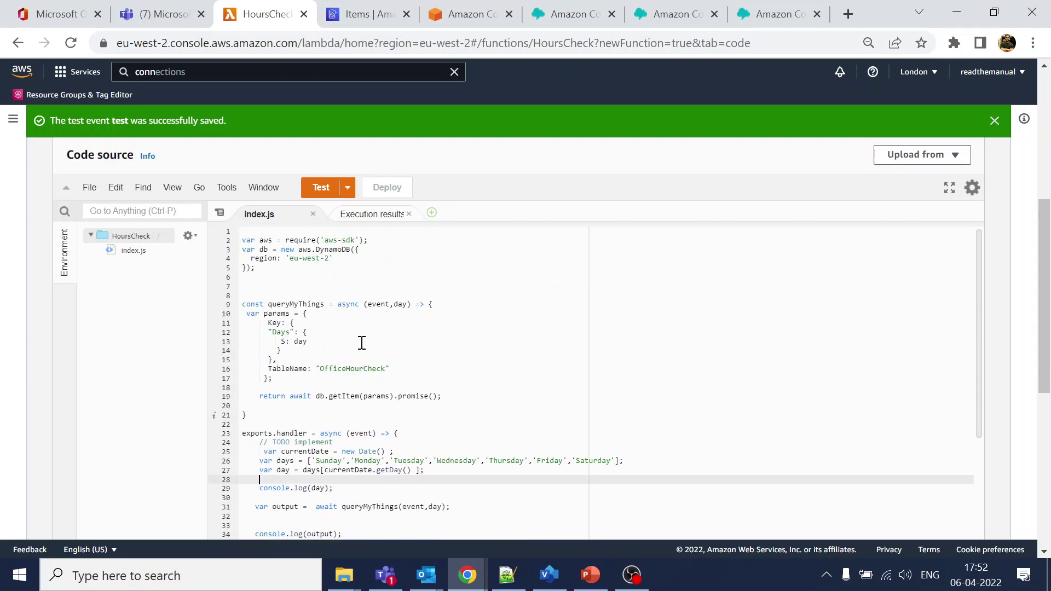
scroll(637, 251, "up", 5)
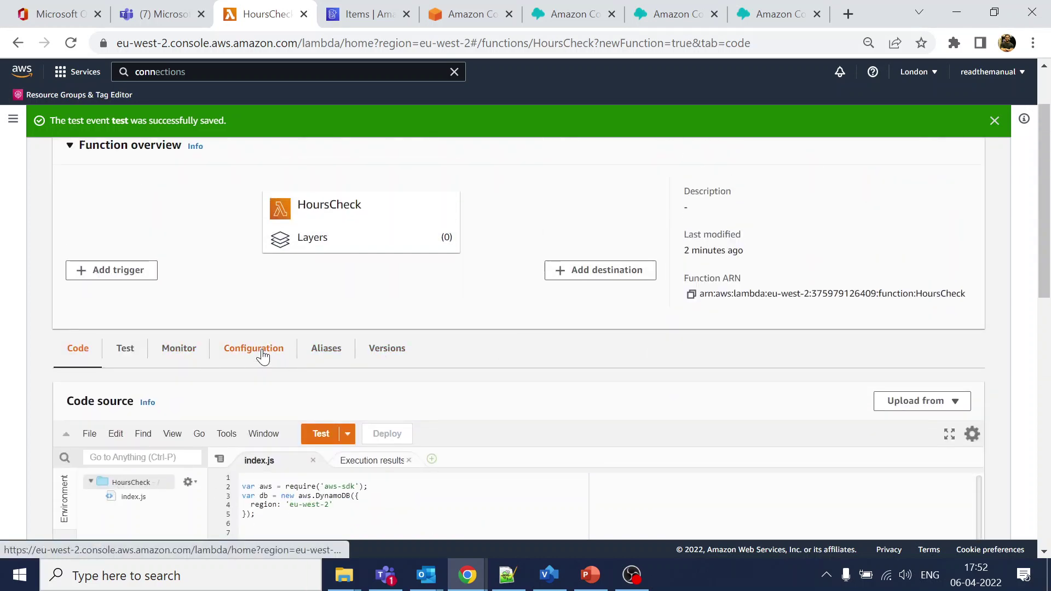
left_click(290, 356)
scroll(473, 317, "down", 1)
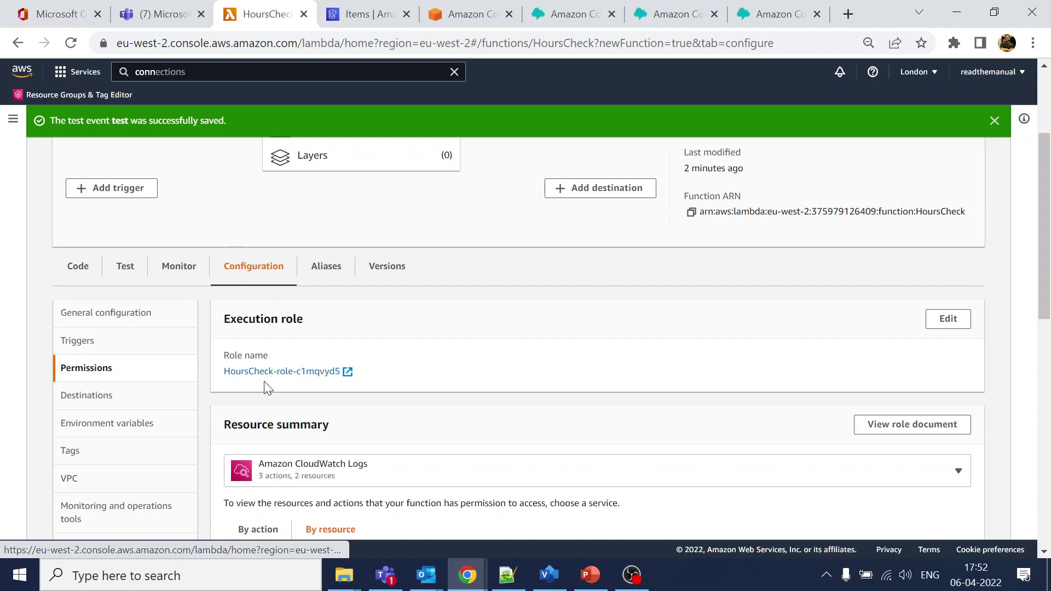
left_click(278, 372)
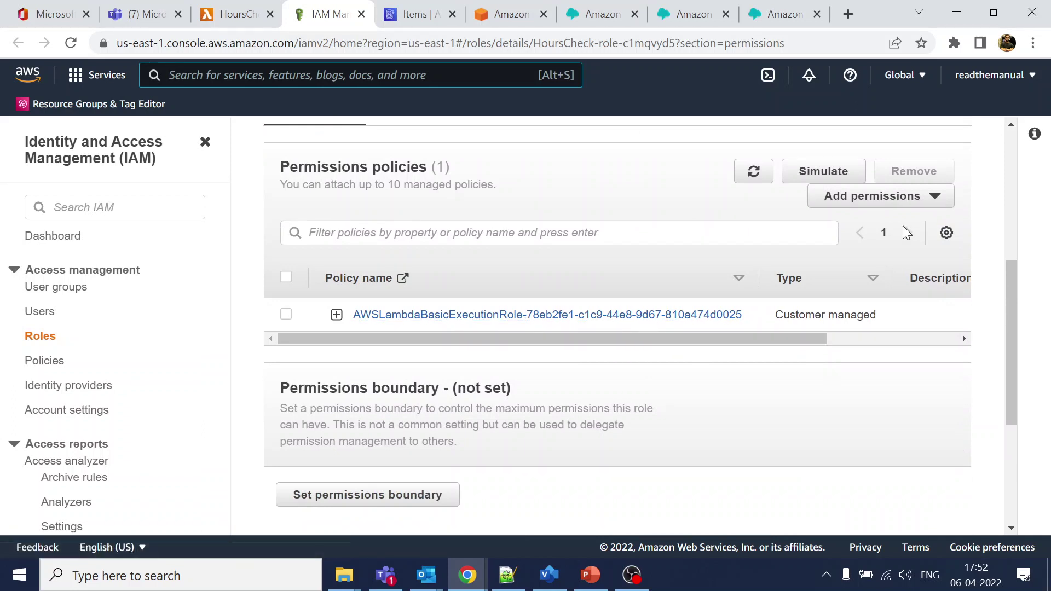
- Choose Add permissions > Attach policies on the HoursCheck-role-c1mqvyd5 role
left_click(928, 206)
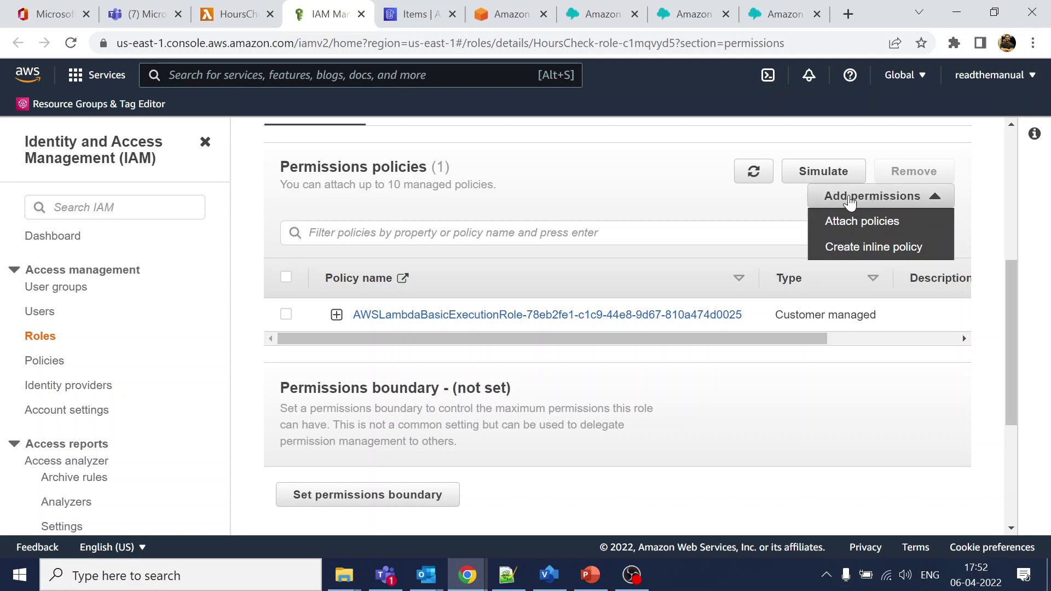
left_click(863, 227)
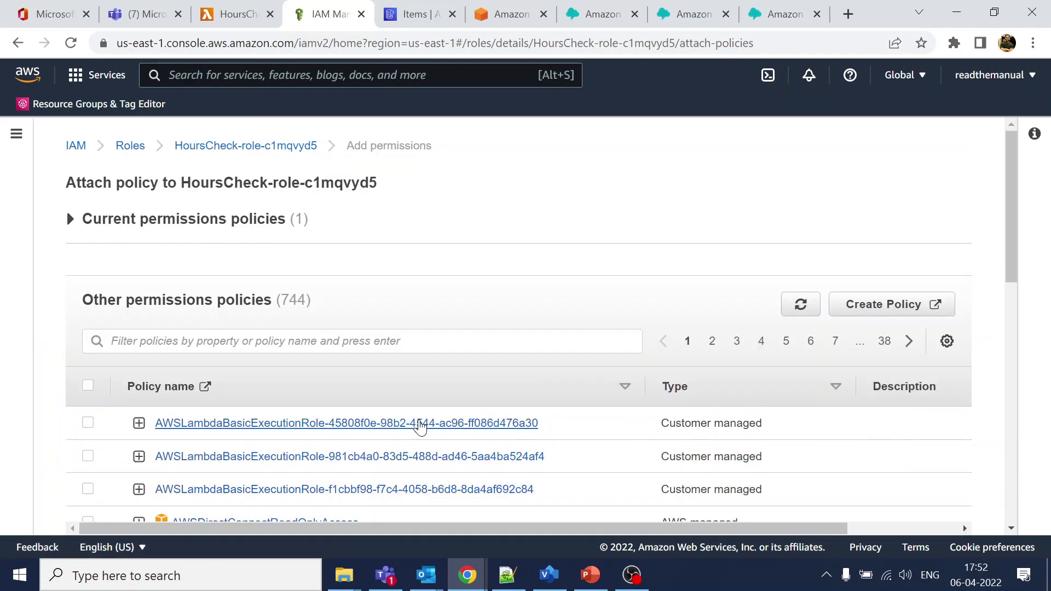
- Filter the policy list by 'dynamodb', removing the misspelled 'dymodb' filter
left_click(366, 341)
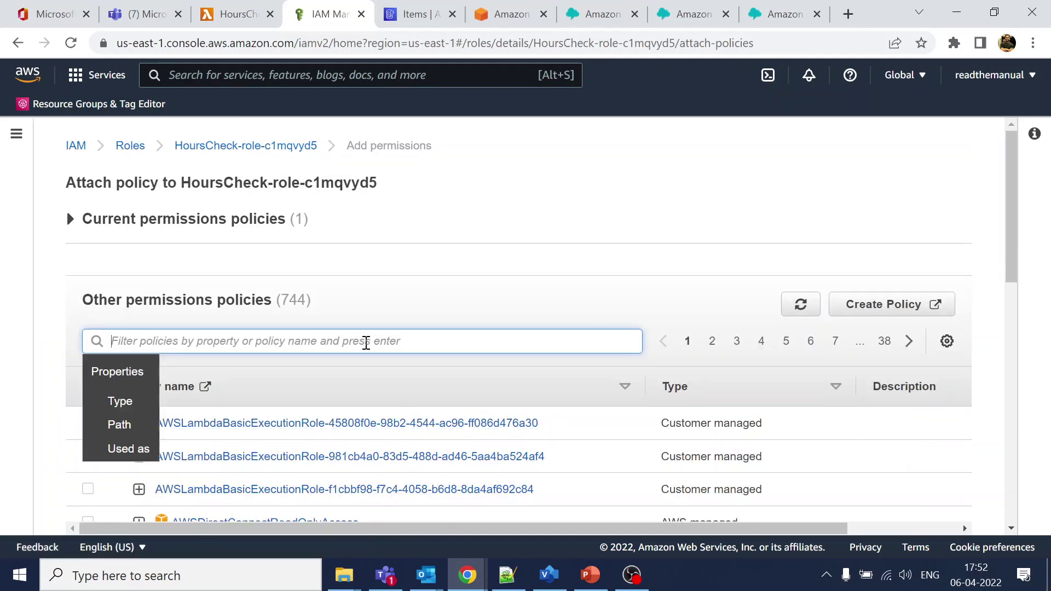
type("dymodb")
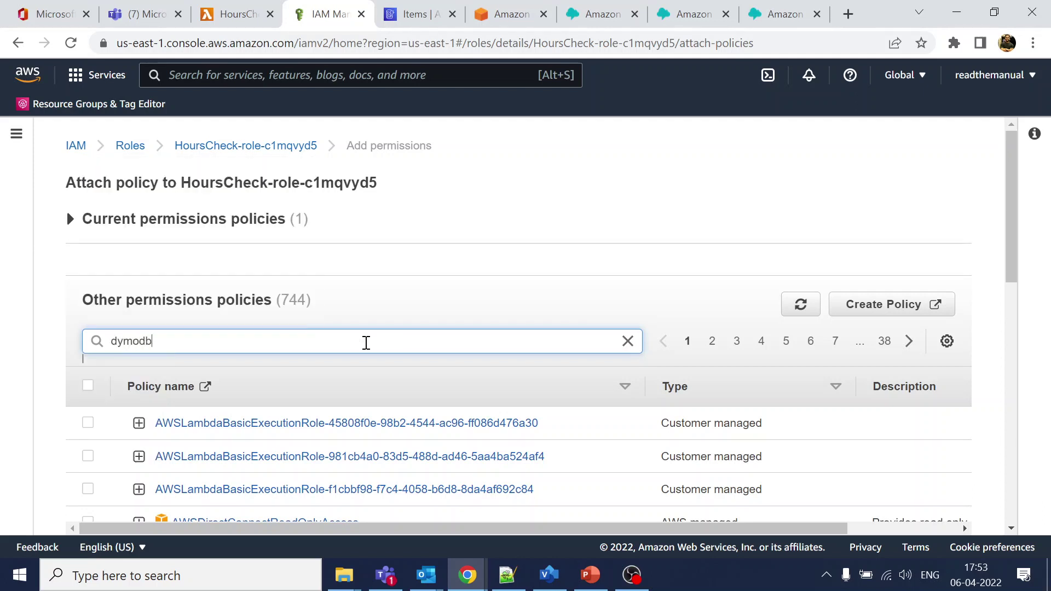
key("Return")
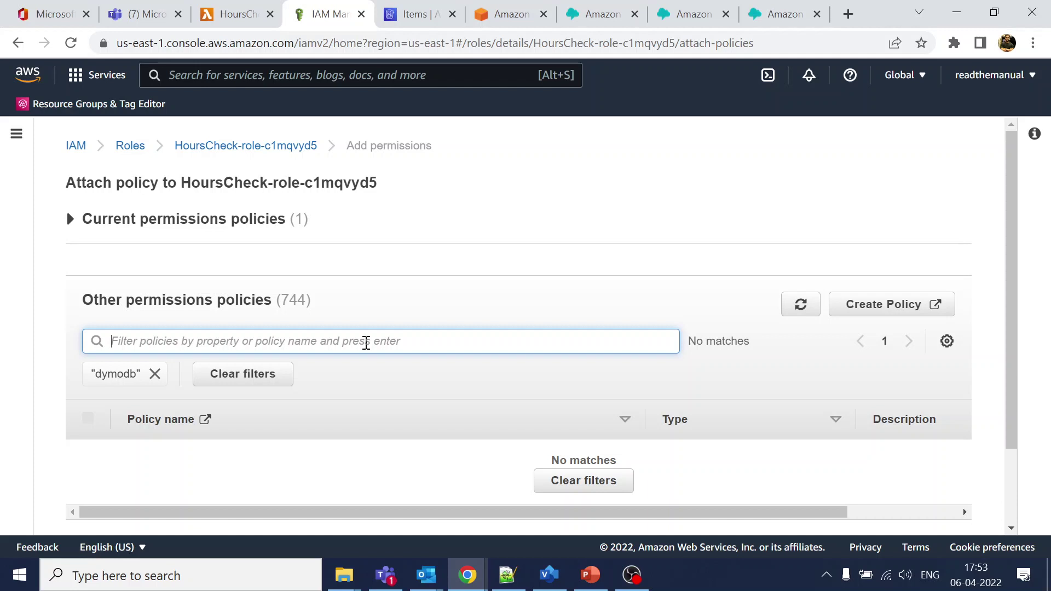
left_click(366, 341)
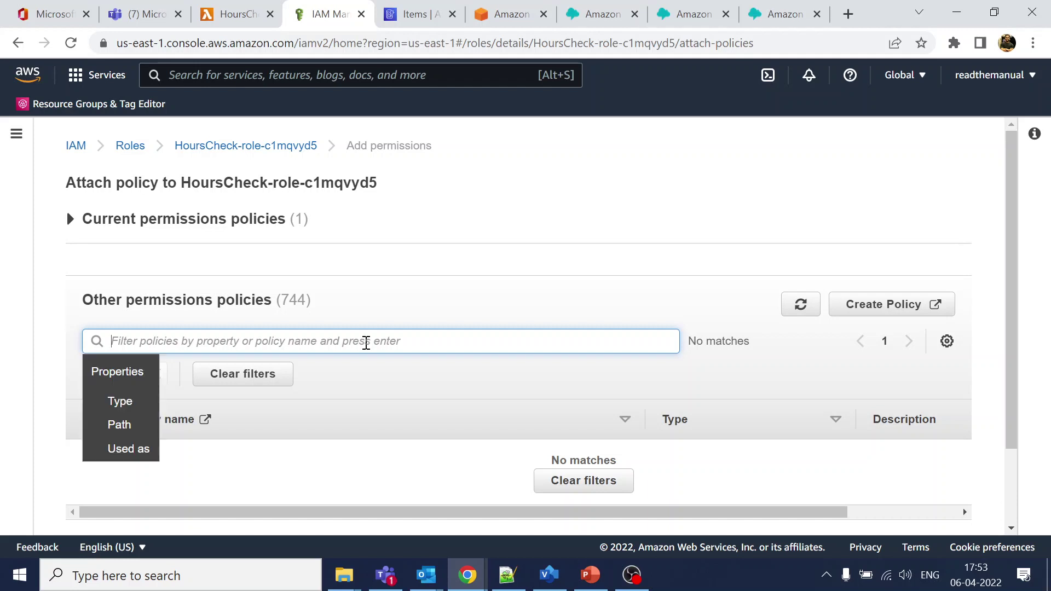
type("dynamodb")
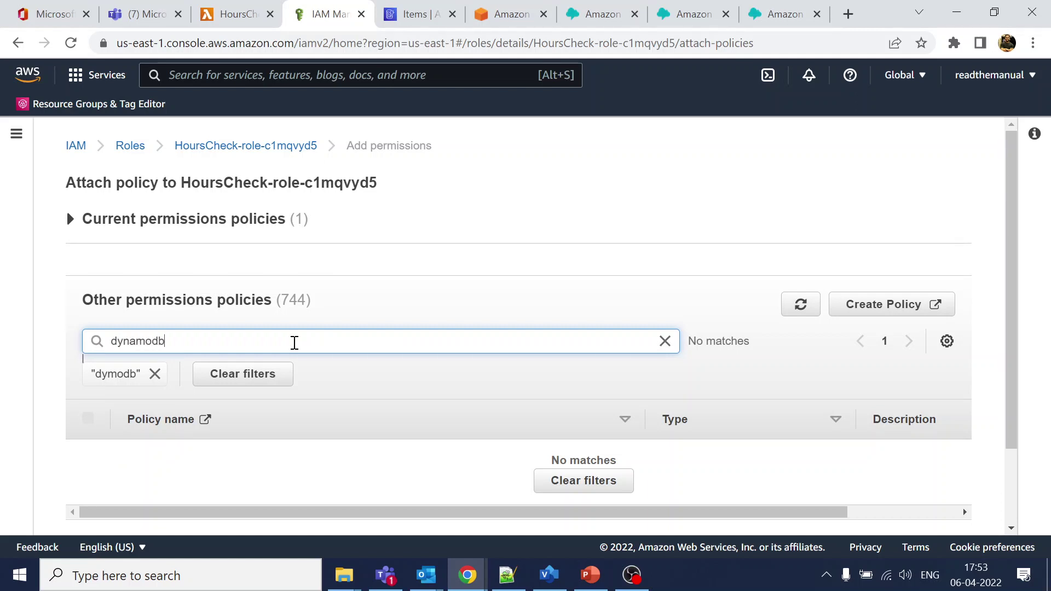
key("Return")
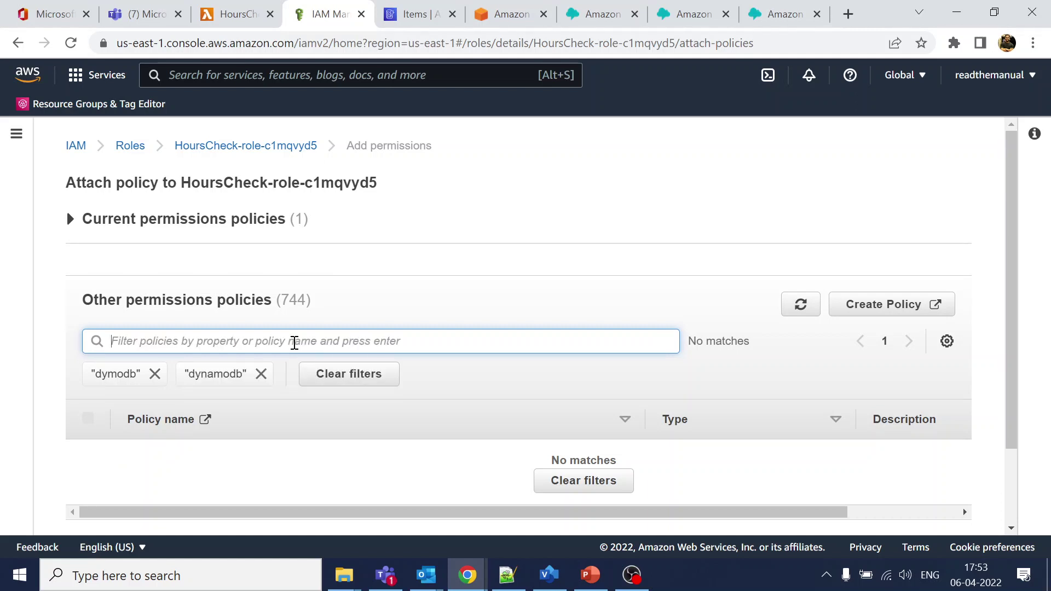
left_click(155, 373)
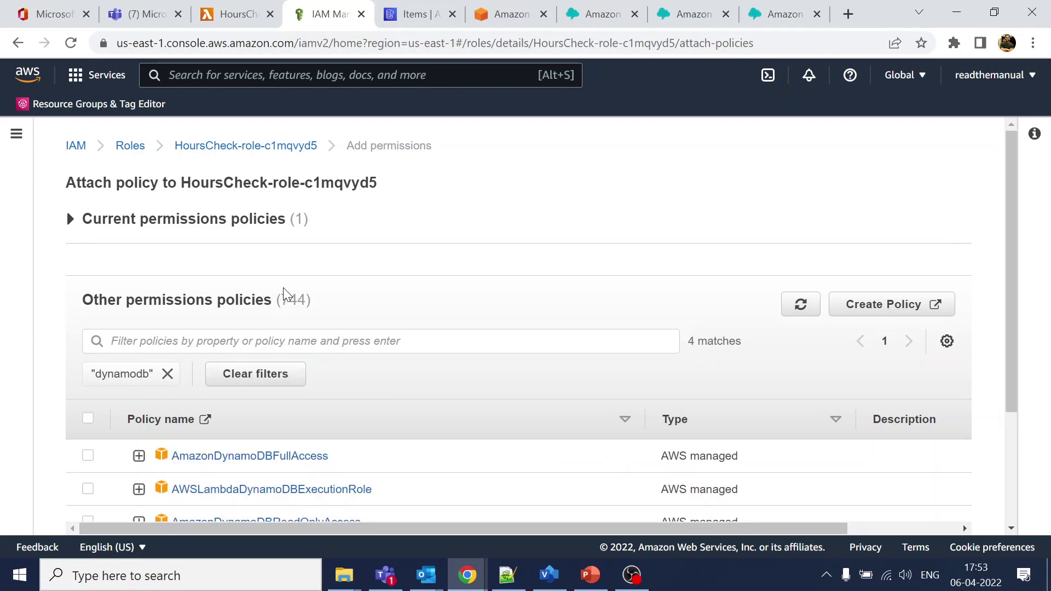
scroll(346, 388, "down", 1)
scroll(346, 387, "down", 2)
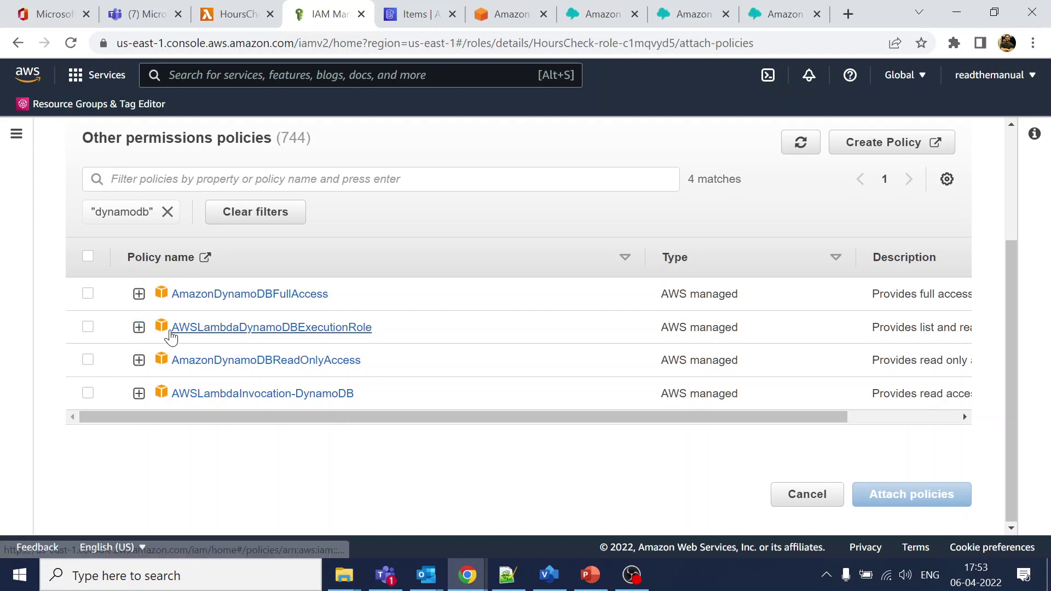
- Attach AmazonDynamoDBReadOnlyAccess to the role and return to the HoursCheck Lambda tab
left_click(89, 360)
left_click(898, 491)
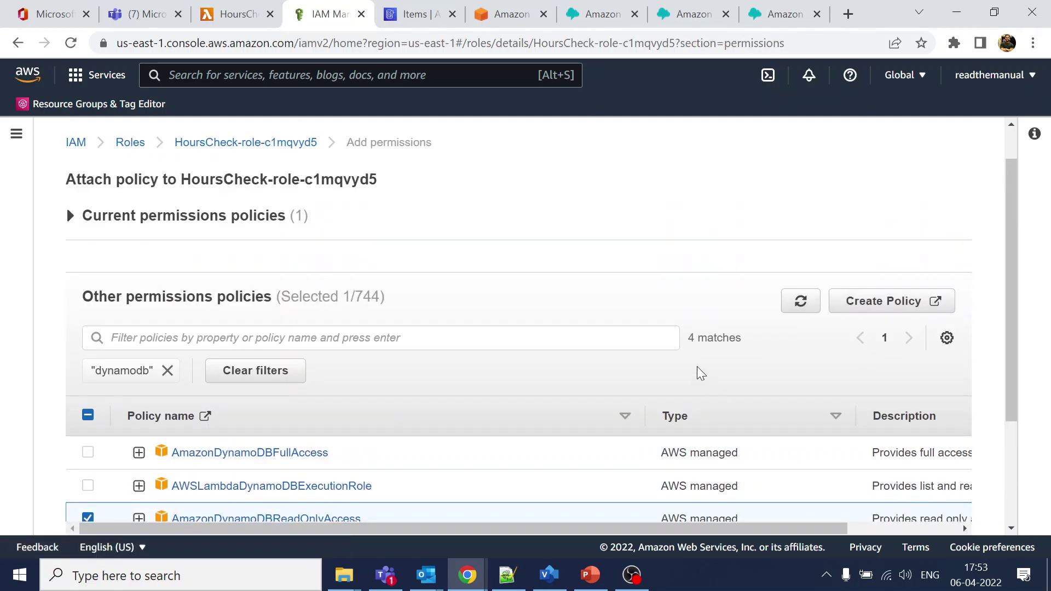
scroll(755, 413, "down", 5)
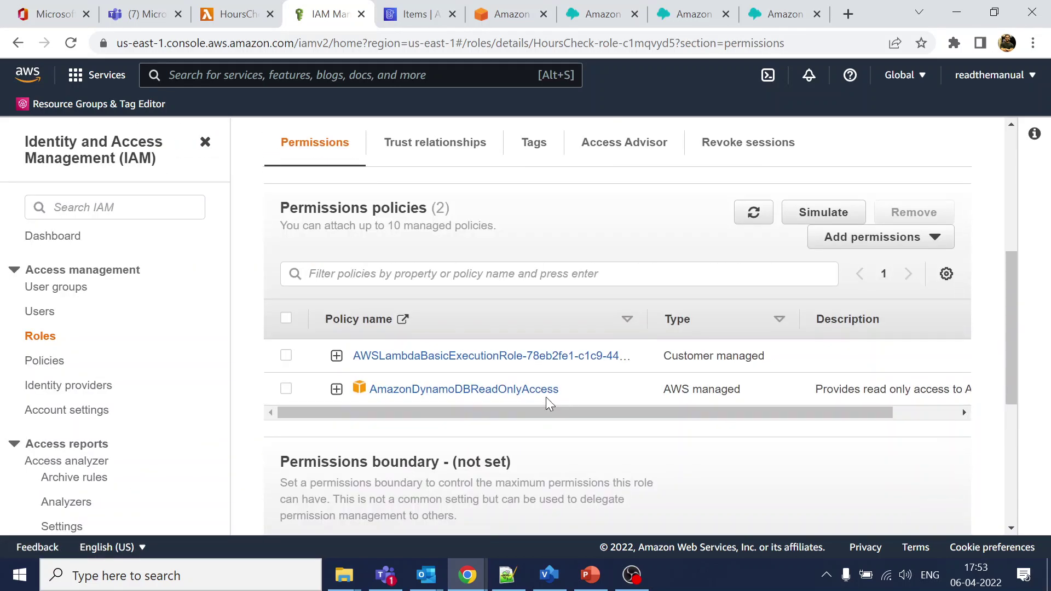
left_click(241, 15)
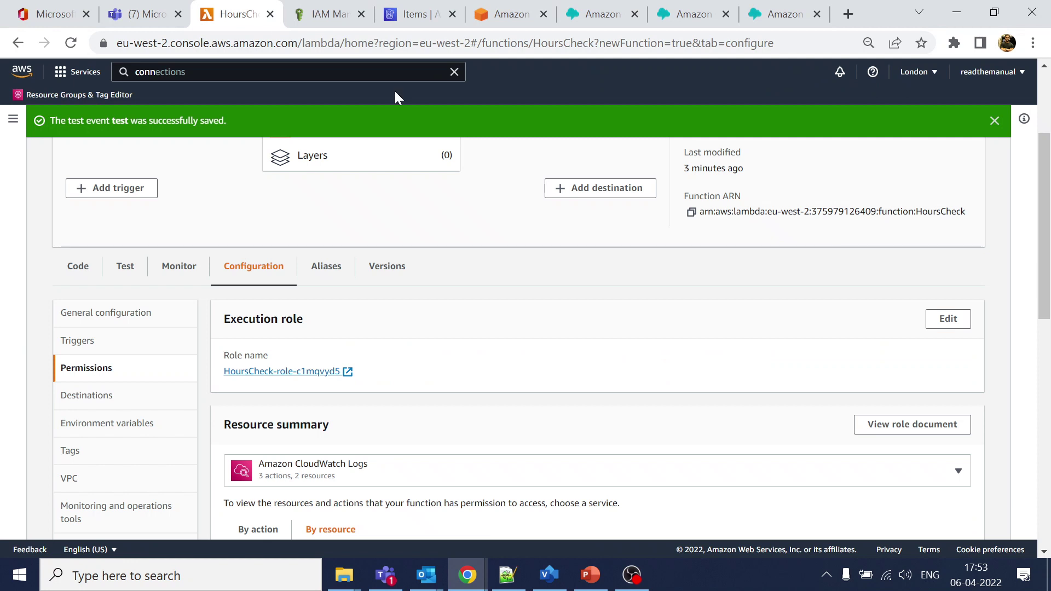